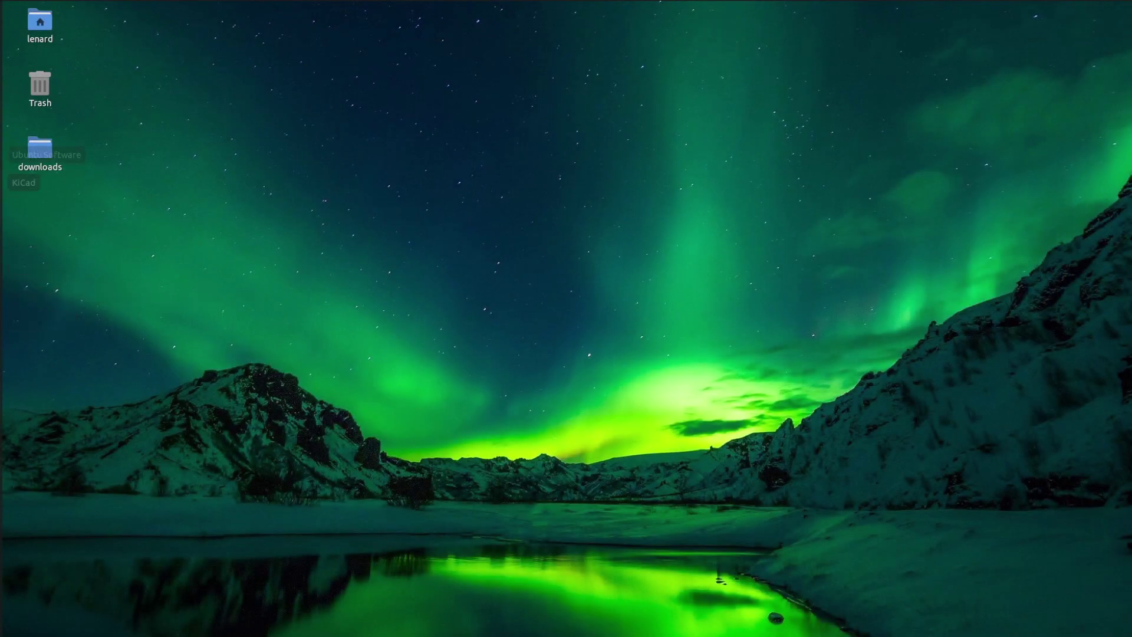
Step: Open the ESPresense install page in the browser, with ESP32 as the base station board
{"action": "left_click", "coordinate": [1, 10]}
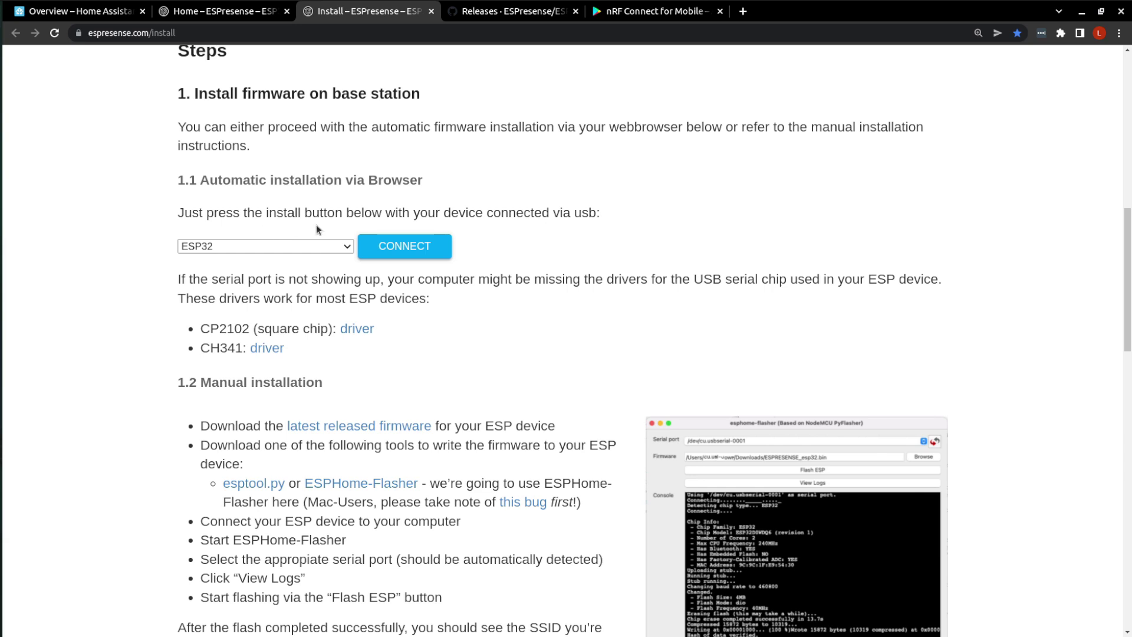
Step: Keep ESP32 as the board and connect to the CP2102 USB serial port
{"action": "left_click", "coordinate": [277, 246]}
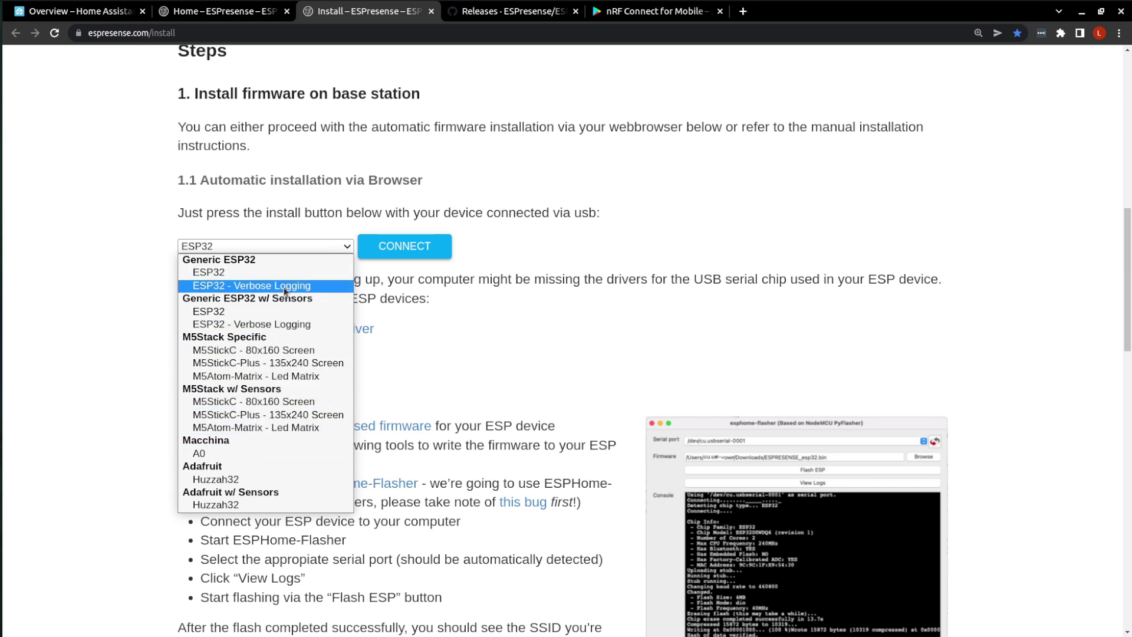
{"action": "left_click", "coordinate": [215, 273]}
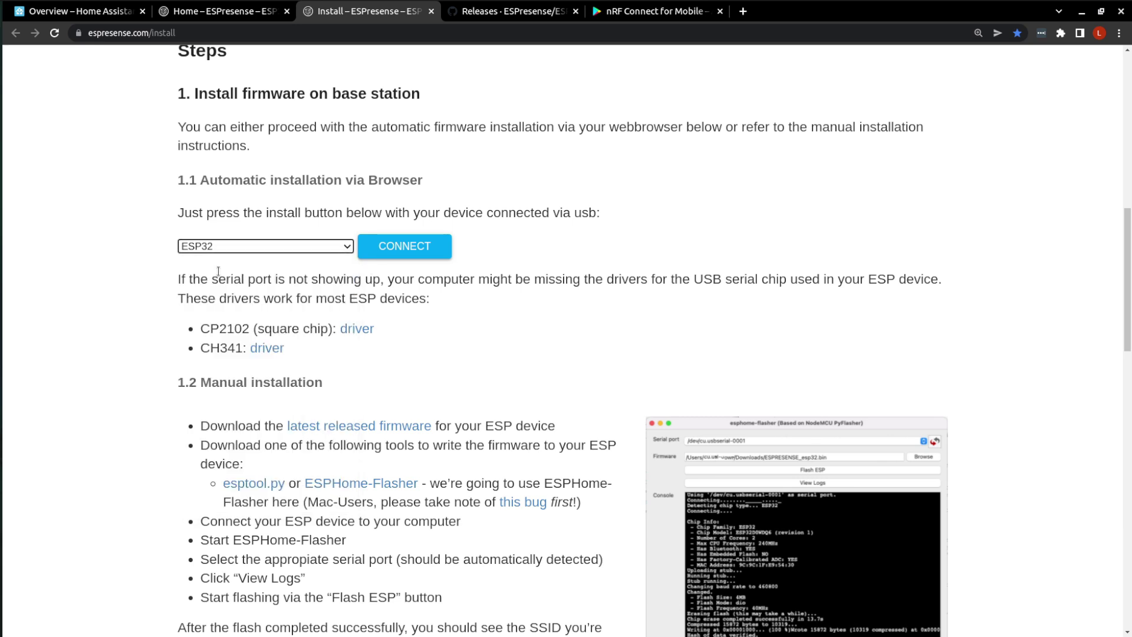
{"action": "left_click", "coordinate": [412, 247]}
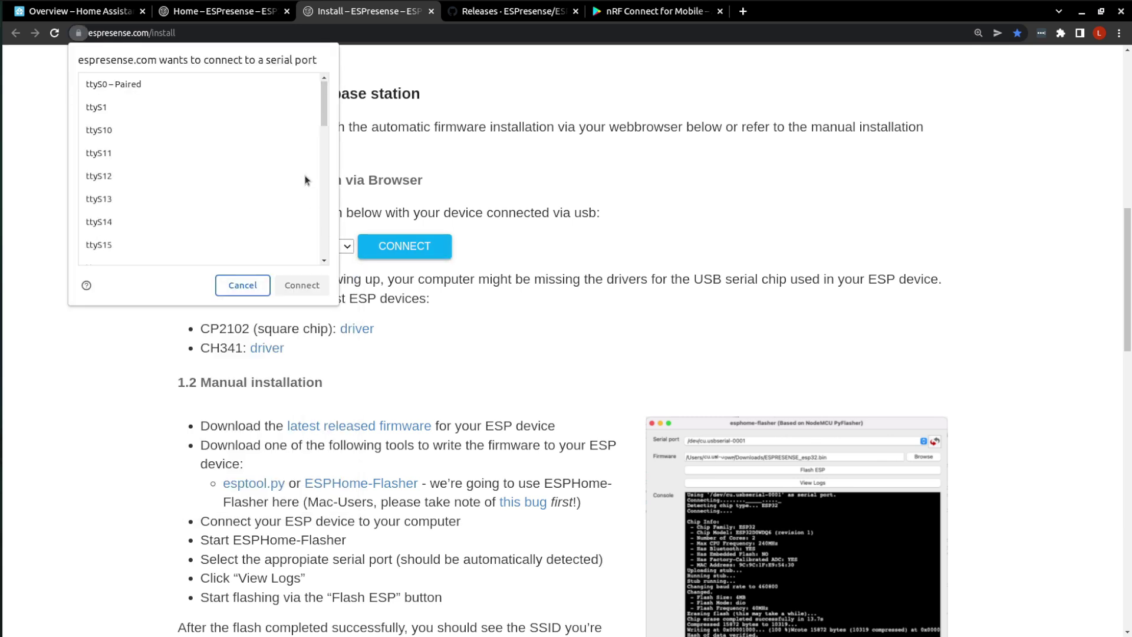
{"action": "left_click_drag", "start_coordinate": [324, 103], "coordinate": [311, 258]}
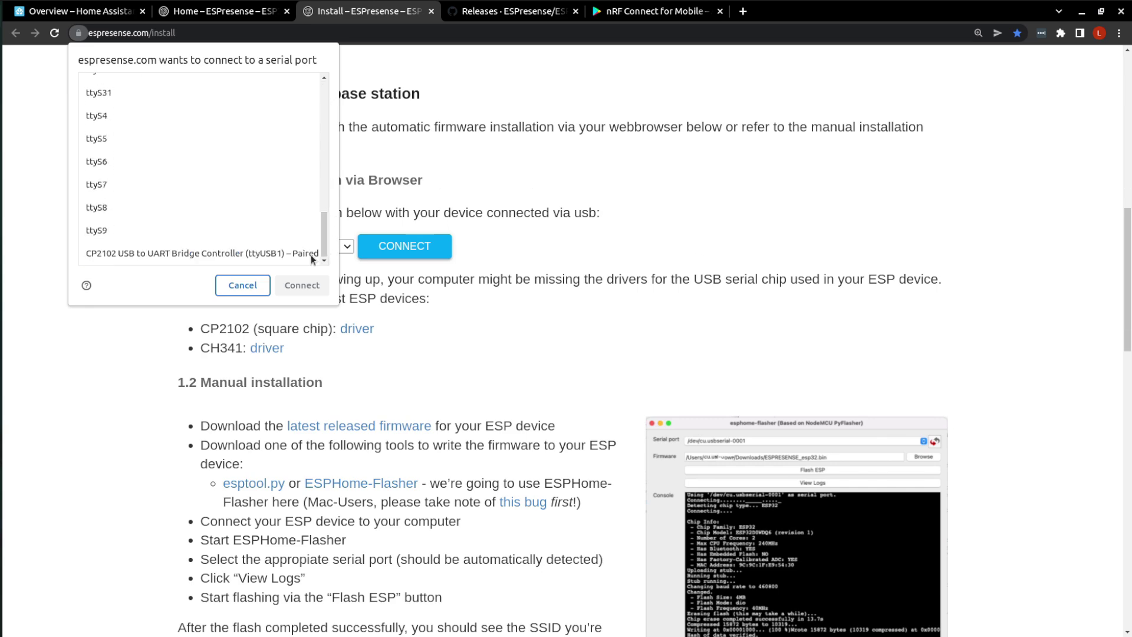
{"action": "left_click", "coordinate": [242, 256]}
{"action": "left_click", "coordinate": [308, 292]}
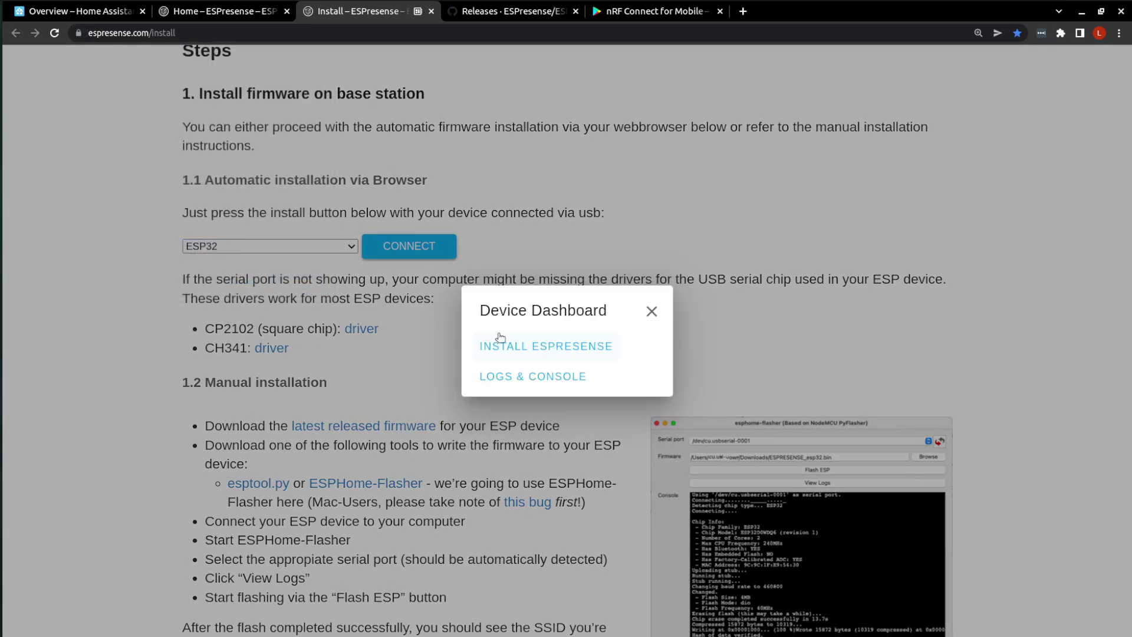
Step: Install ESPresense with Erase device checked, then close the completion notice and dashboard
{"action": "left_click", "coordinate": [610, 352]}
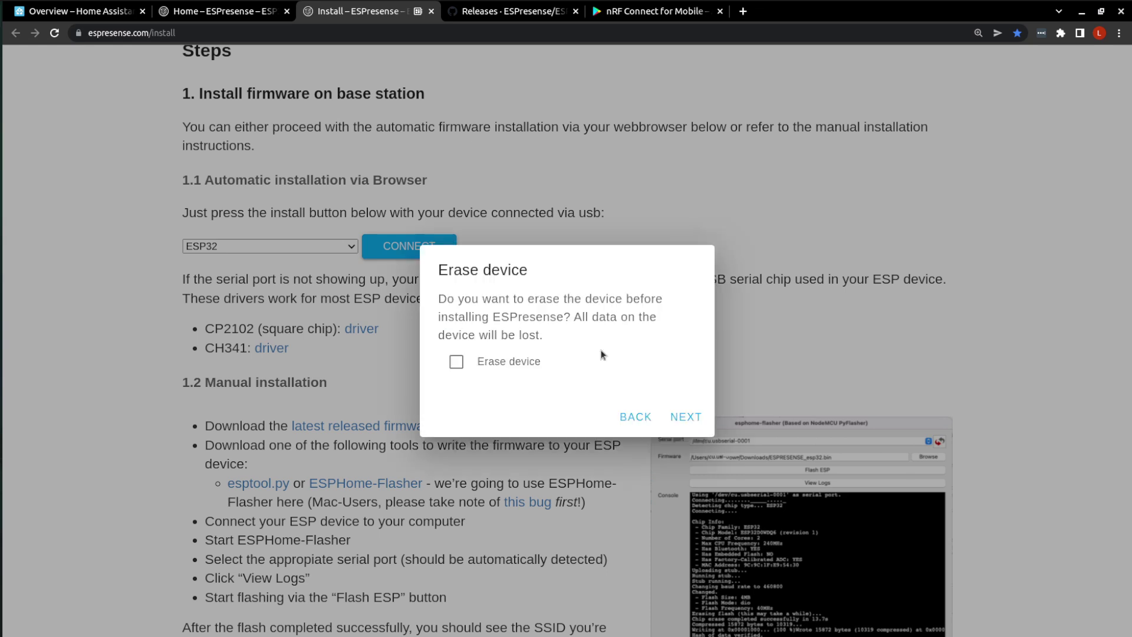
{"action": "left_click", "coordinate": [448, 369]}
{"action": "left_click", "coordinate": [687, 419]}
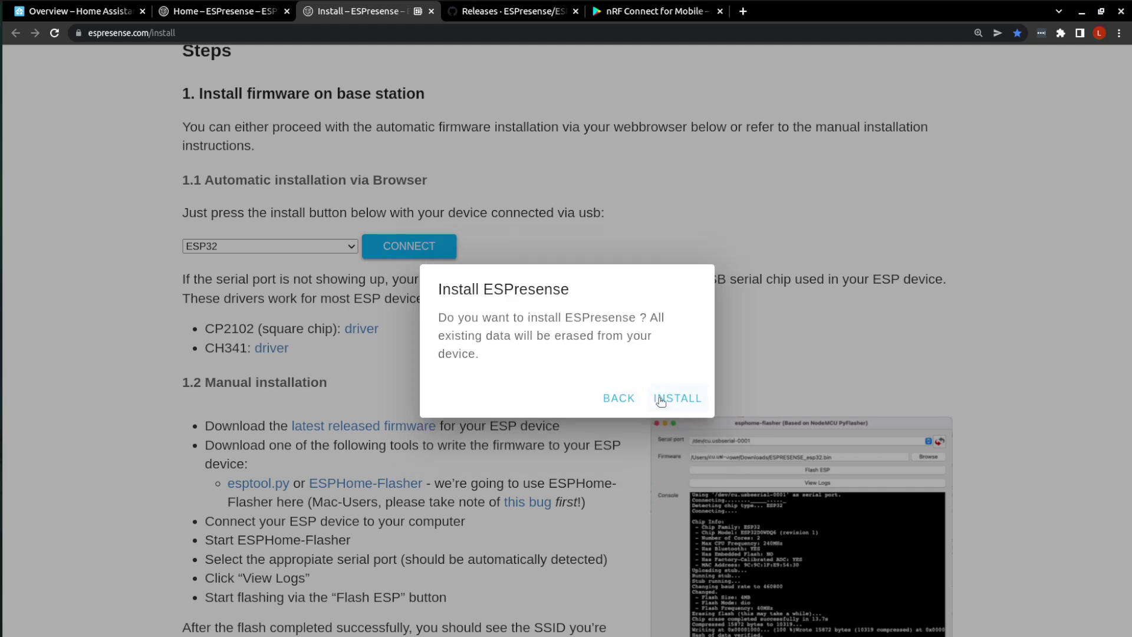
{"action": "left_click", "coordinate": [673, 398]}
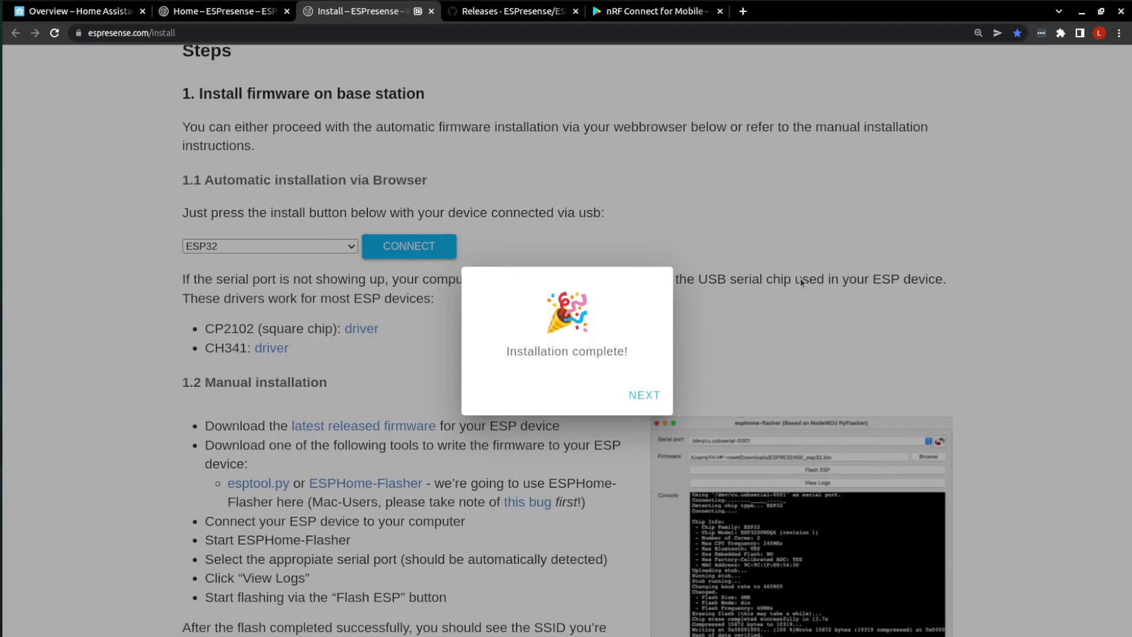
{"action": "left_click", "coordinate": [645, 395]}
{"action": "left_click", "coordinate": [652, 309]}
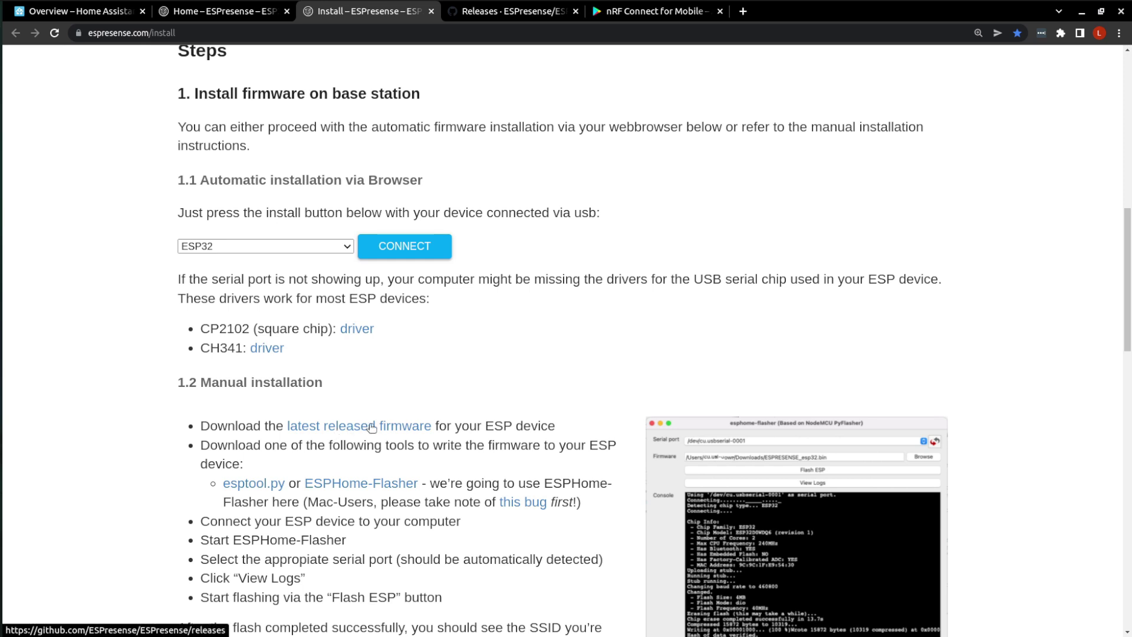
{"action": "left_click", "coordinate": [527, 16]}
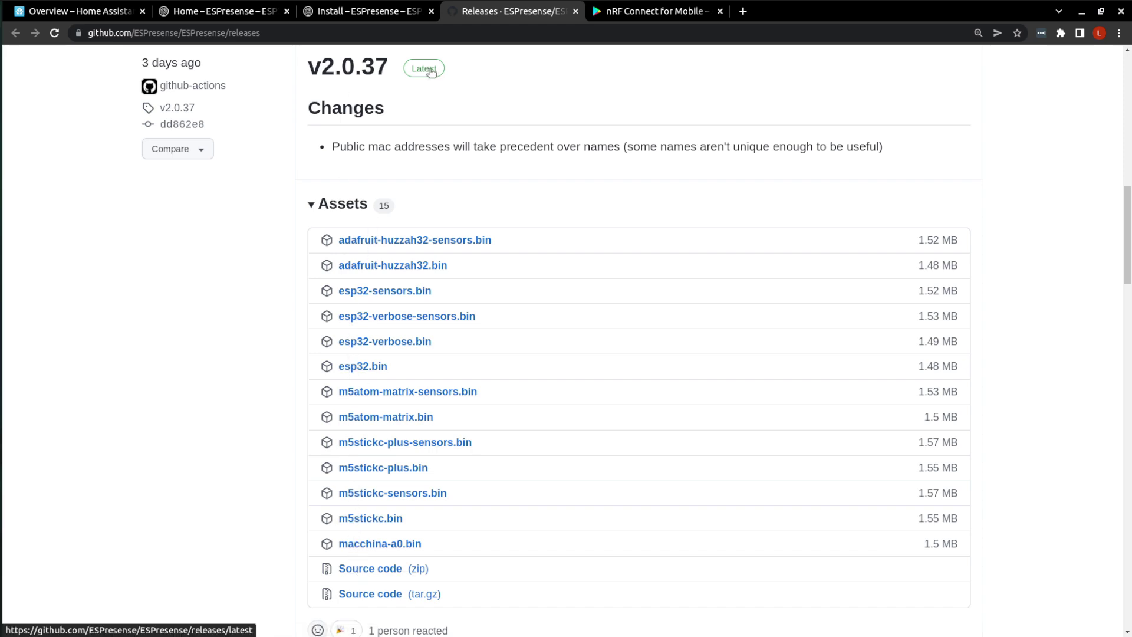
{"action": "scroll", "coordinate": [331, 233], "scroll_direction": "up", "scroll_amount": 8}
{"action": "scroll", "coordinate": [438, 242], "scroll_direction": "up", "scroll_amount": 3}
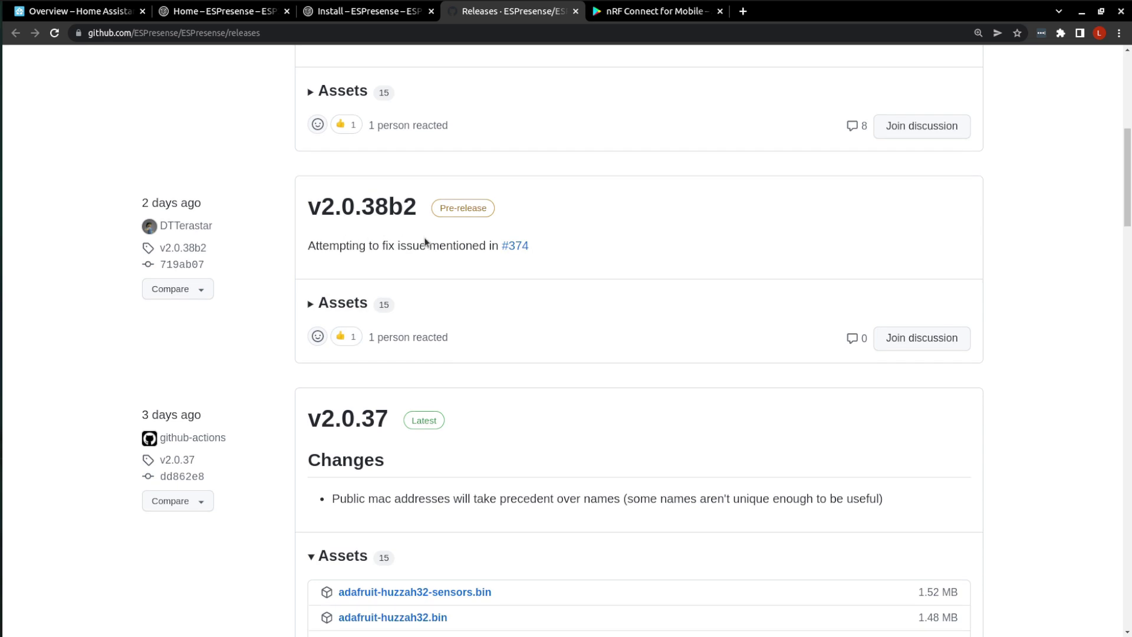
{"action": "scroll", "coordinate": [401, 378], "scroll_direction": "down", "scroll_amount": 6}
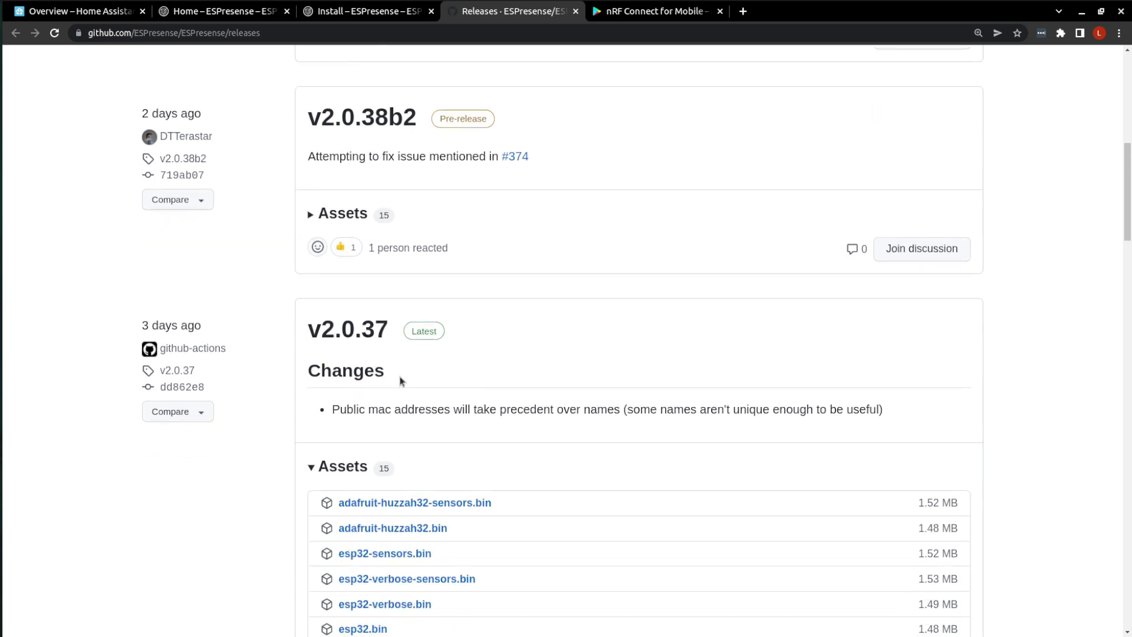
{"action": "scroll", "coordinate": [398, 375], "scroll_direction": "down", "scroll_amount": 6}
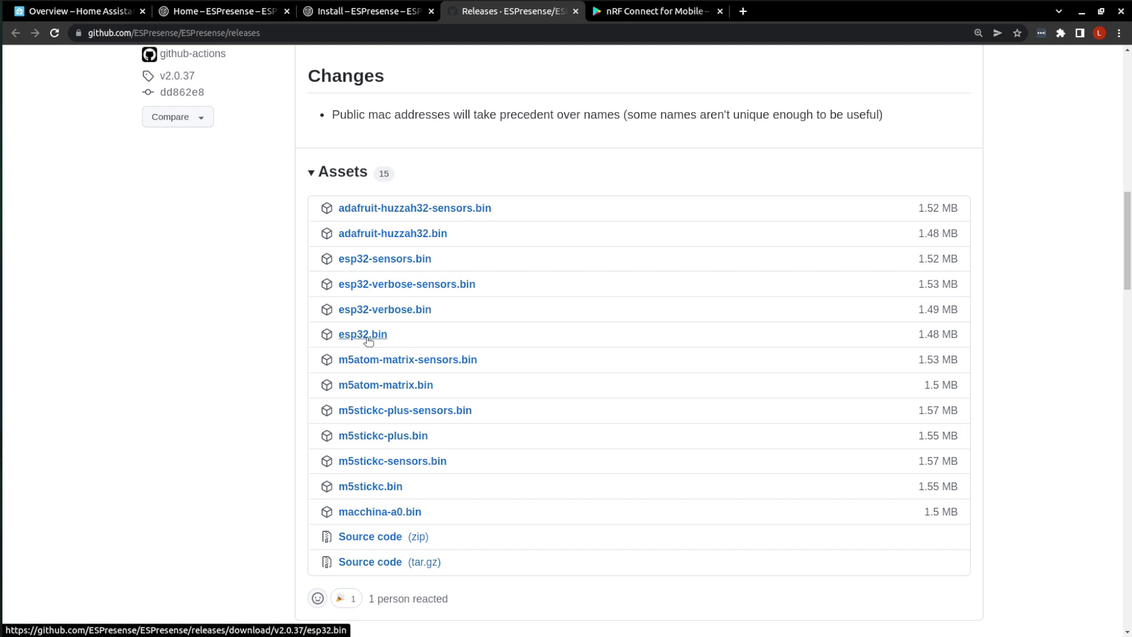
{"action": "left_click", "coordinate": [365, 14]}
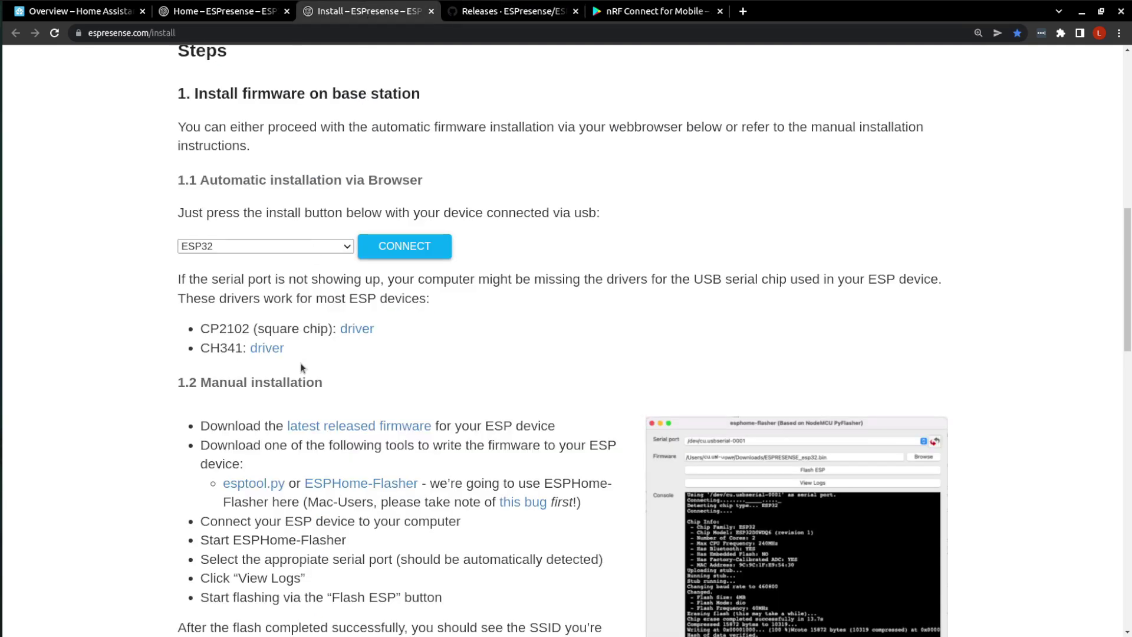
{"action": "scroll", "coordinate": [288, 468], "scroll_direction": "down", "scroll_amount": 1}
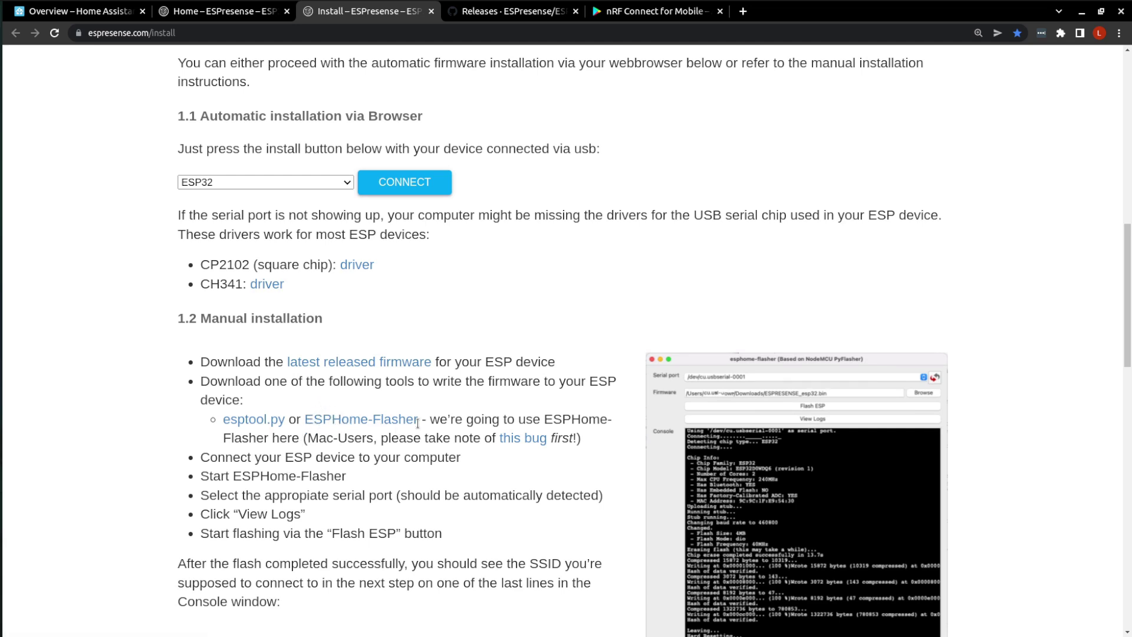
{"action": "right_click", "coordinate": [354, 421]}
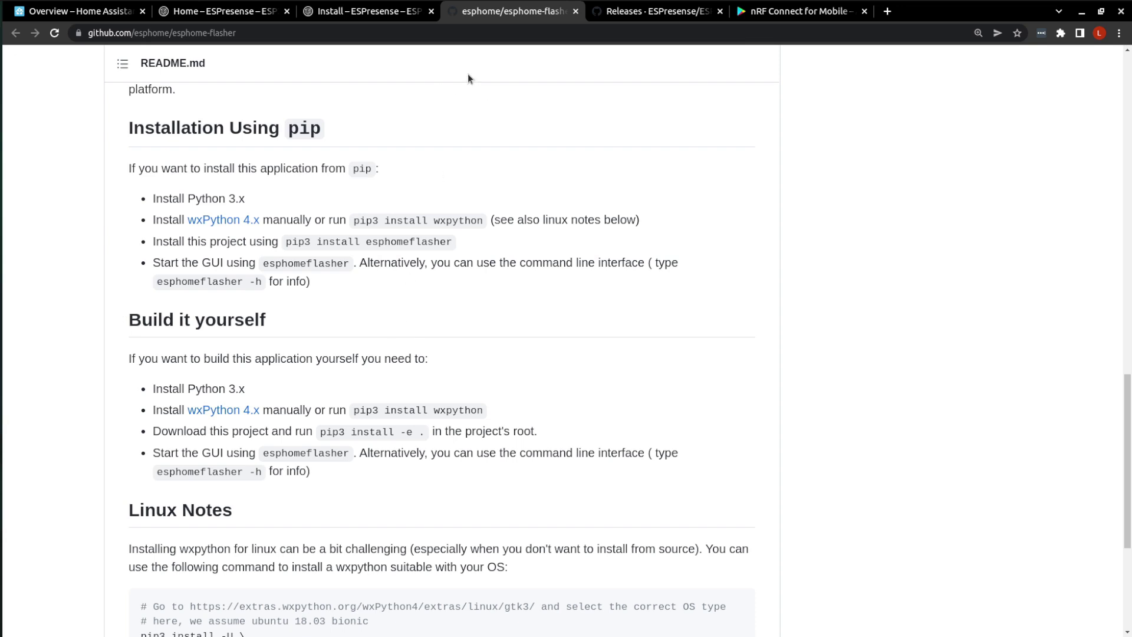
{"action": "left_click", "coordinate": [576, 12]}
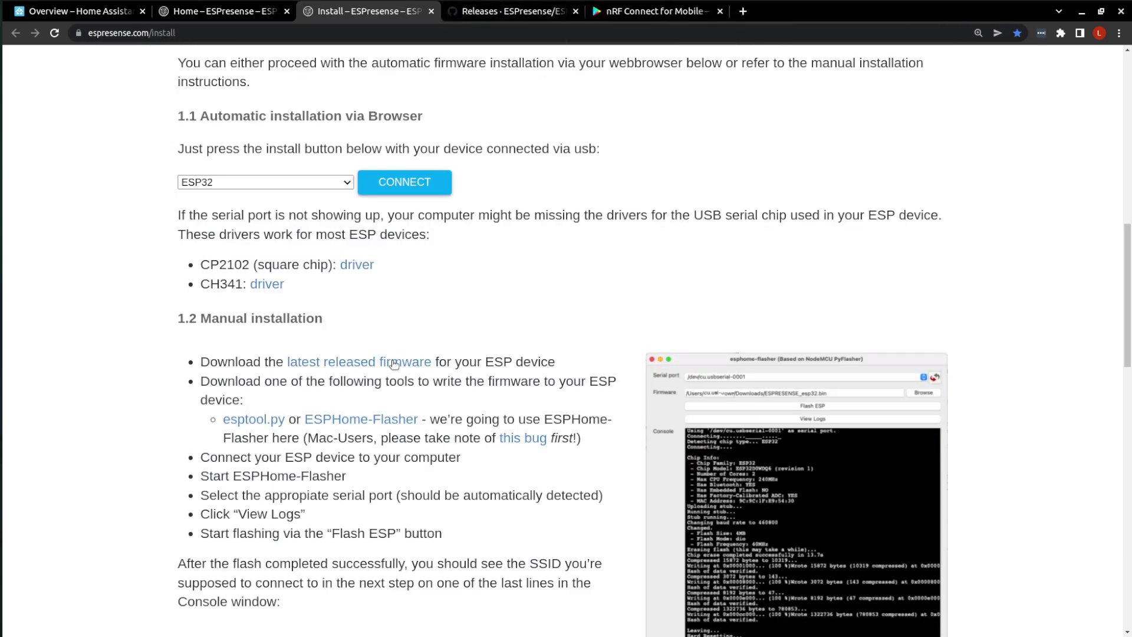
{"action": "scroll", "coordinate": [354, 396], "scroll_direction": "down", "scroll_amount": 2}
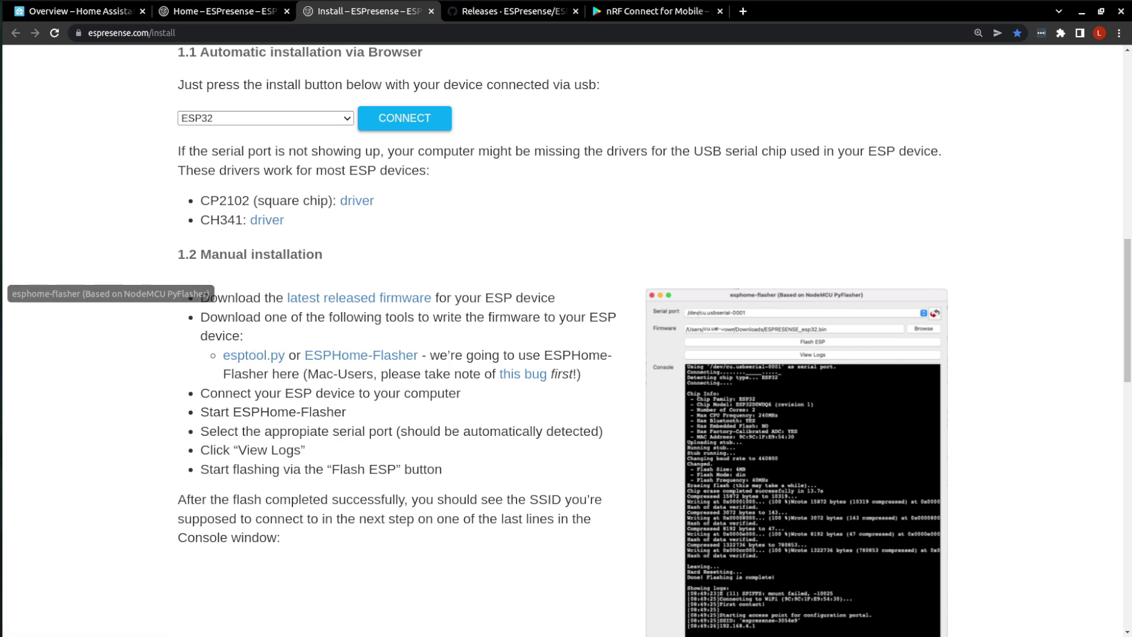
Step: In esphome-flasher, flash Downloads/build/esp32.bin to the ESP32 on /dev/ttyUSB1
{"action": "left_click", "coordinate": [1, 294]}
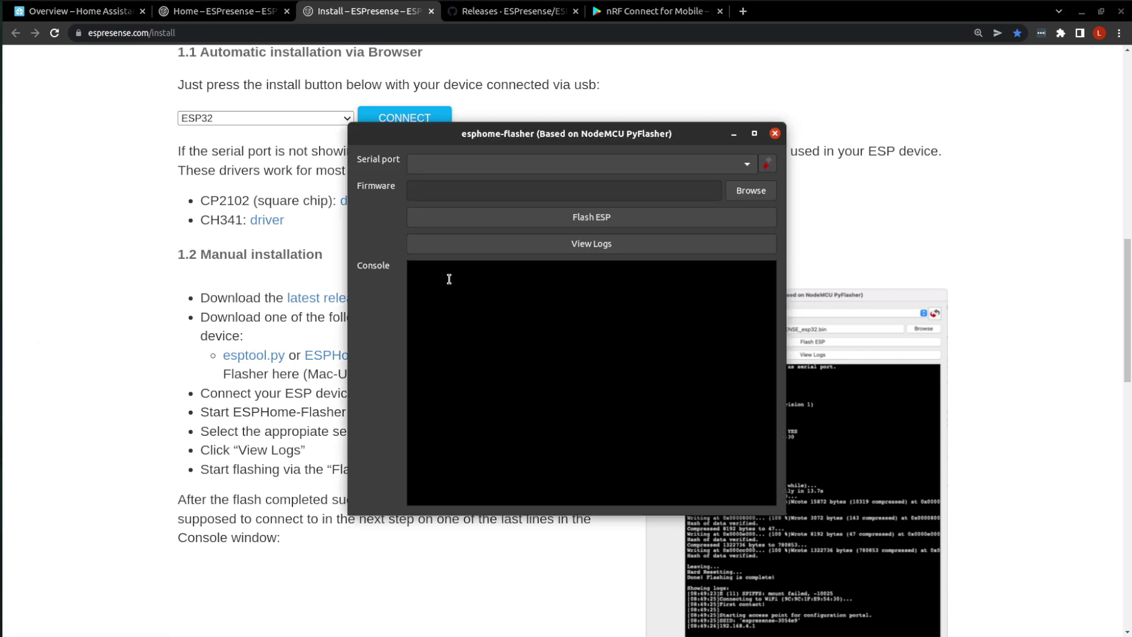
{"action": "left_click", "coordinate": [752, 170]}
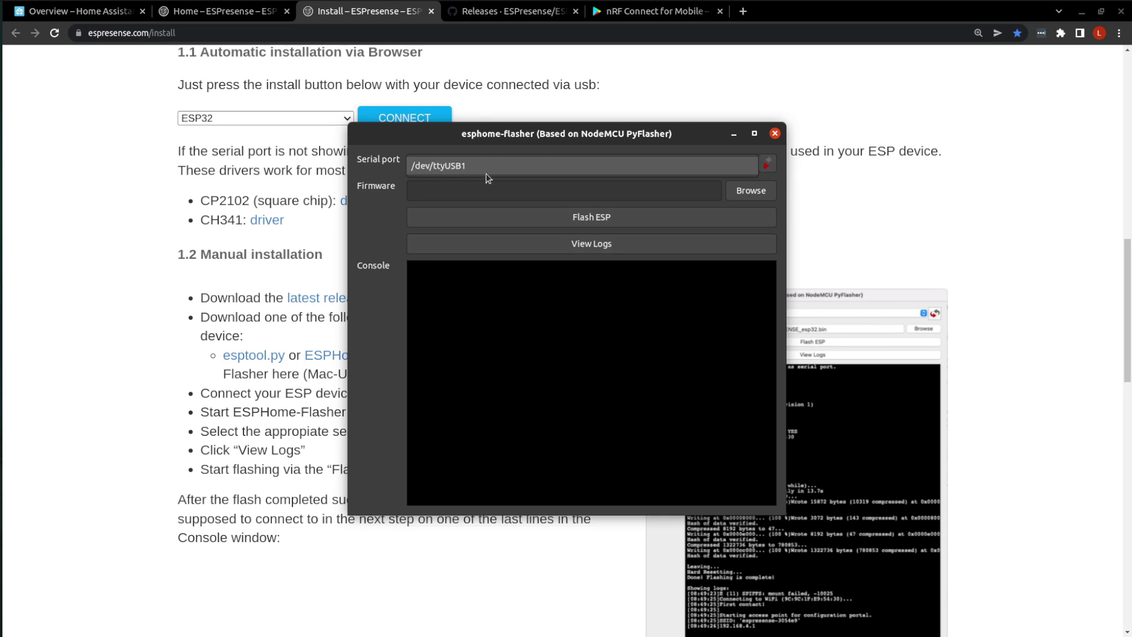
{"action": "left_click", "coordinate": [752, 193]}
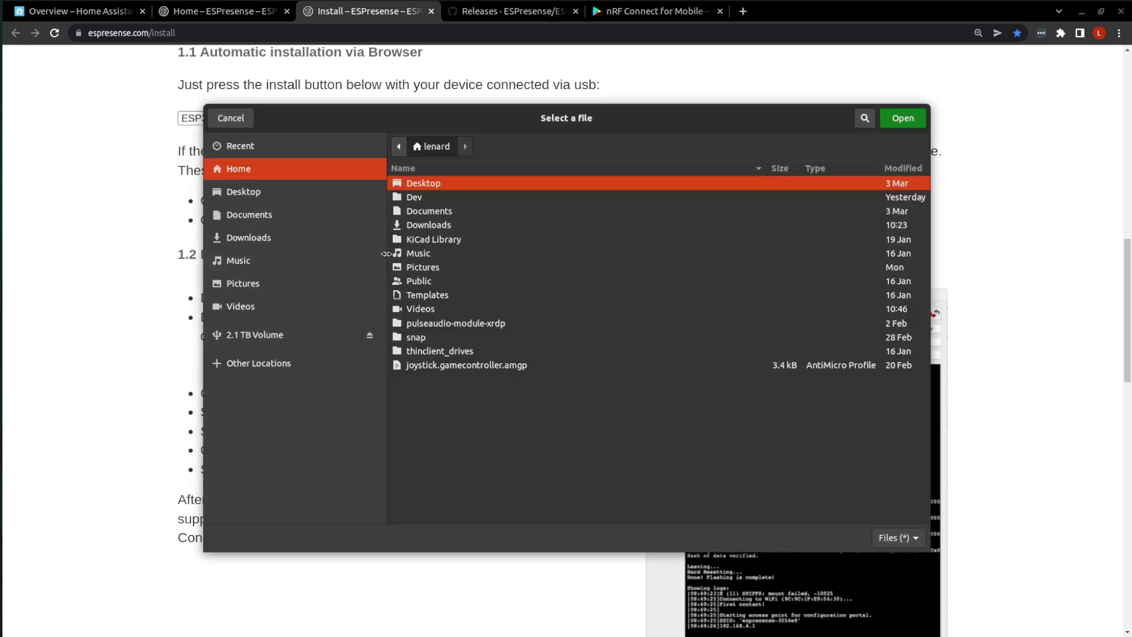
{"action": "left_click", "coordinate": [265, 237]}
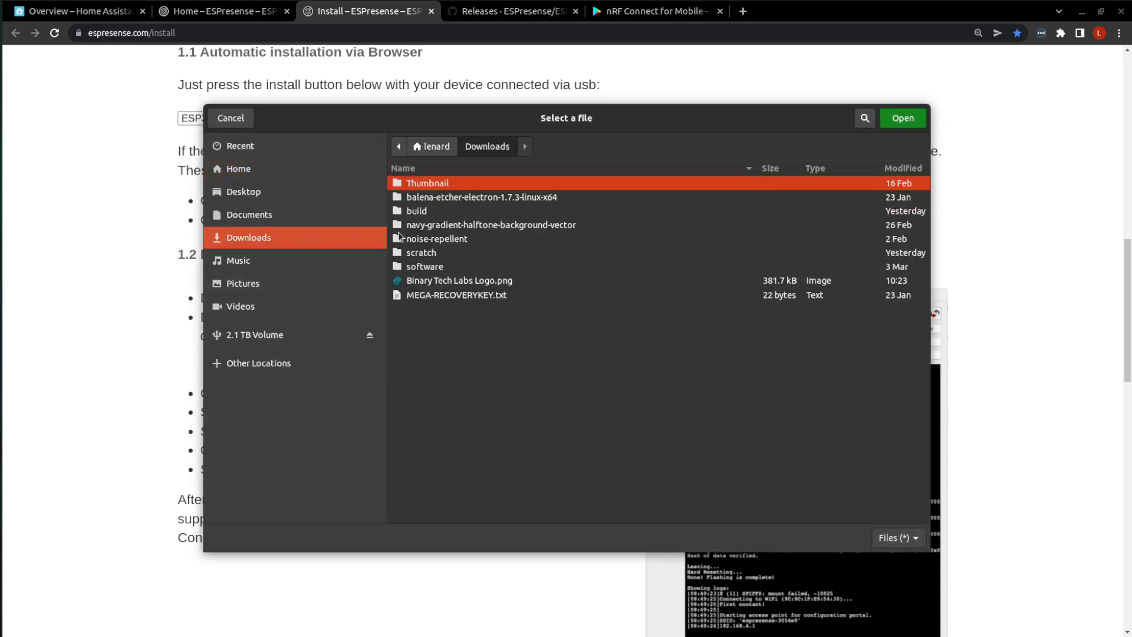
{"action": "double_click", "coordinate": [418, 212]}
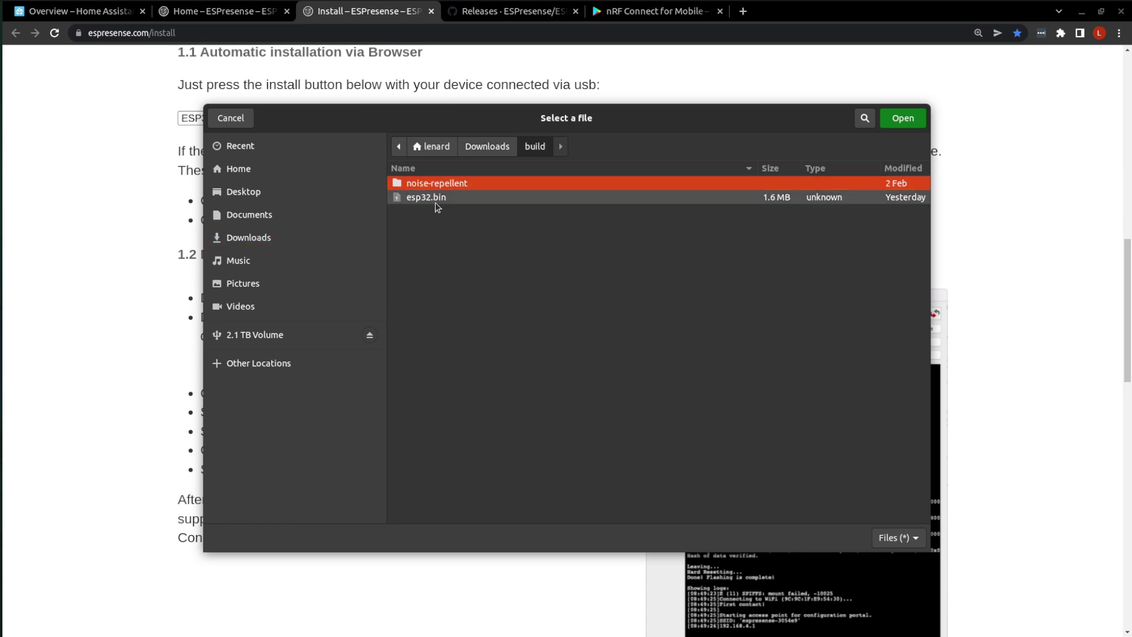
{"action": "left_click", "coordinate": [435, 199]}
{"action": "left_click", "coordinate": [896, 121]}
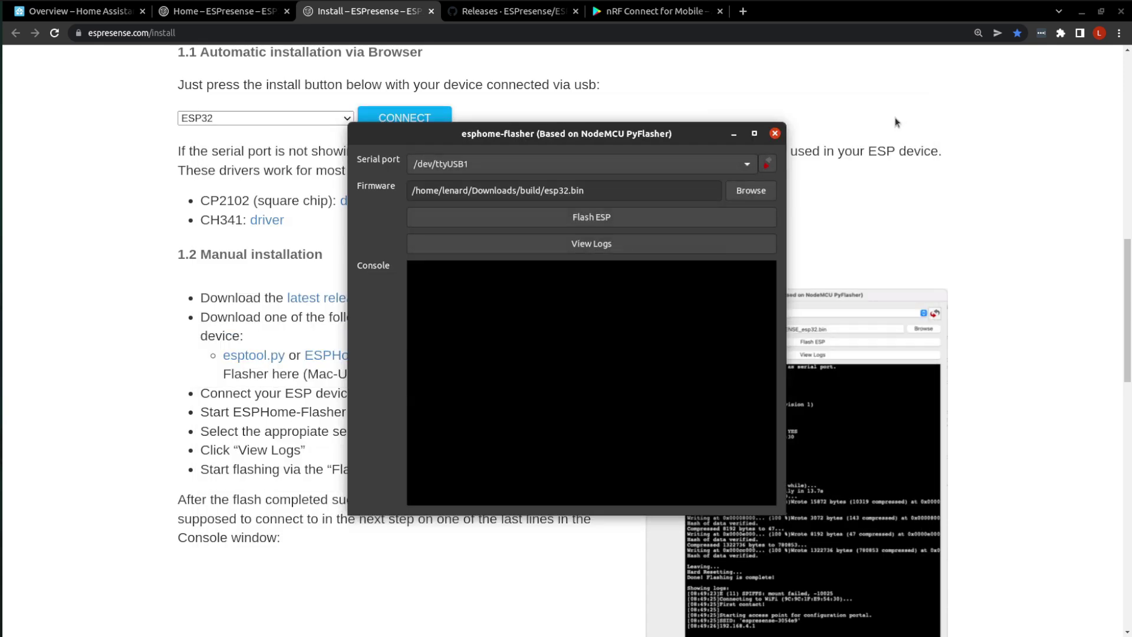
{"action": "left_click", "coordinate": [580, 224]}
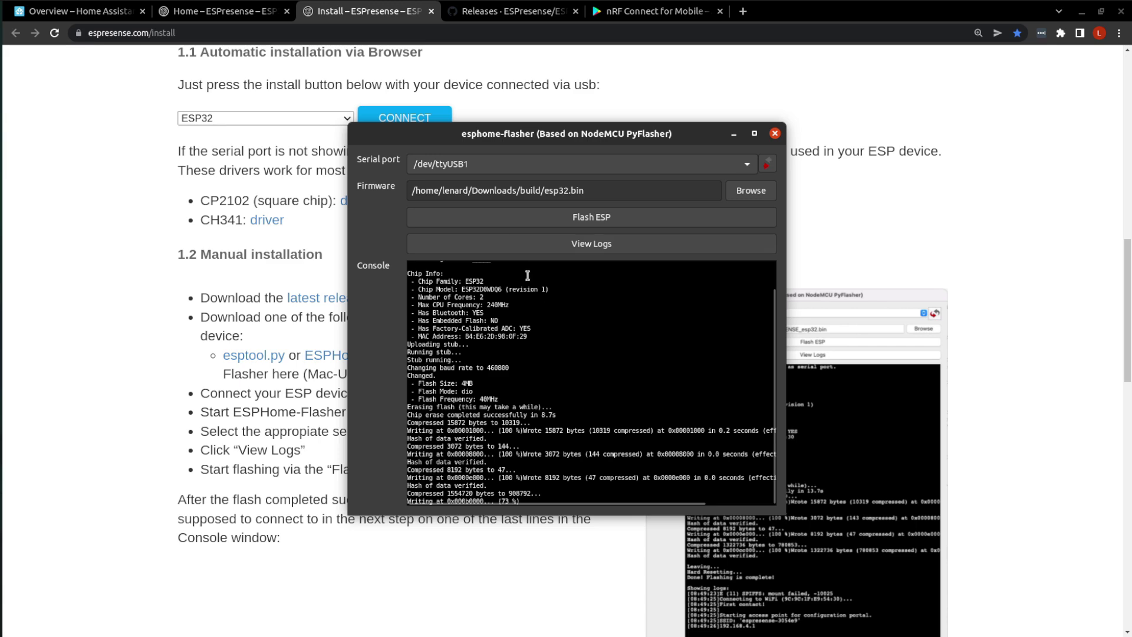
Step: Bring the install page forward and scroll back up it
{"action": "left_click", "coordinate": [908, 214]}
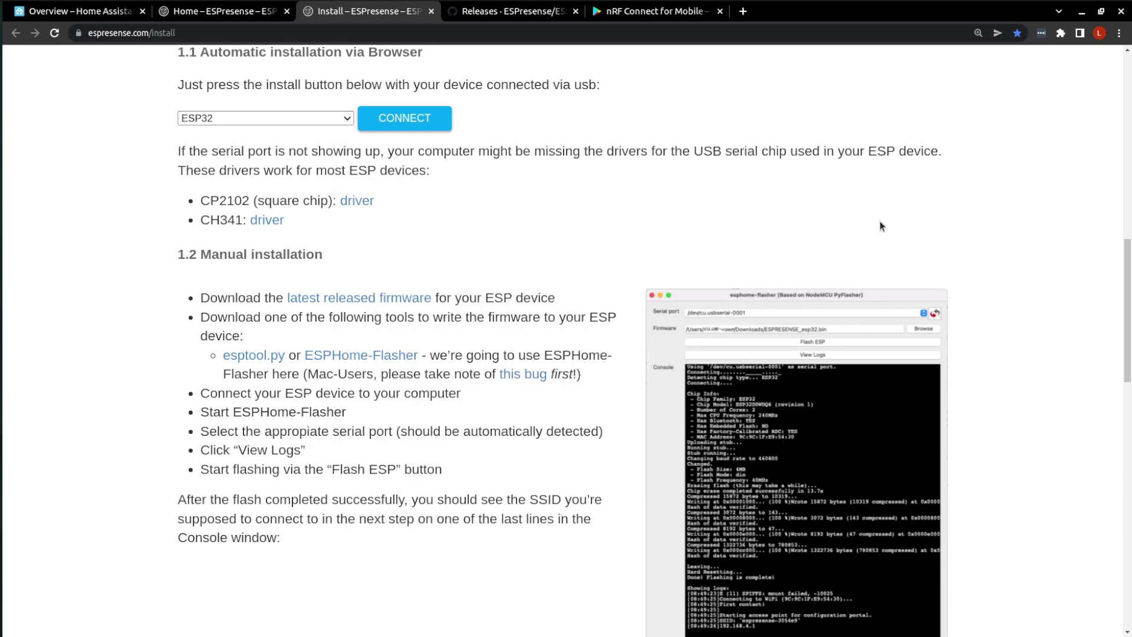
{"action": "scroll", "coordinate": [826, 233], "scroll_direction": "up", "scroll_amount": 5}
{"action": "scroll", "coordinate": [784, 247], "scroll_direction": "up", "scroll_amount": 9}
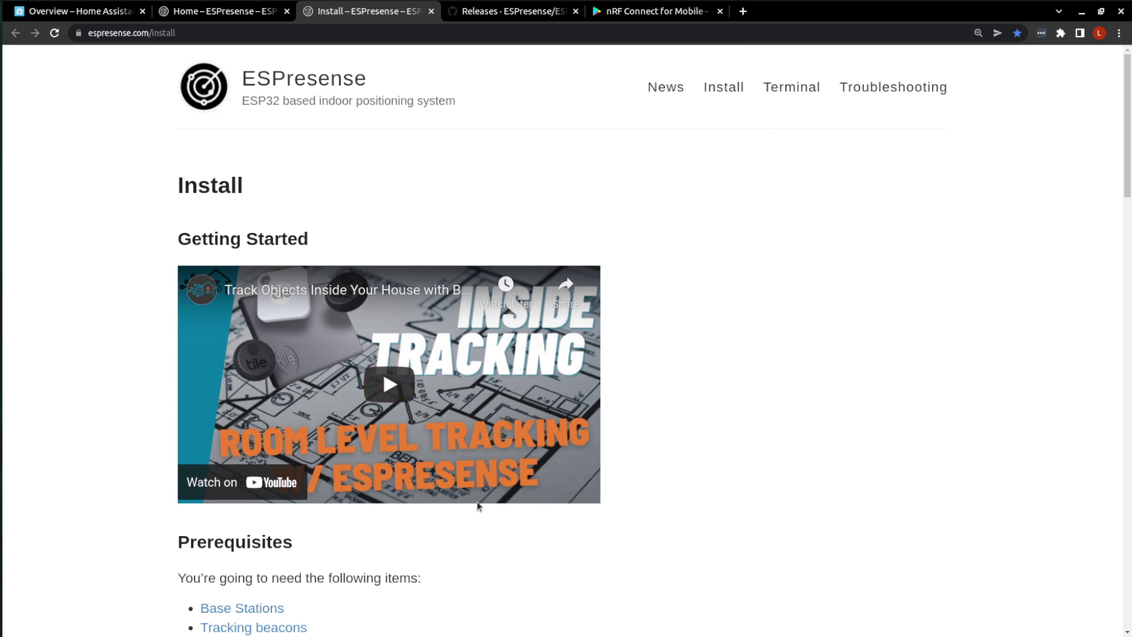
Step: In the flash log, highlight the access point espresense-290f98 and the portal IP 192.168.4.1
{"action": "left_click", "coordinate": [3, 294]}
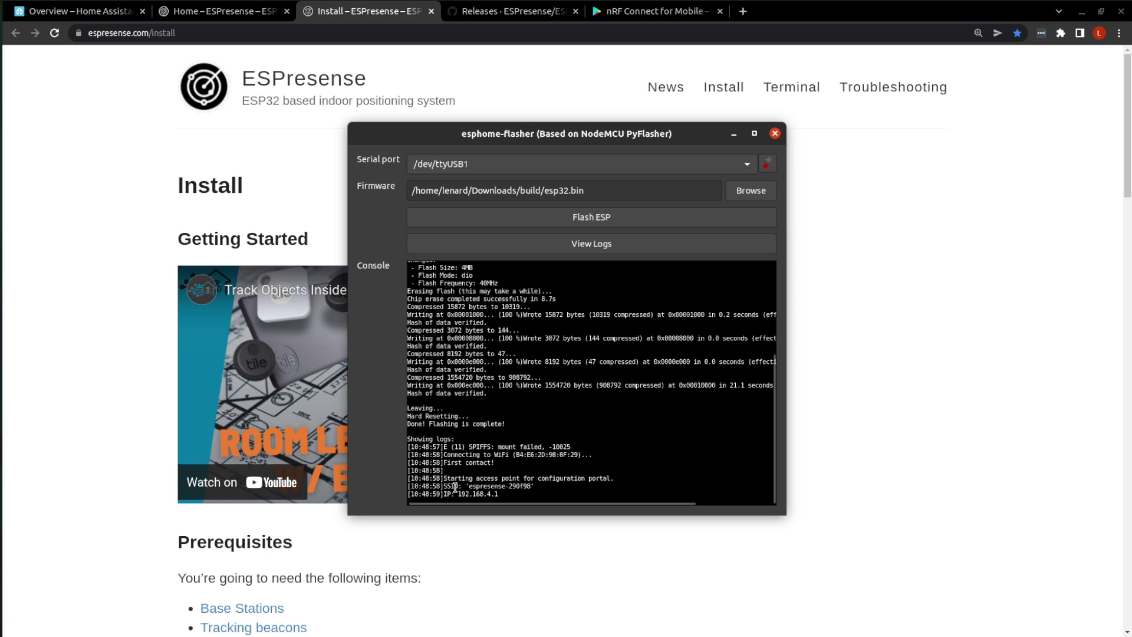
{"action": "left_click_drag", "start_coordinate": [470, 486], "coordinate": [539, 486]}
{"action": "left_click", "coordinate": [540, 486]}
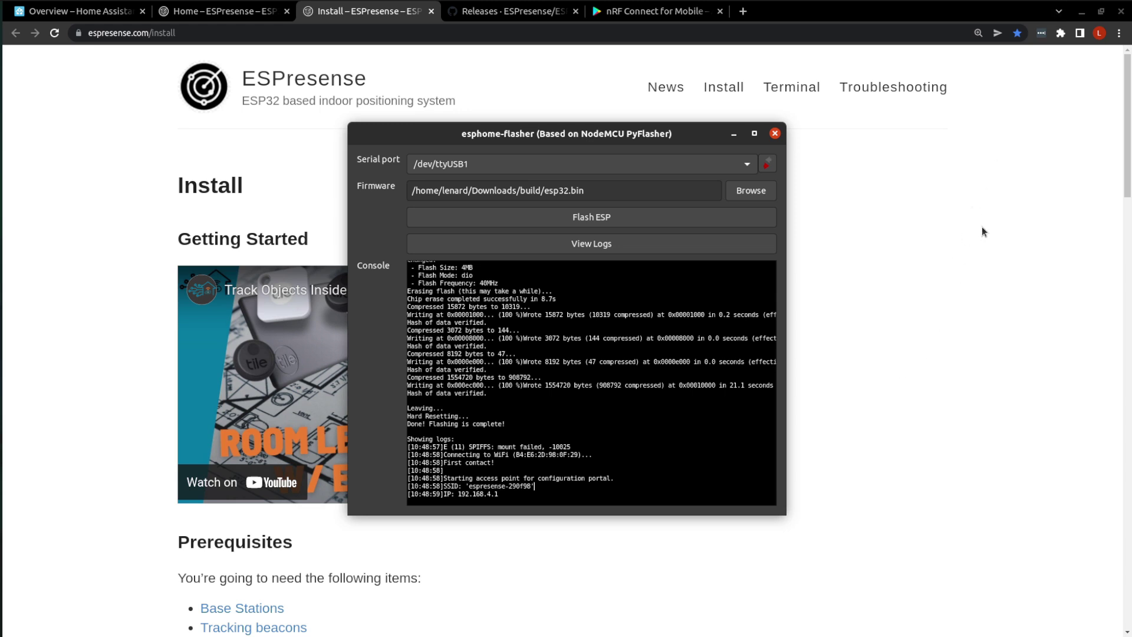
{"action": "left_click_drag", "start_coordinate": [458, 494], "coordinate": [502, 496]}
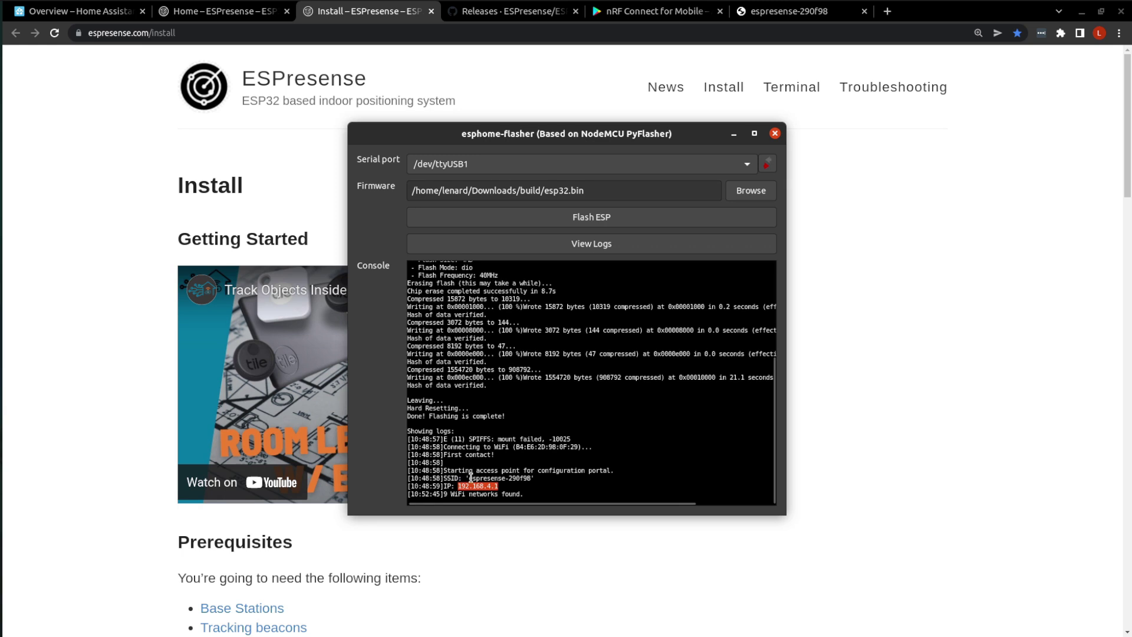
{"action": "left_click_drag", "start_coordinate": [471, 478], "coordinate": [535, 478]}
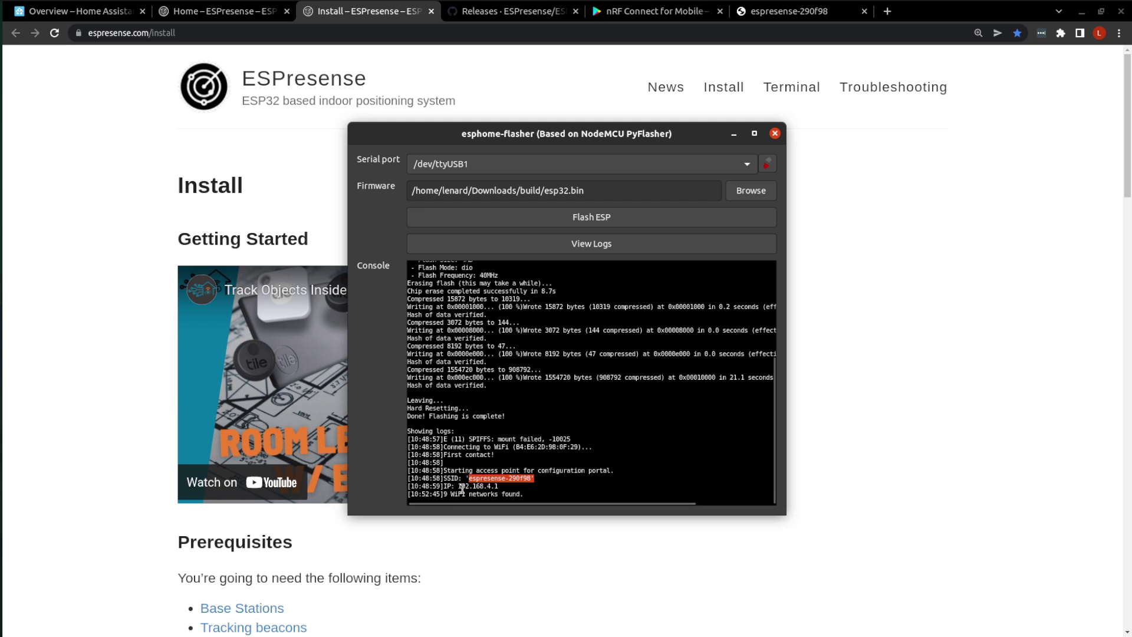
Step: On the espresense-290f98 configuration page, set the Room to Living room
{"action": "left_click", "coordinate": [789, 11]}
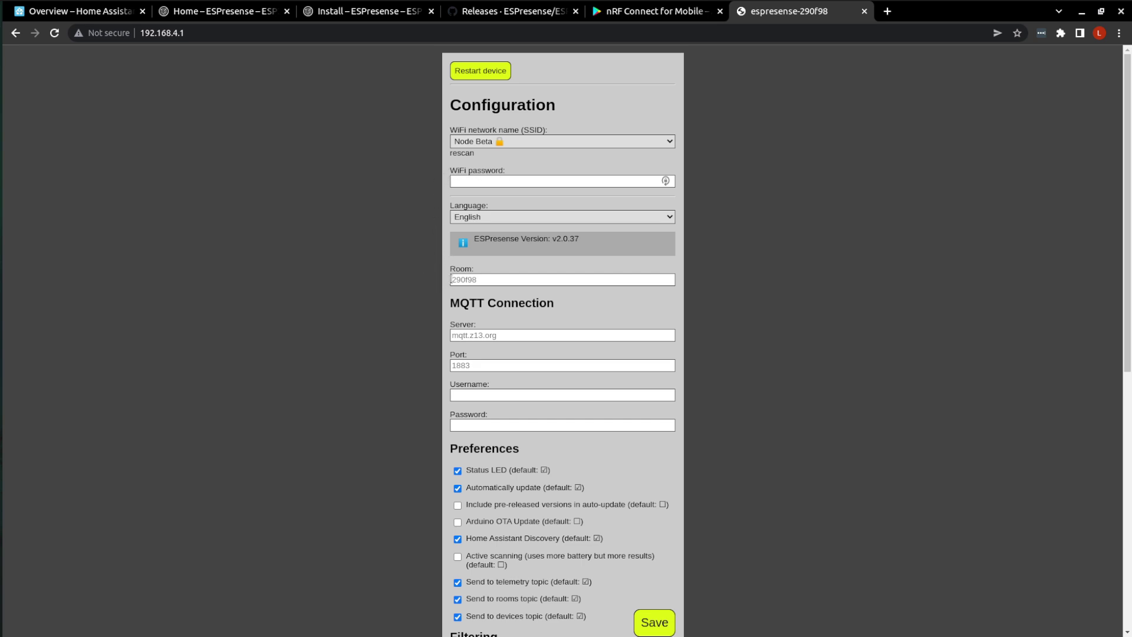
{"action": "left_click", "coordinate": [483, 281]}
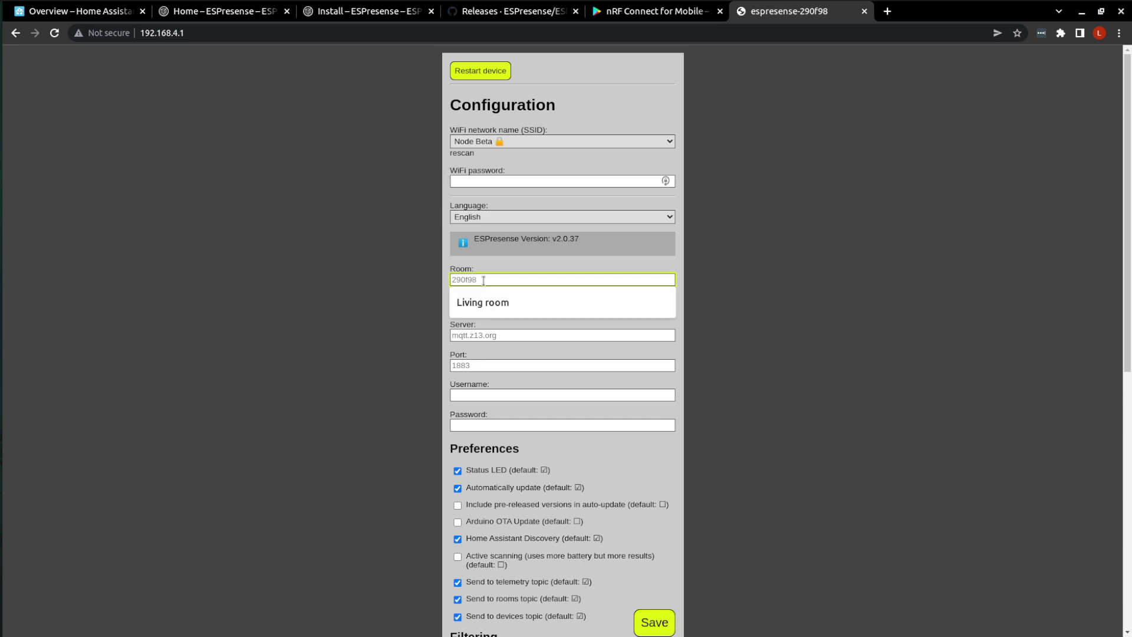
{"action": "left_click", "coordinate": [466, 303]}
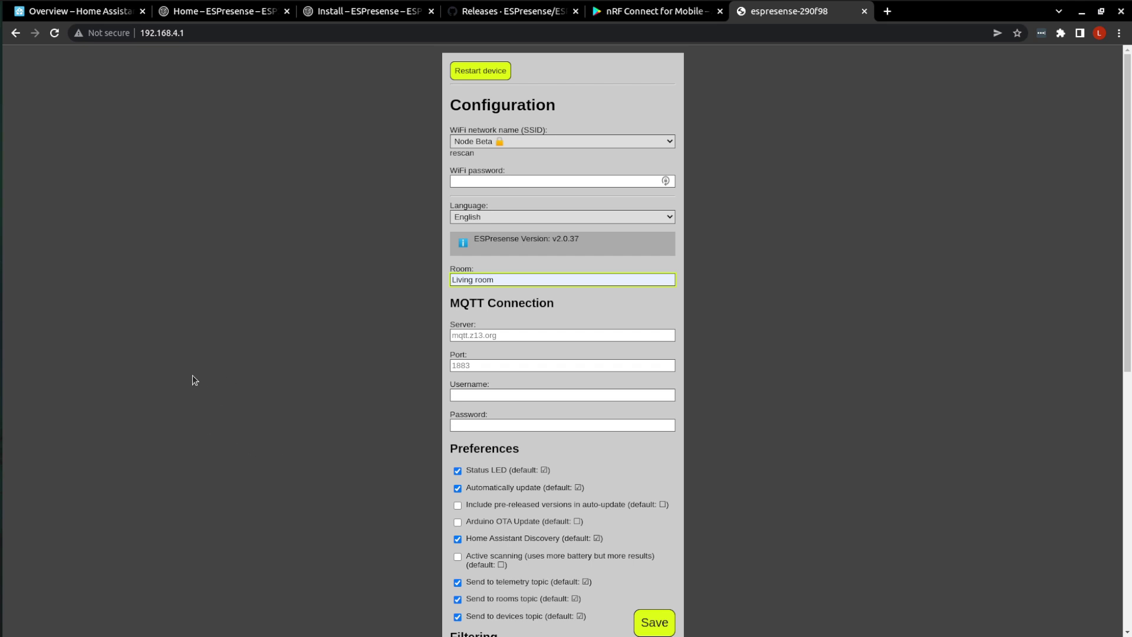
Step: In Home Assistant's Configuration System page, select the host IP address 10.0.0.246
{"action": "left_click", "coordinate": [39, 8]}
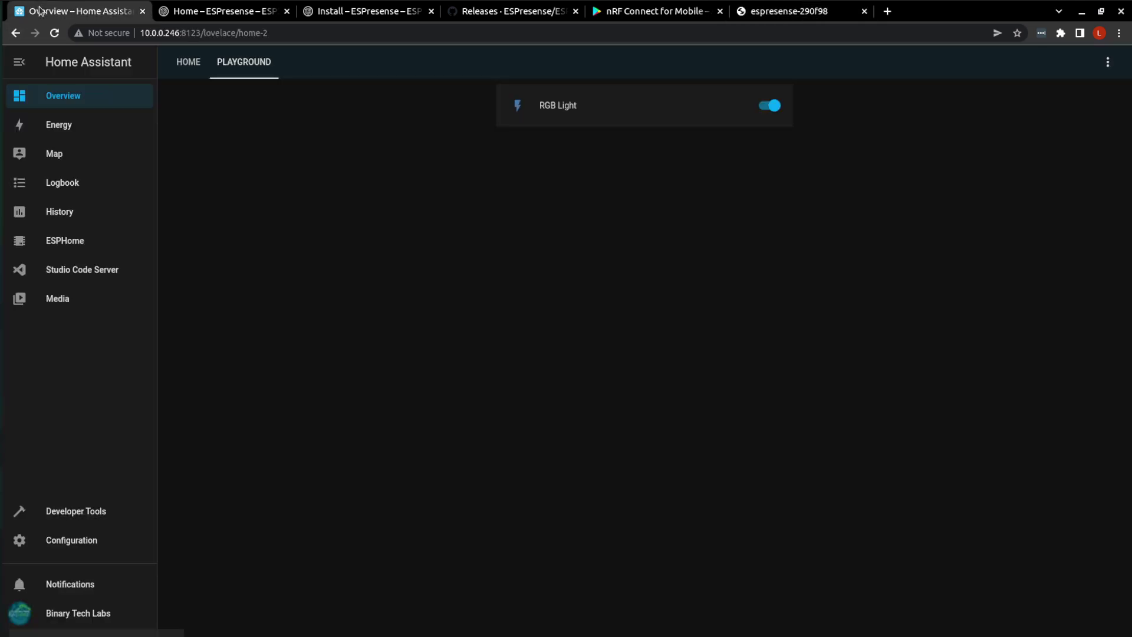
{"action": "left_click", "coordinate": [84, 540]}
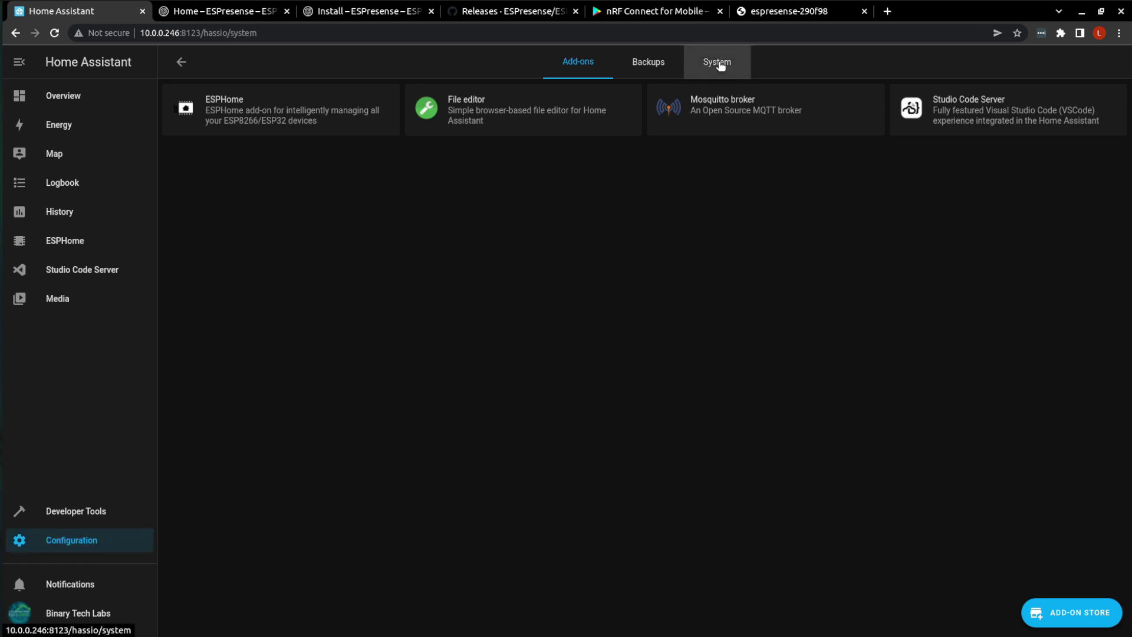
{"action": "left_click", "coordinate": [718, 65]}
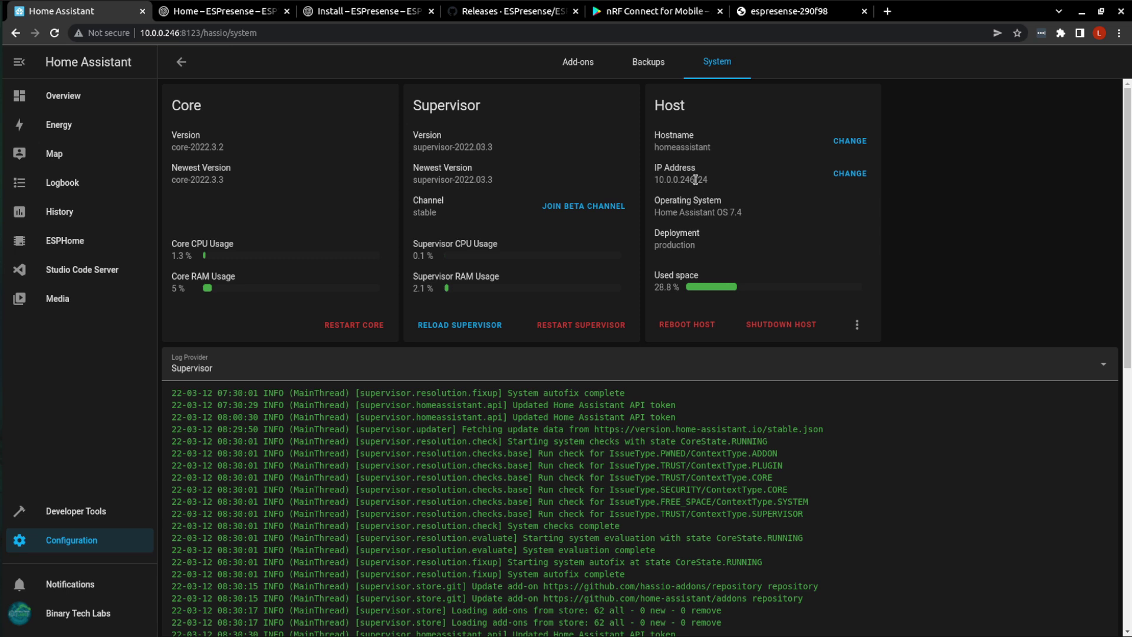
{"action": "left_click_drag", "start_coordinate": [696, 178], "coordinate": [656, 179]}
Step: Set MQTT server 10.0.0.246, port 1833, the suggested username, and uncheck Status LED
{"action": "left_click", "coordinate": [790, 11]}
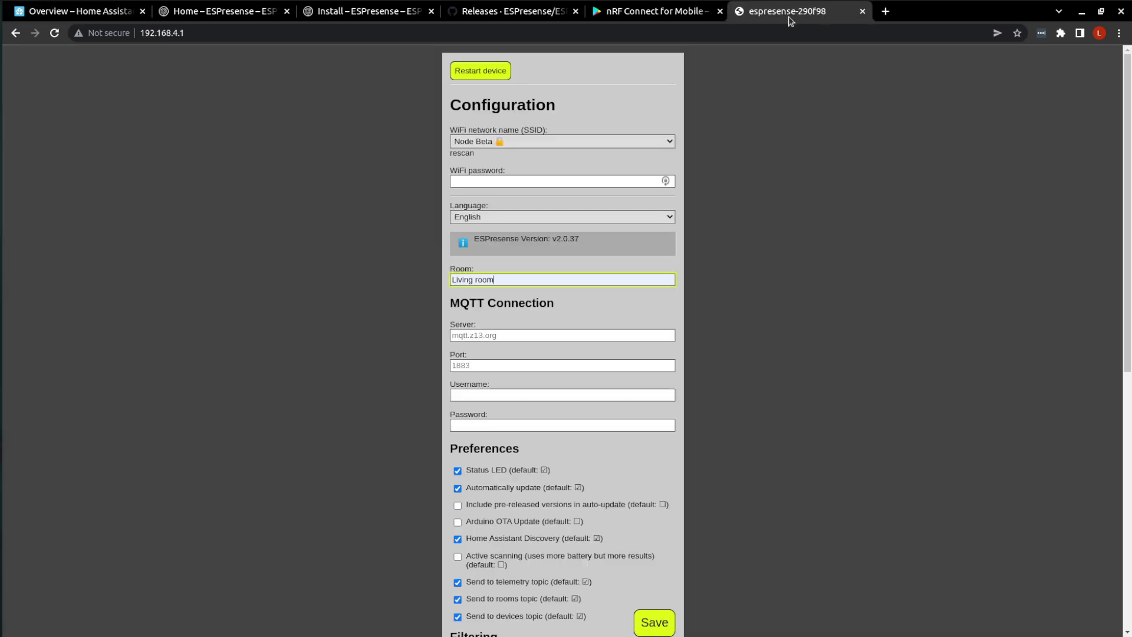
{"action": "left_click", "coordinate": [463, 335]}
{"action": "left_click", "coordinate": [479, 359]}
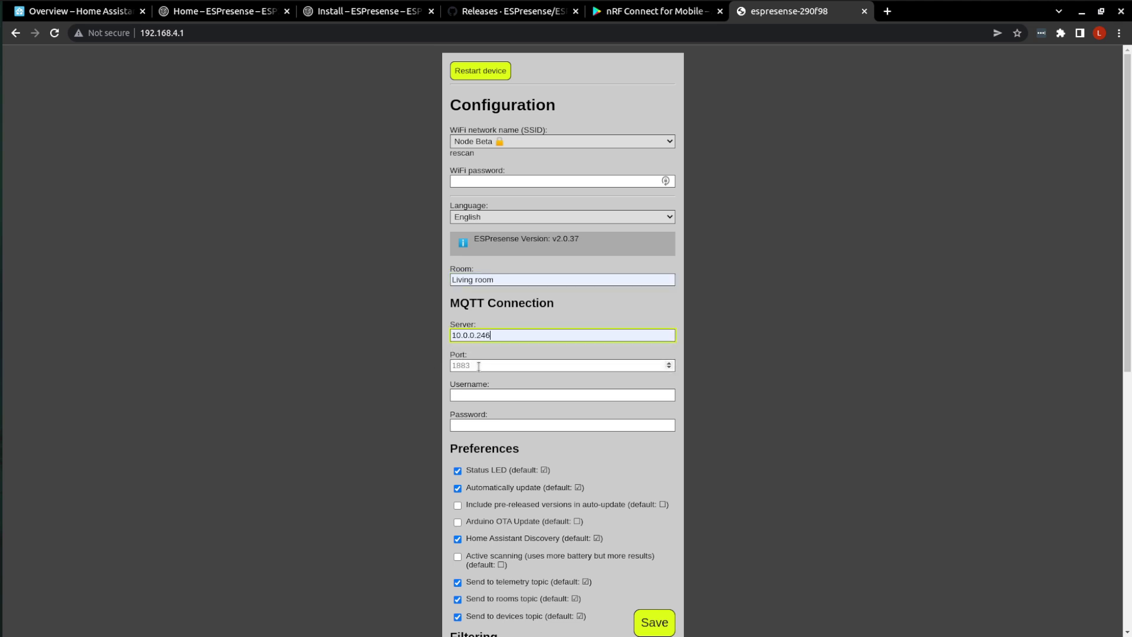
{"action": "left_click", "coordinate": [481, 366]}
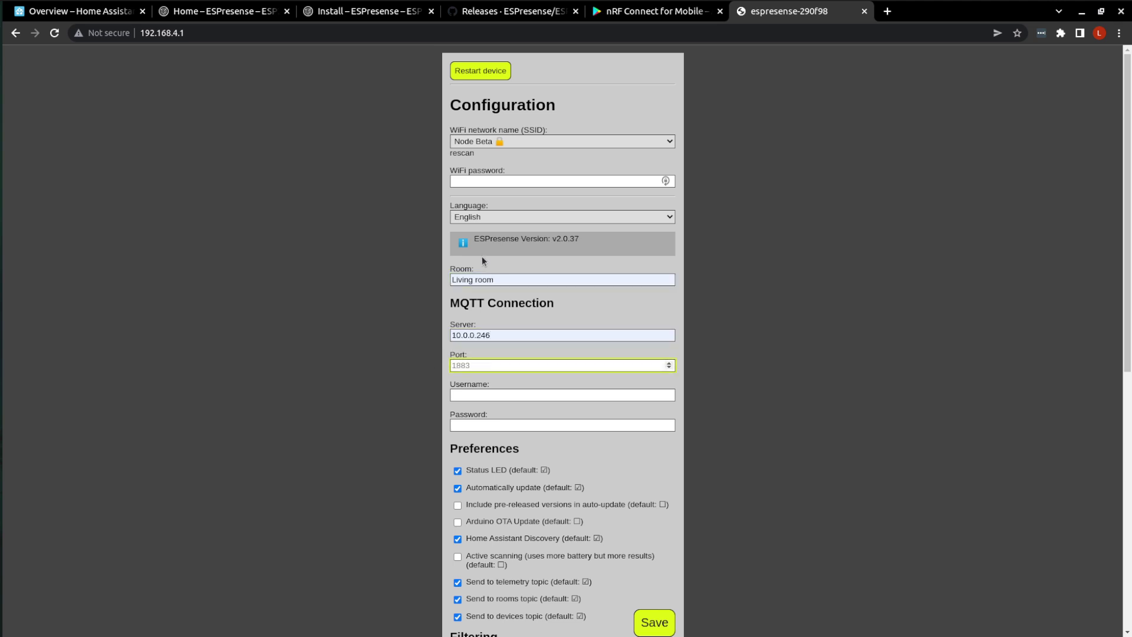
{"action": "type", "text": "1833"}
{"action": "left_click", "coordinate": [483, 394]}
{"action": "left_click", "coordinate": [489, 418]}
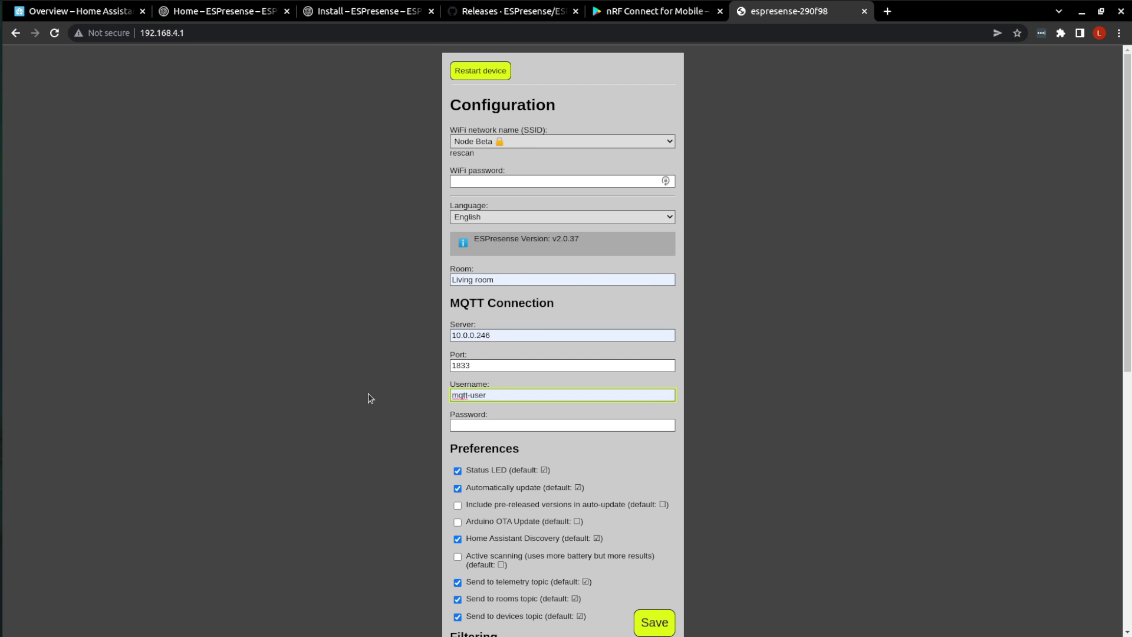
{"action": "scroll", "coordinate": [369, 399], "scroll_direction": "down", "scroll_amount": 3}
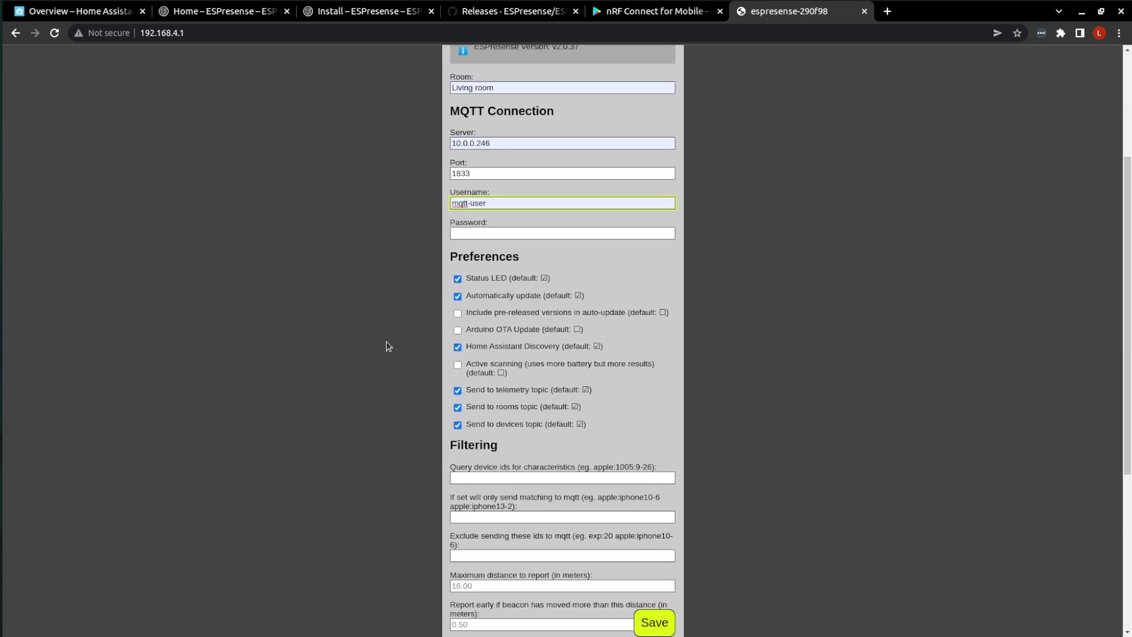
{"action": "left_click", "coordinate": [458, 279]}
Step: Scroll up and down through the ESPresense configuration portal settings to review them
{"action": "scroll", "coordinate": [419, 464], "scroll_direction": "down", "scroll_amount": 3}
{"action": "scroll", "coordinate": [417, 462], "scroll_direction": "down", "scroll_amount": 2}
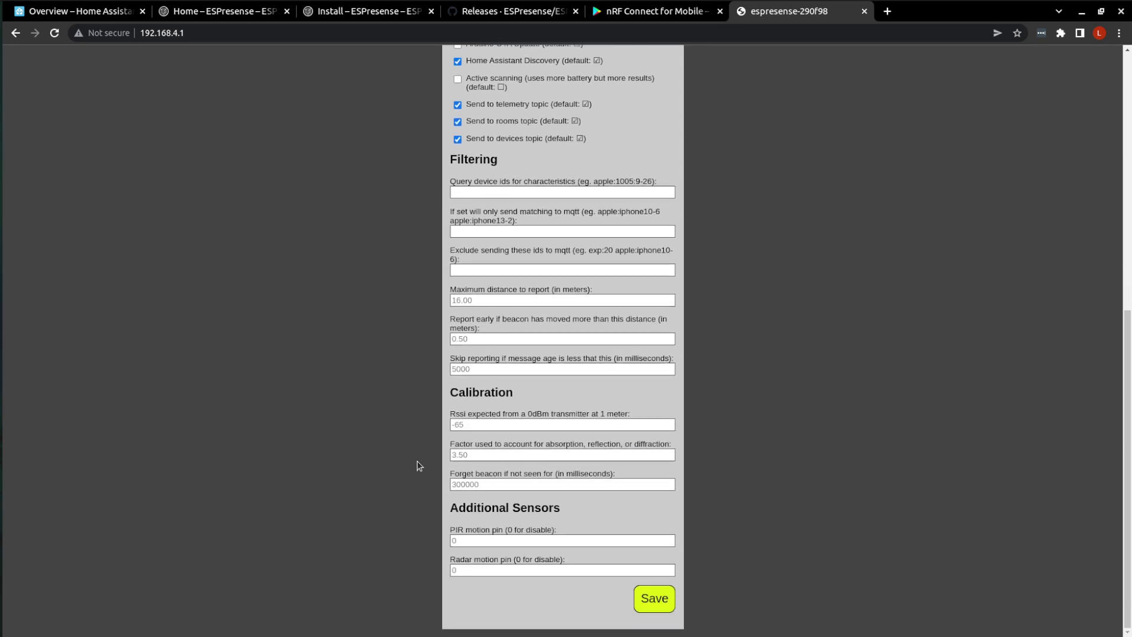
{"action": "scroll", "coordinate": [417, 466], "scroll_direction": "up", "scroll_amount": 6}
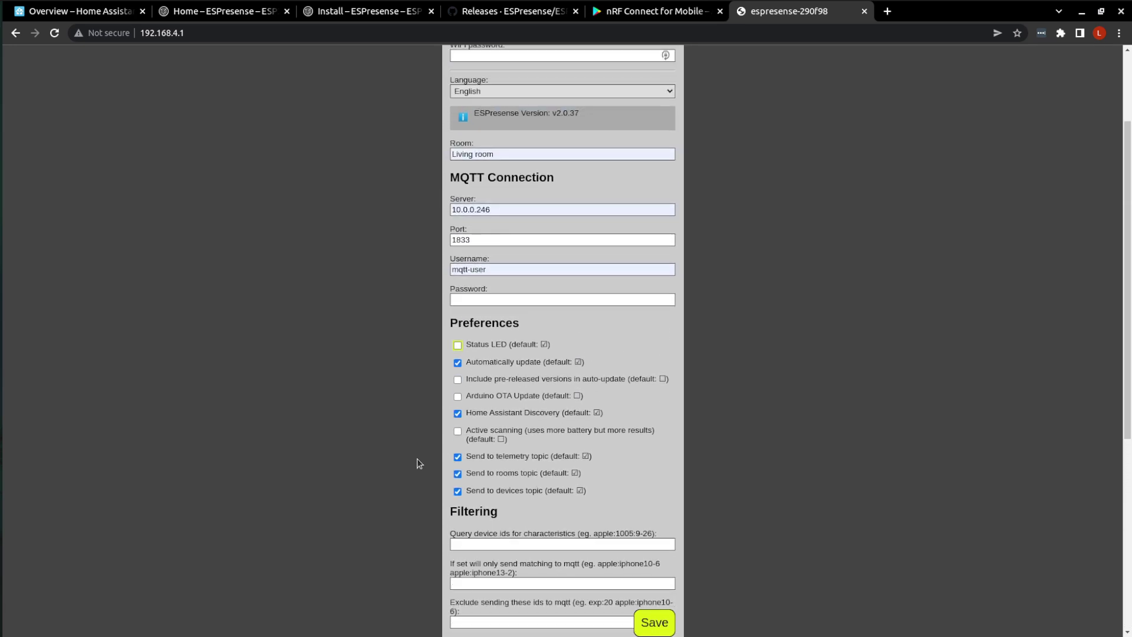
{"action": "scroll", "coordinate": [418, 463], "scroll_direction": "up", "scroll_amount": 2}
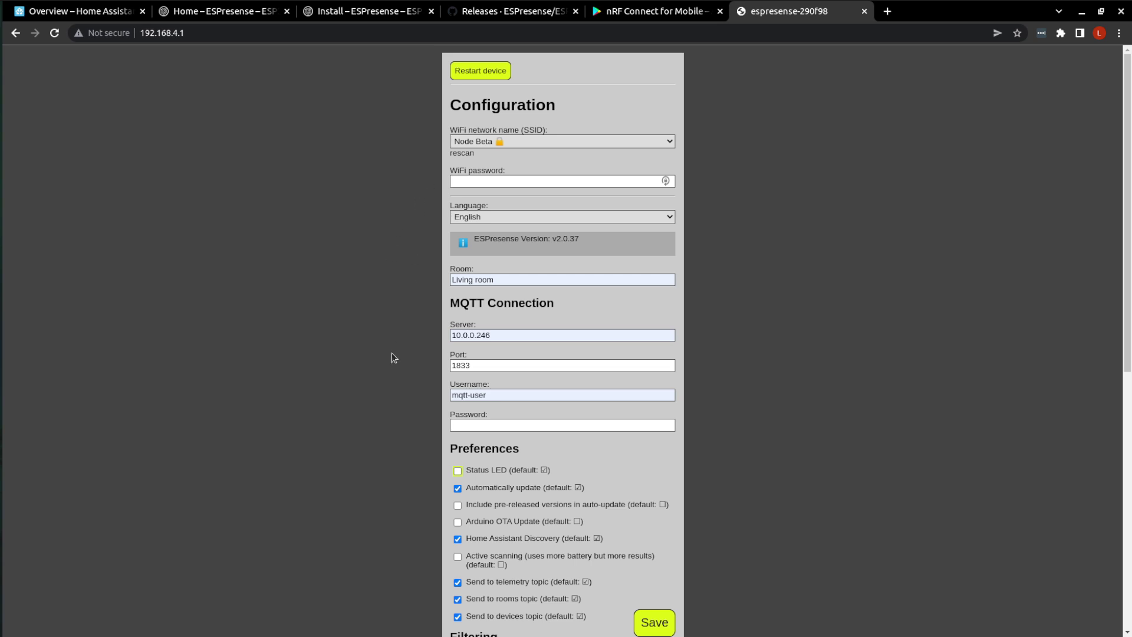
{"action": "scroll", "coordinate": [375, 385], "scroll_direction": "down", "scroll_amount": 1}
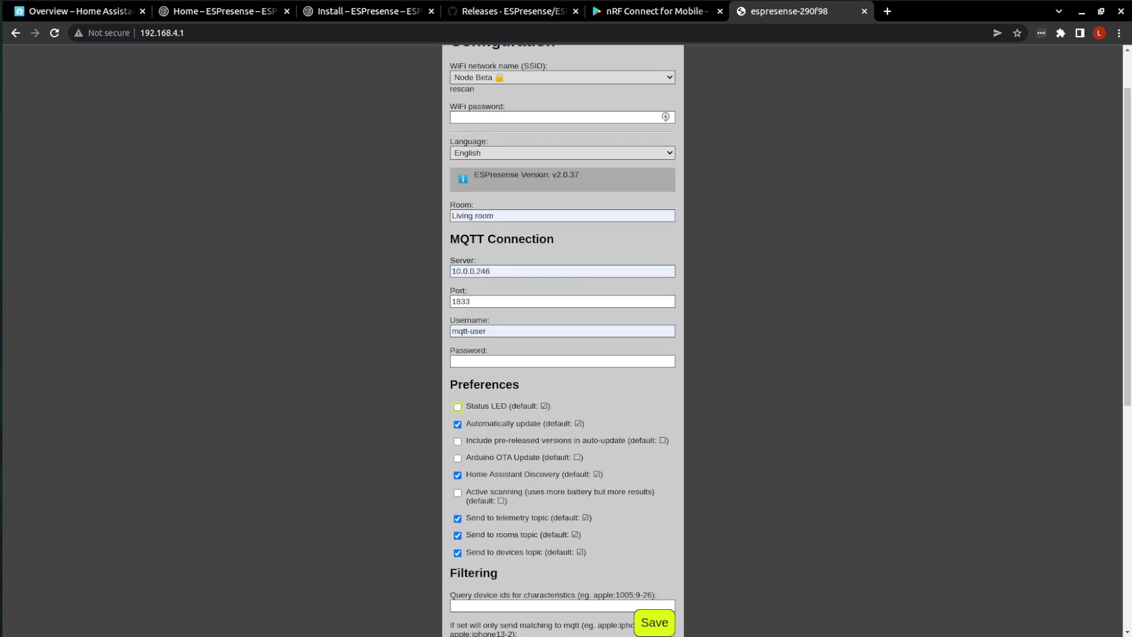
{"action": "scroll", "coordinate": [297, 378], "scroll_direction": "up", "scroll_amount": 1}
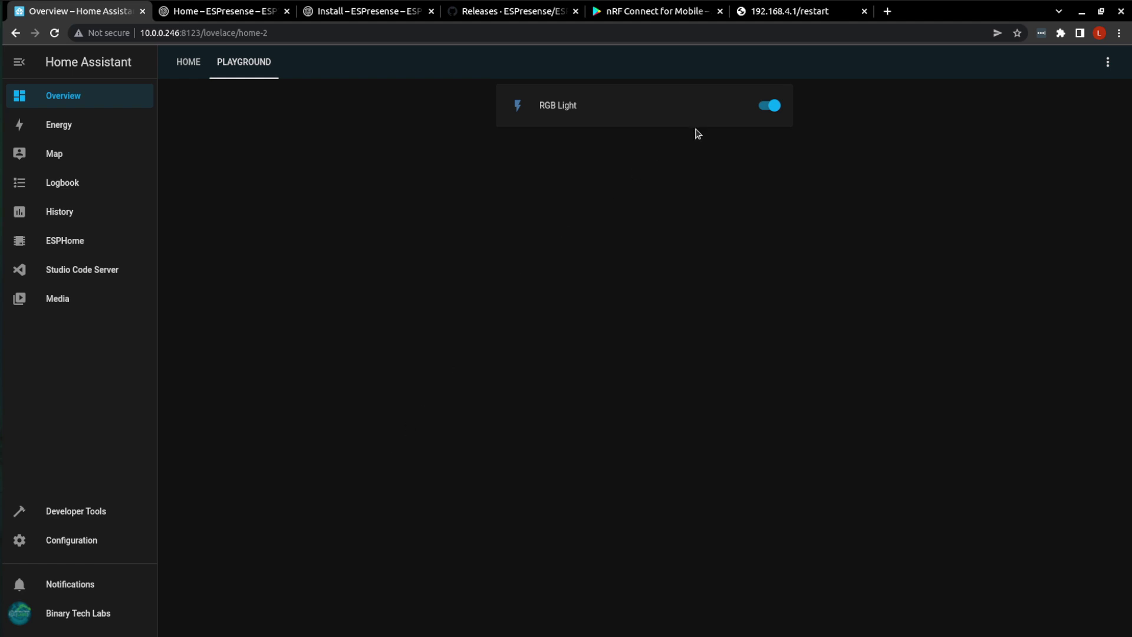
{"action": "left_click", "coordinate": [655, 17]}
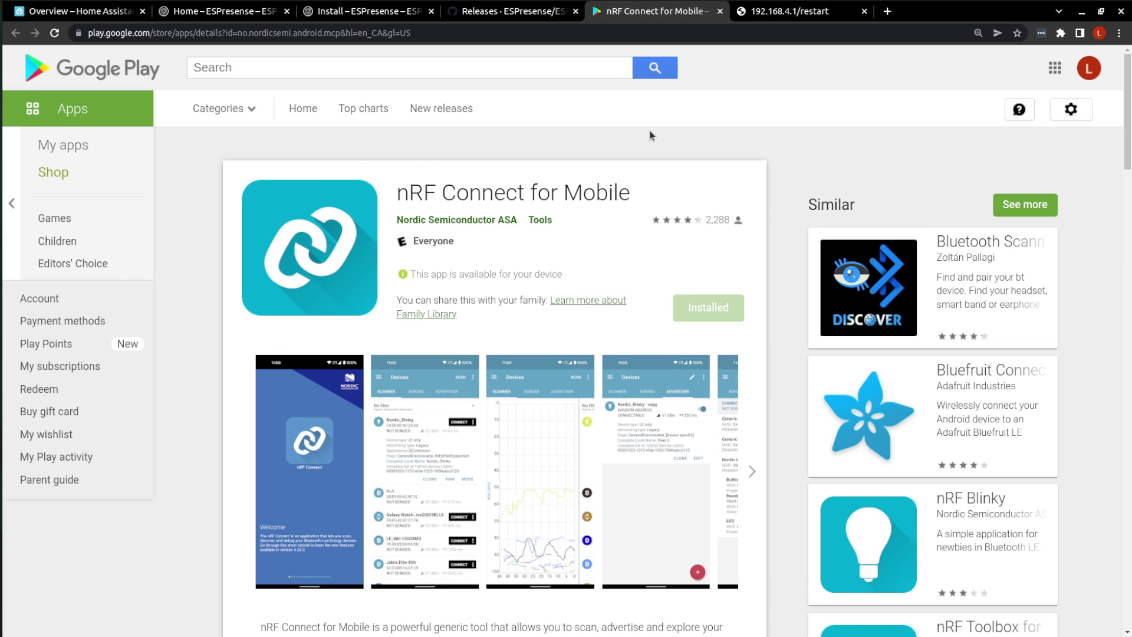
{"action": "key", "text": "ctrl+1"}
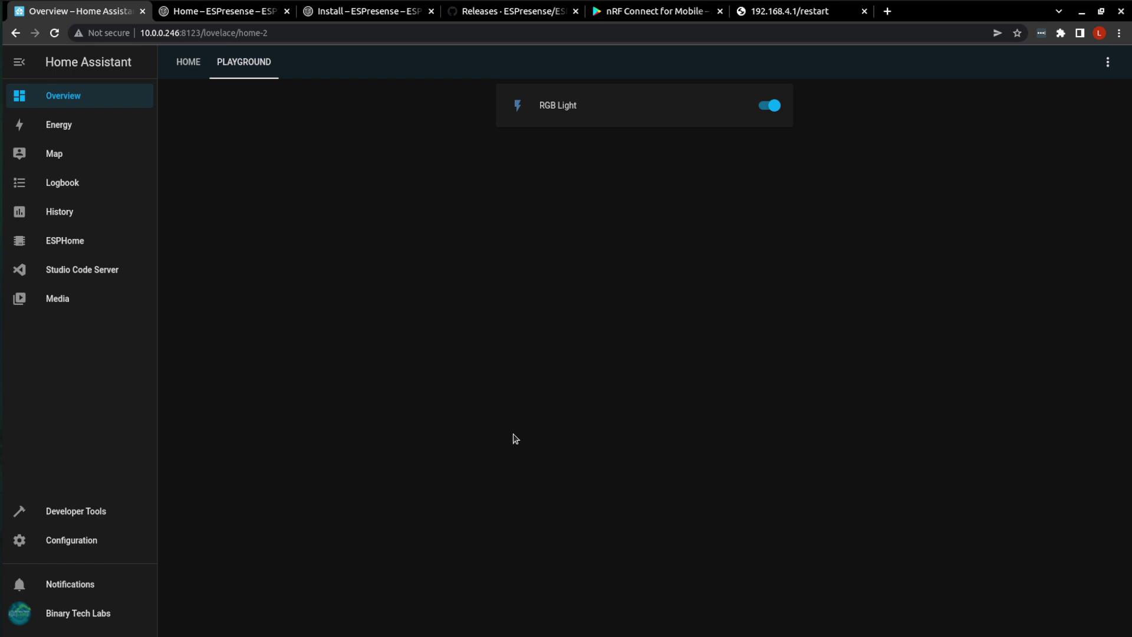
Step: Review the esphome-flasher device log showing repeated MQTT disconnects from 10.0.0.246:1833
{"action": "left_click", "coordinate": [17, 295]}
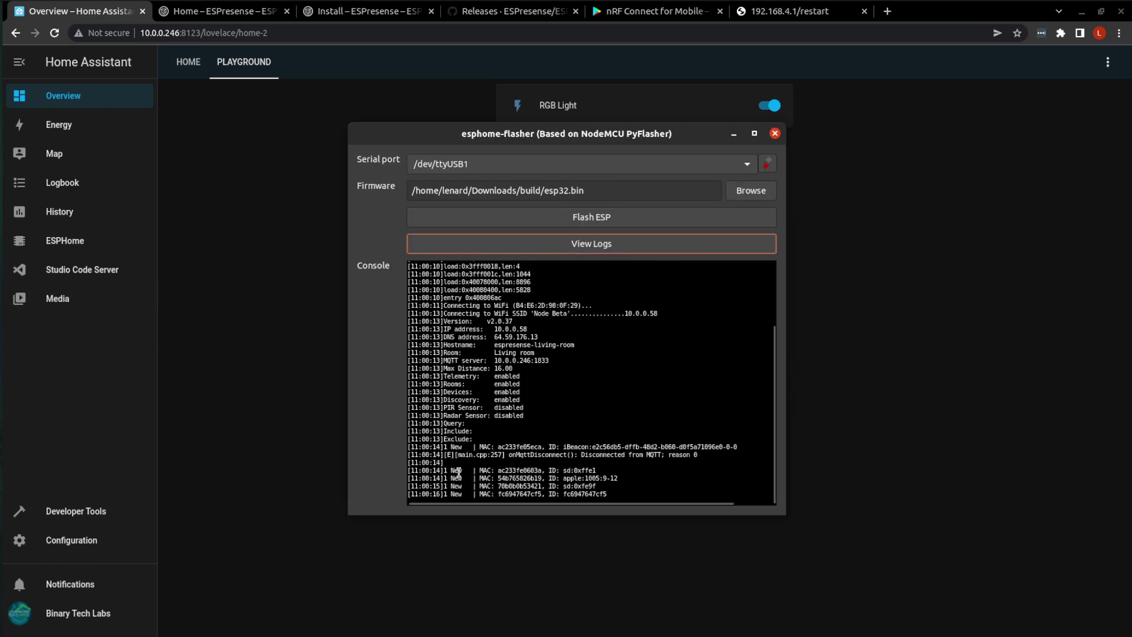
{"action": "left_click_drag", "start_coordinate": [622, 455], "coordinate": [498, 384]}
{"action": "left_click", "coordinate": [498, 384]}
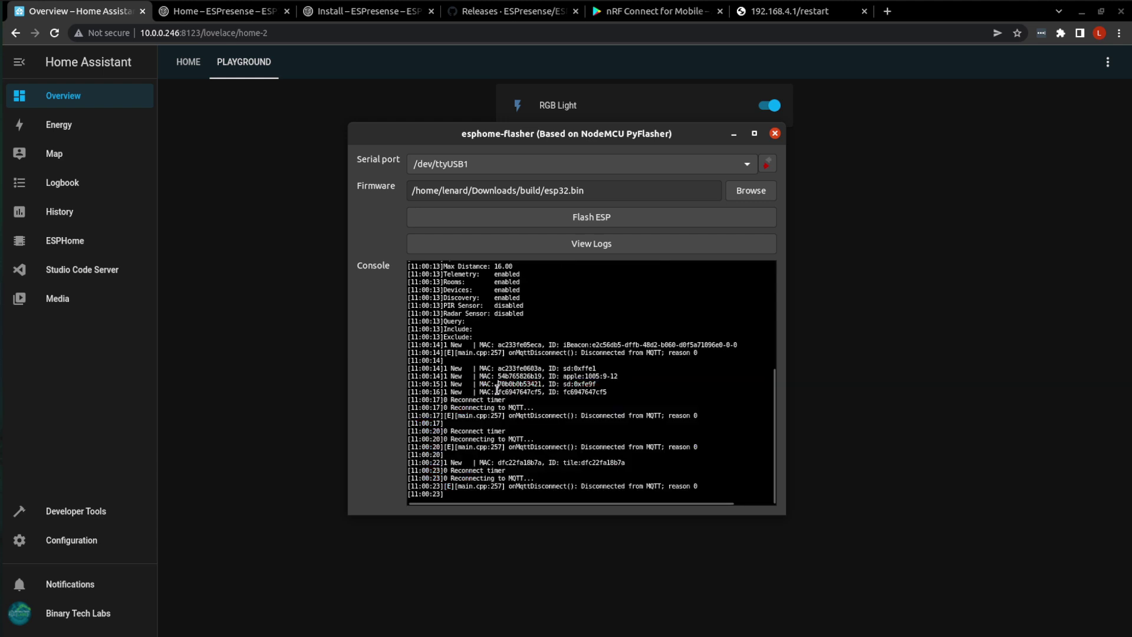
{"action": "left_click", "coordinate": [853, 294]}
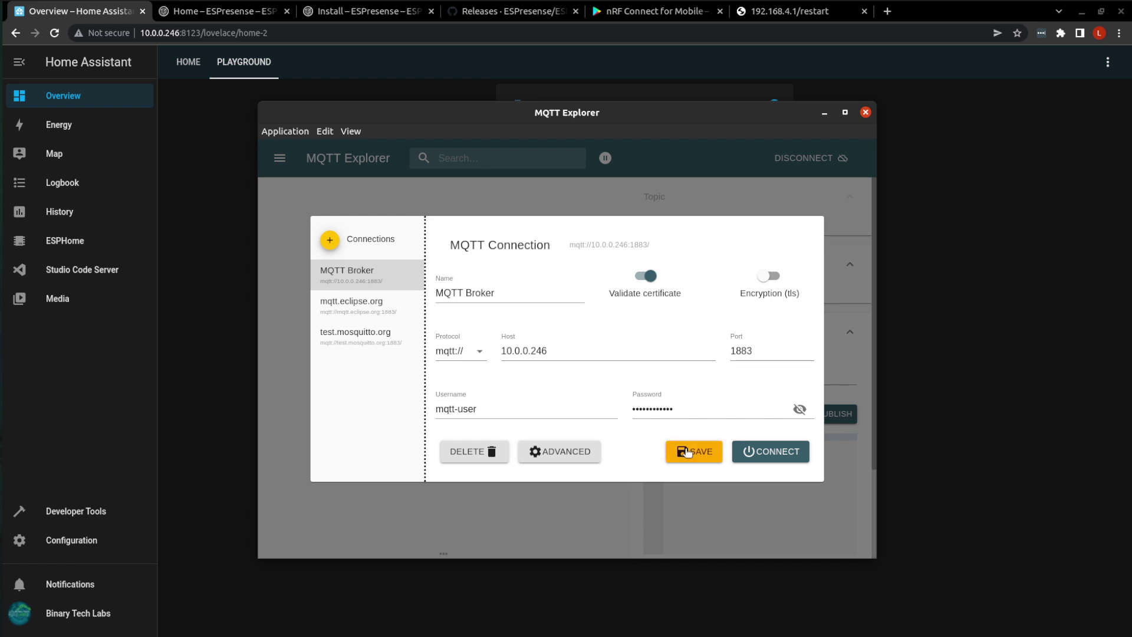
Step: Connect MQTT Explorer to 10.0.0.246 and copy the espresense iBeacon device topic
{"action": "left_click", "coordinate": [772, 453]}
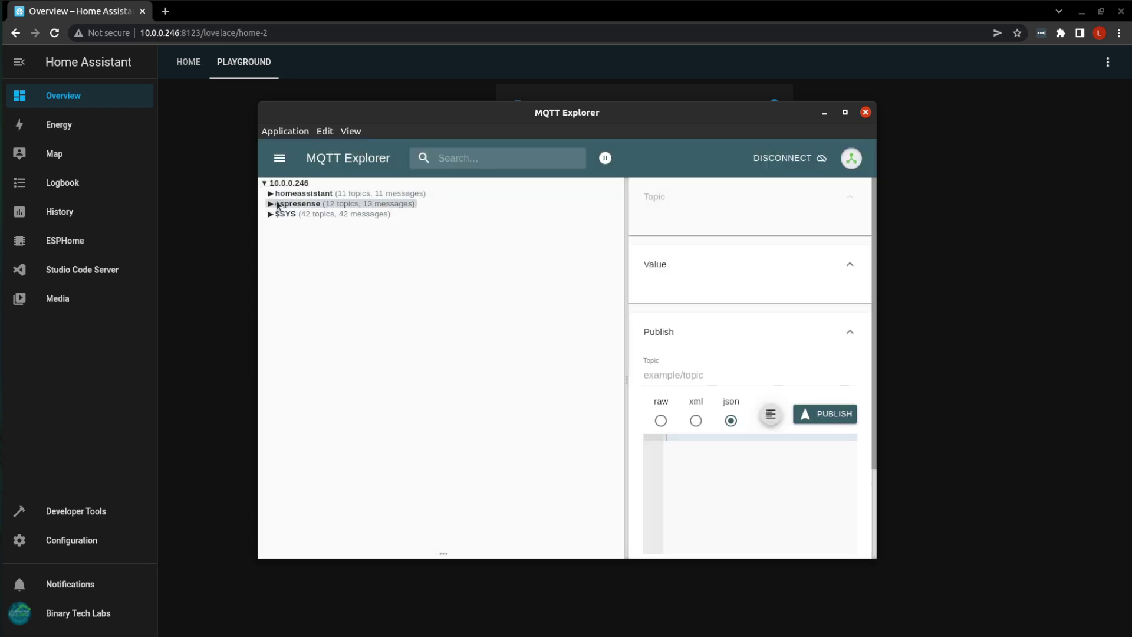
{"action": "left_click", "coordinate": [270, 205]}
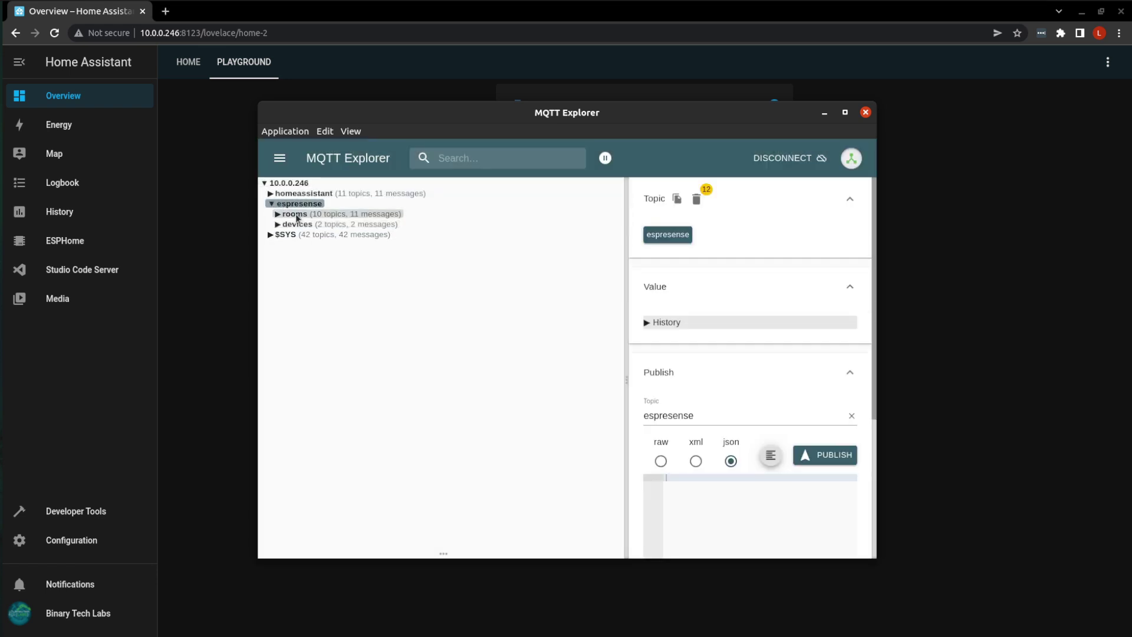
{"action": "left_click", "coordinate": [277, 225]}
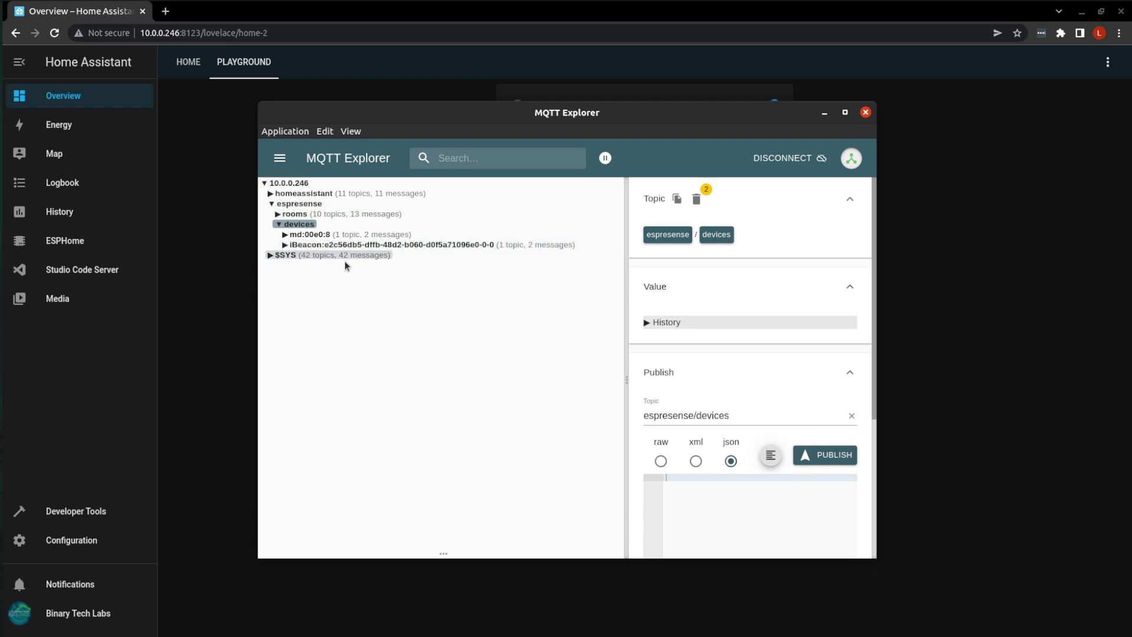
{"action": "left_click", "coordinate": [287, 245]}
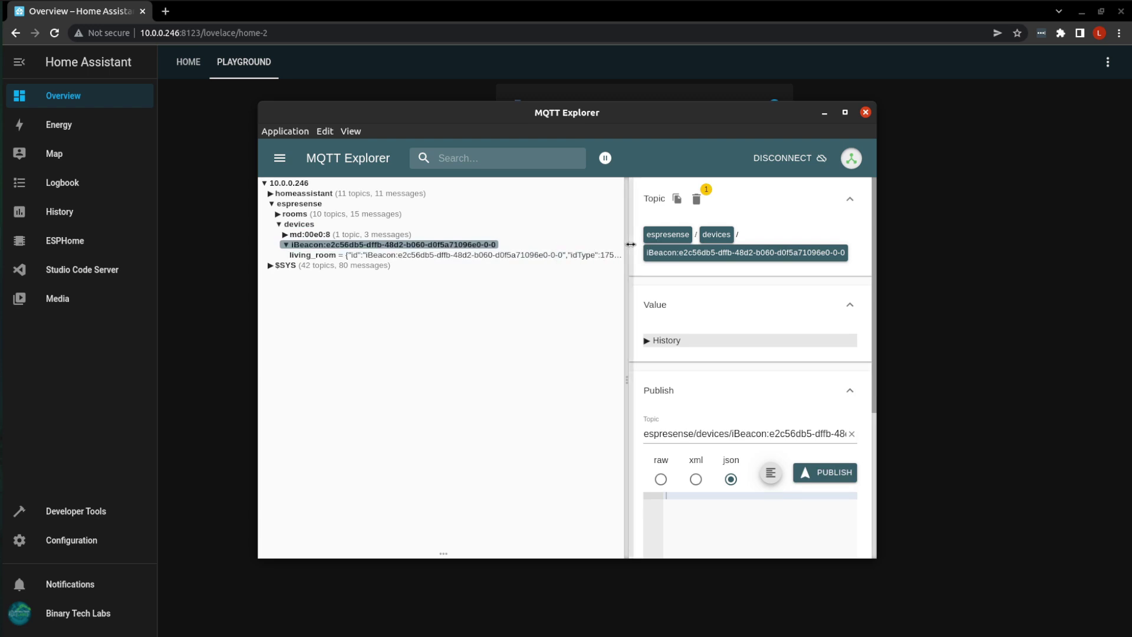
{"action": "left_click", "coordinate": [677, 199]}
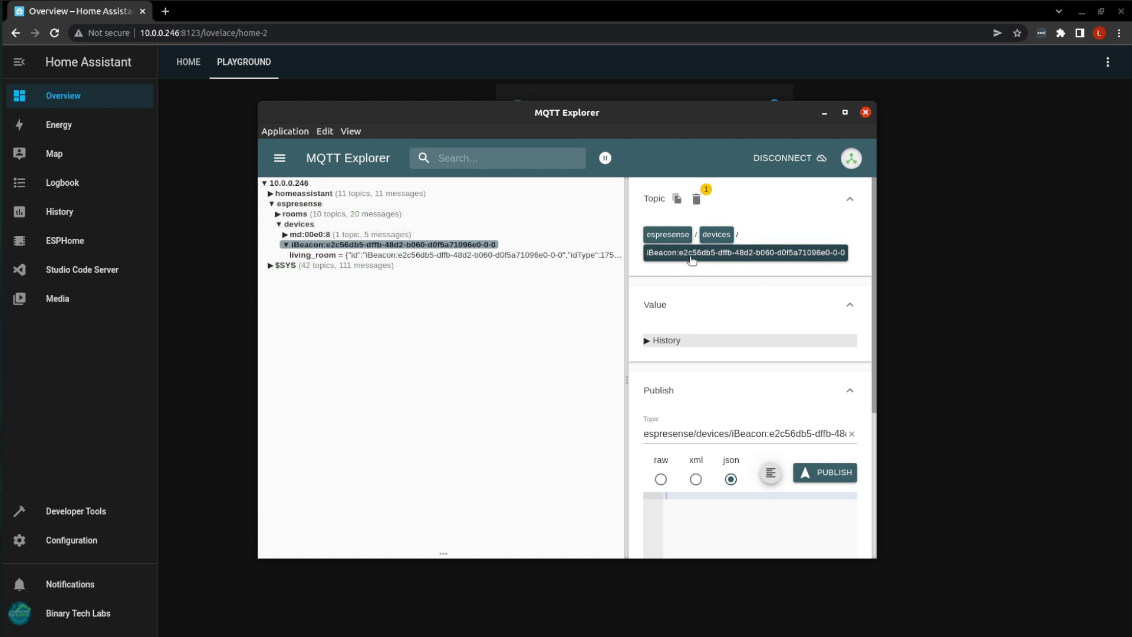
Step: Inspect the espresense rooms topic showing living_room and the two tracked devices
{"action": "left_click", "coordinate": [278, 216]}
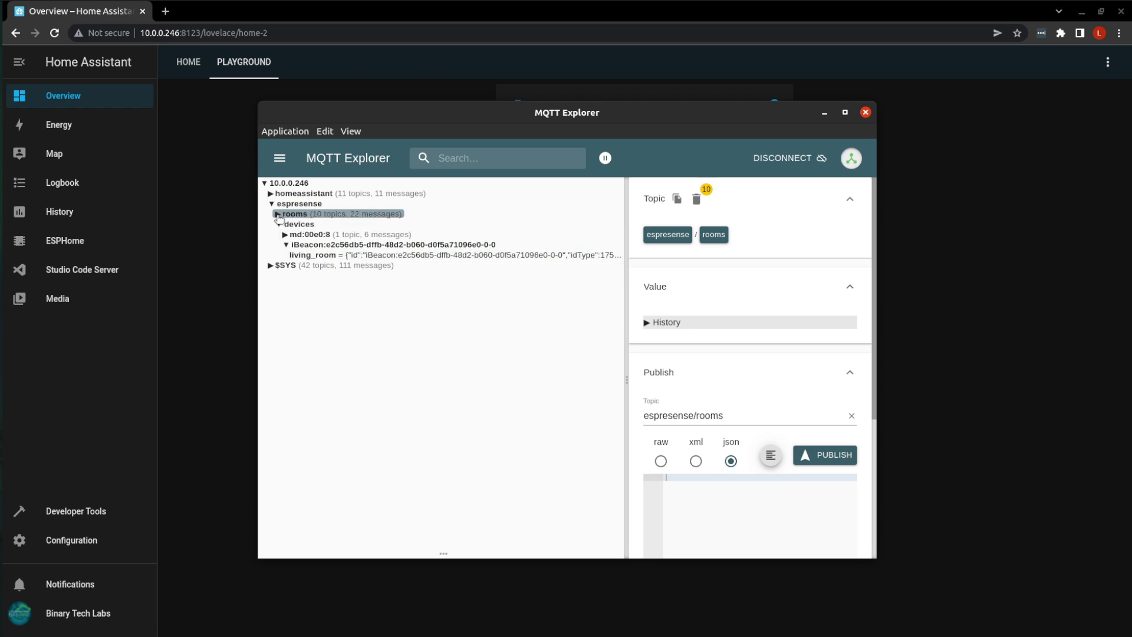
{"action": "left_click", "coordinate": [280, 227]}
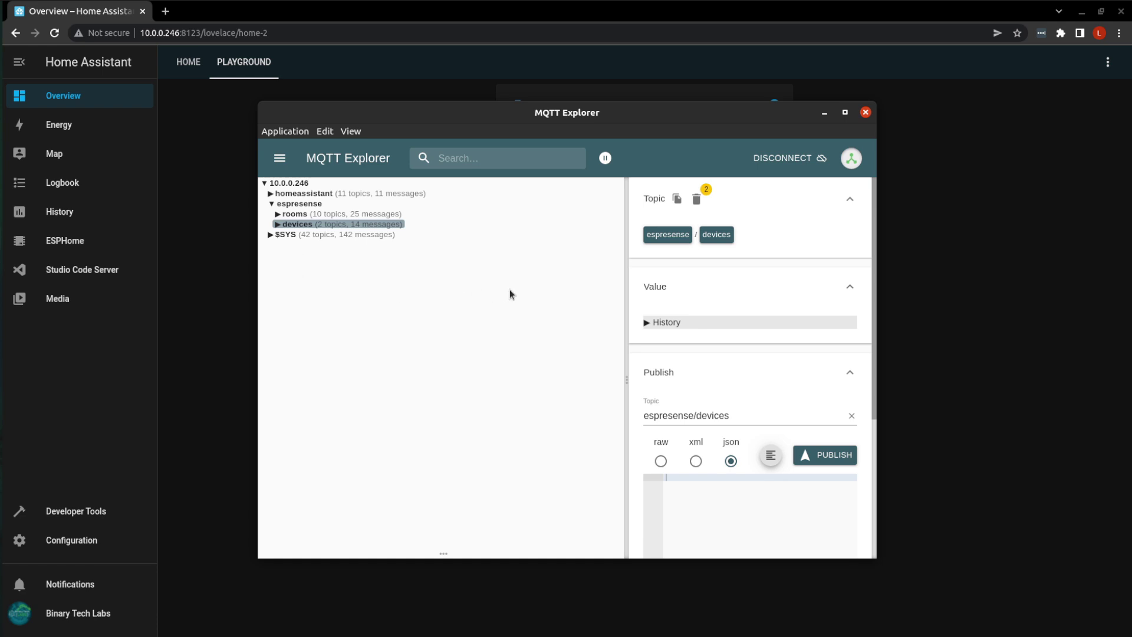
{"action": "left_click", "coordinate": [289, 215]}
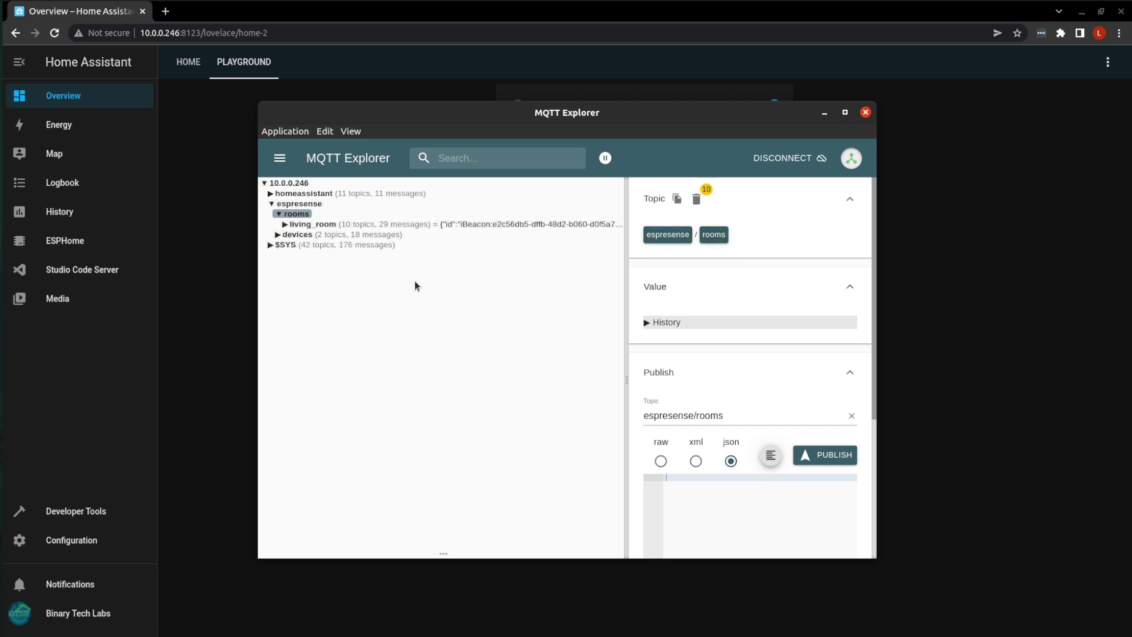
{"action": "left_click", "coordinate": [277, 235]}
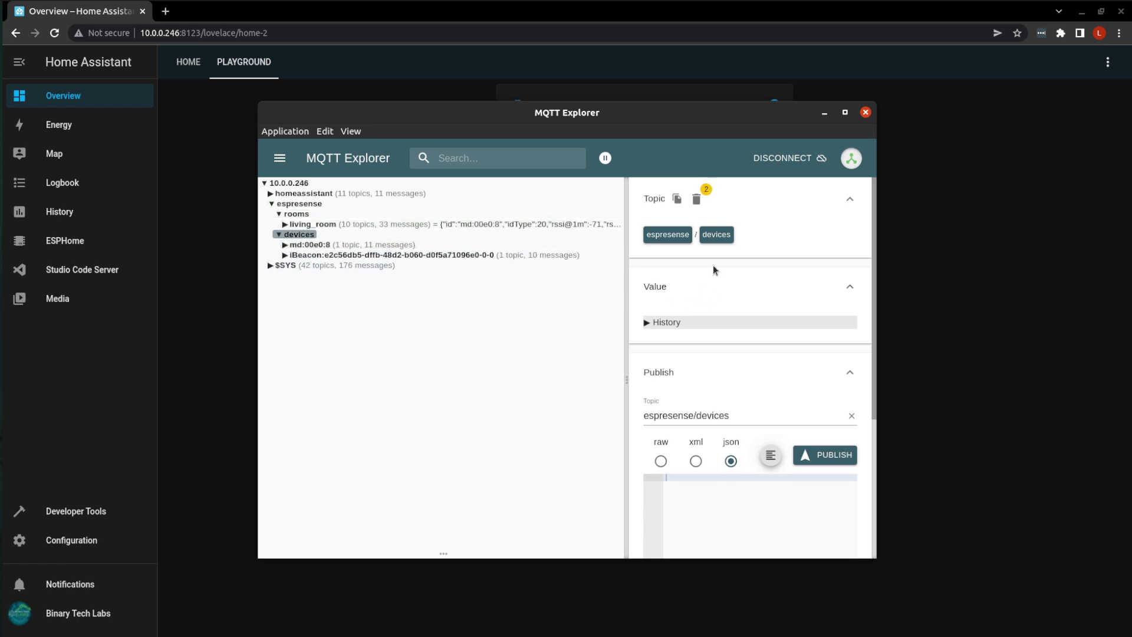
{"action": "left_click", "coordinate": [284, 216]}
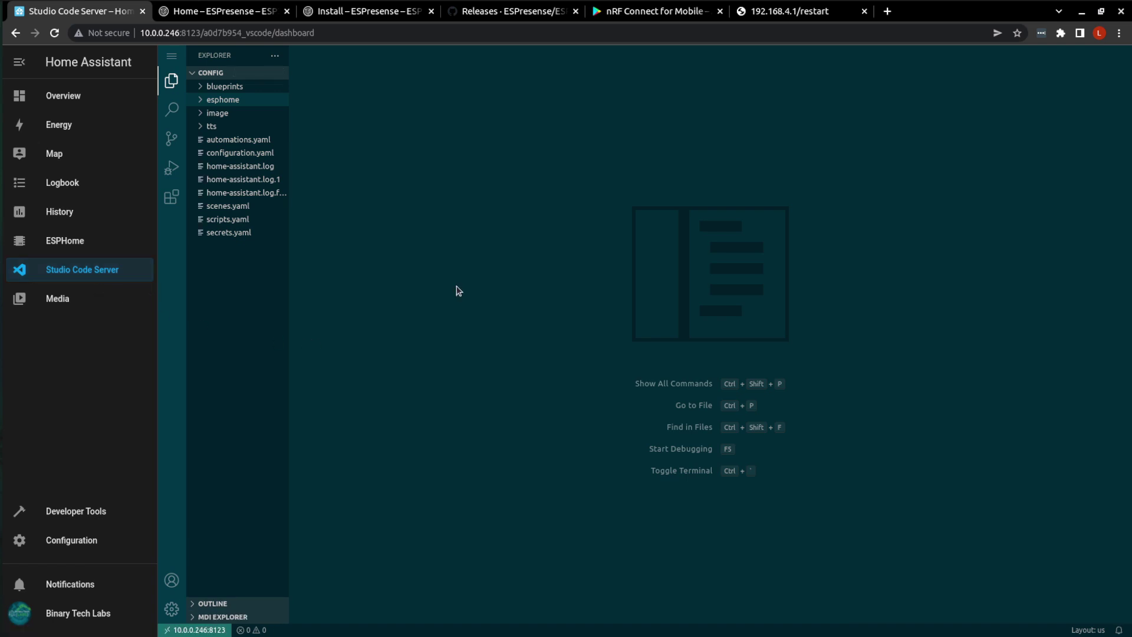
Step: Open configuration.yaml and paste the mqtt_room iBeacon sensor block below the scene include
{"action": "key", "text": "ctrl+plus"}
{"action": "key", "text": "ctrl+plus"}
{"action": "key", "text": "ctrl+plus"}
{"action": "left_click", "coordinate": [295, 208]}
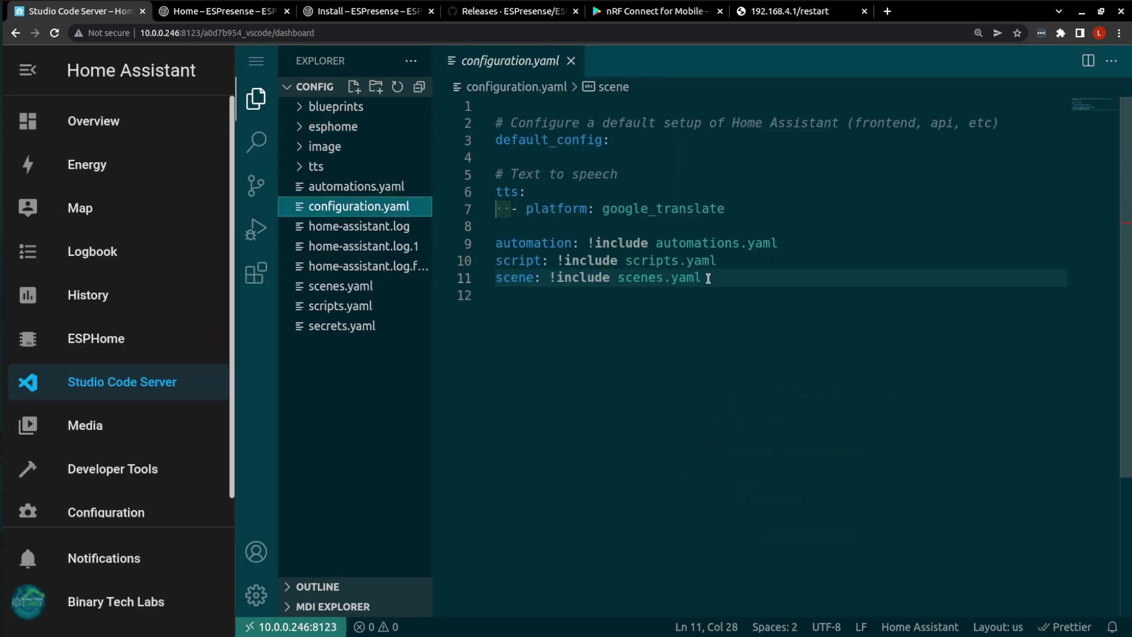
{"action": "left_click", "coordinate": [708, 278]}
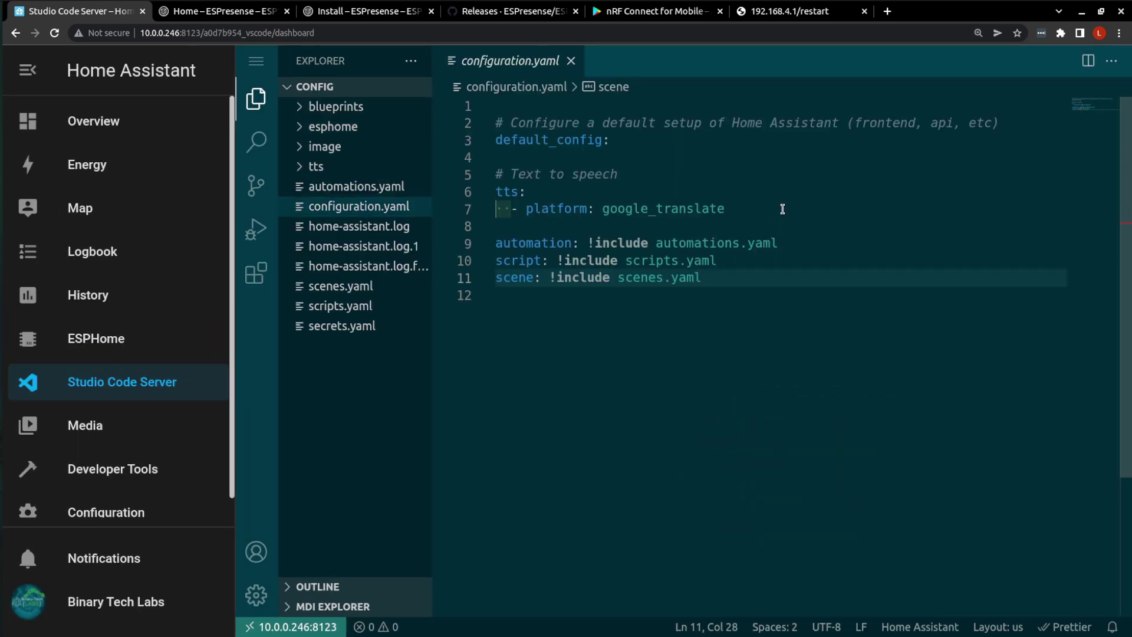
{"action": "key", "text": "Return"}
{"action": "key", "text": "Return"}
{"action": "key", "text": "ctrl+v"}
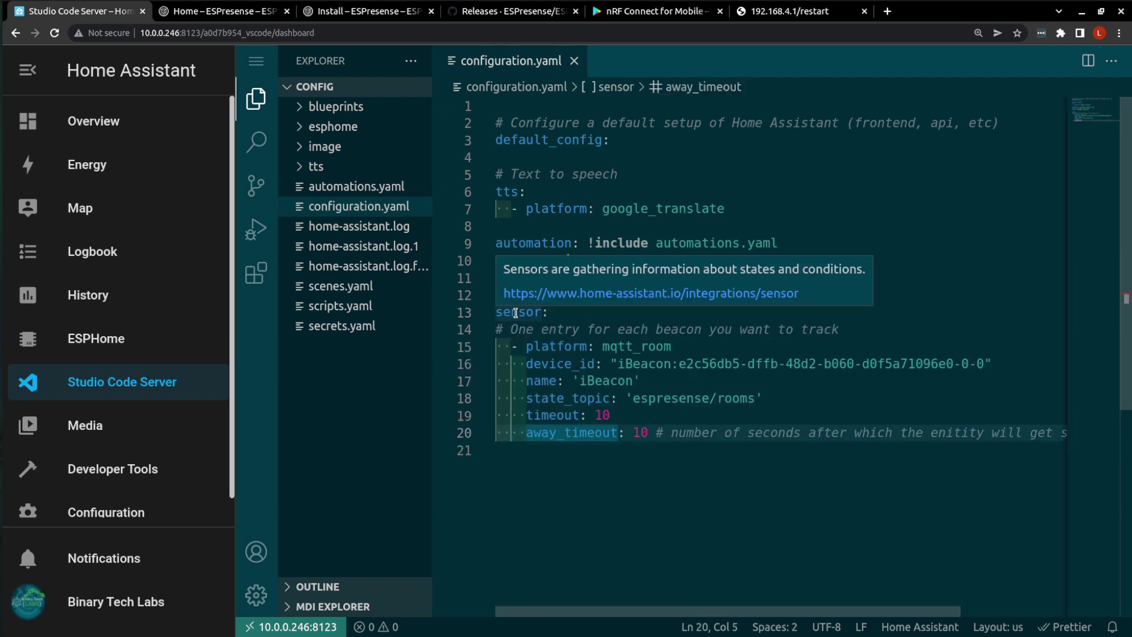
Step: Check the block's platform, device_id and espresense/rooms topic, copying the topic from MQTT Explorer
{"action": "mouse_move", "coordinate": [558, 347]}
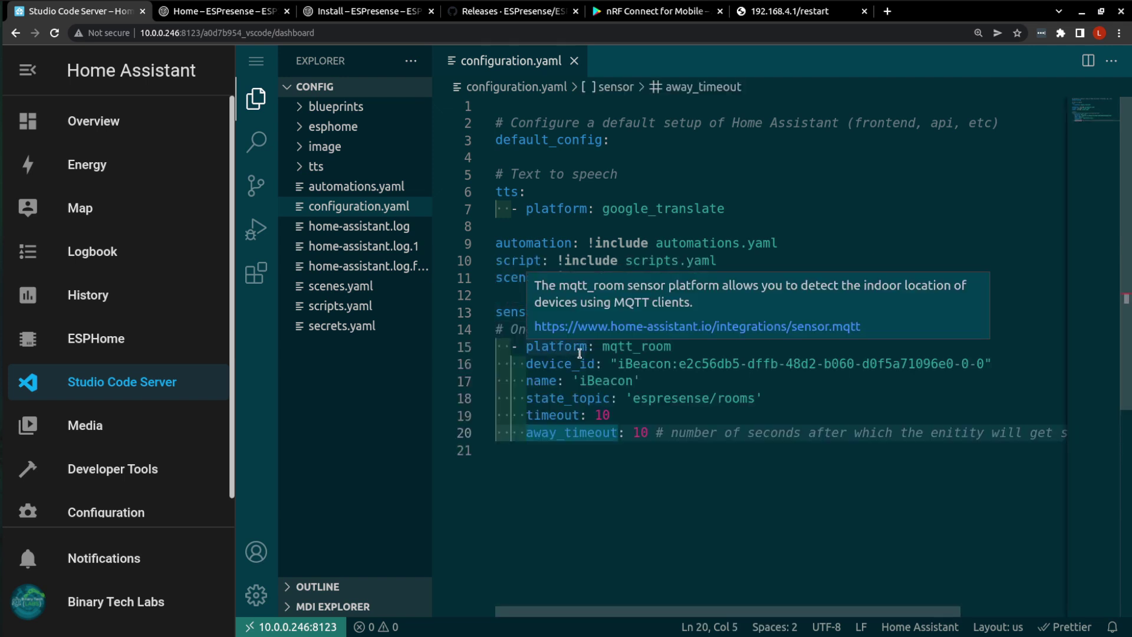
{"action": "left_click_drag", "start_coordinate": [672, 347], "coordinate": [602, 347]}
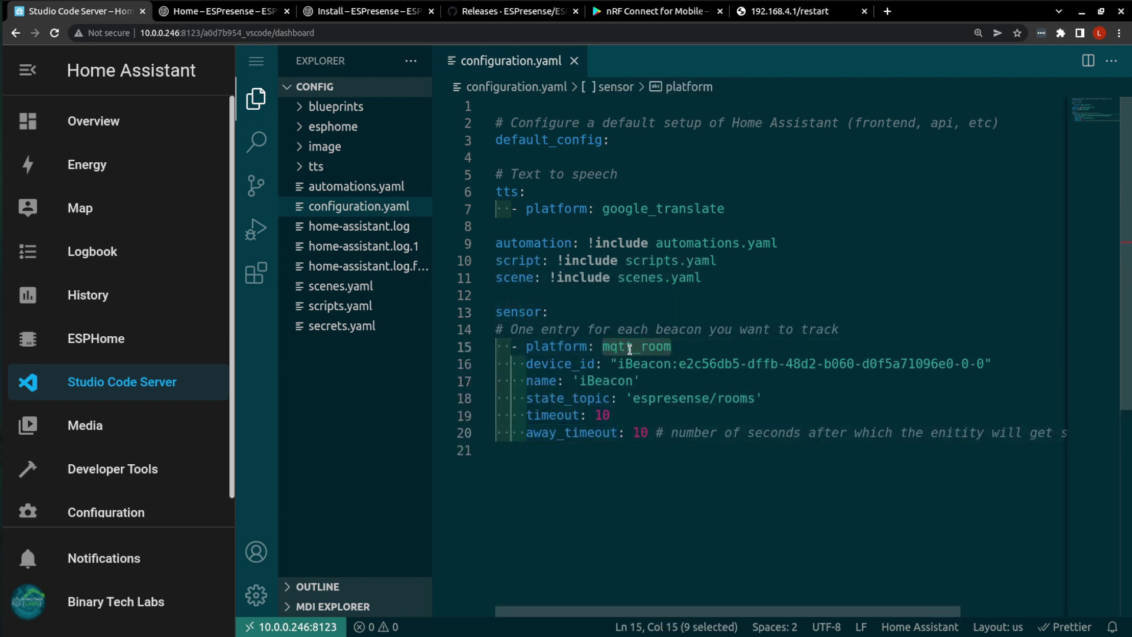
{"action": "left_click", "coordinate": [622, 364]}
{"action": "left_click_drag", "start_coordinate": [622, 364], "coordinate": [982, 364]}
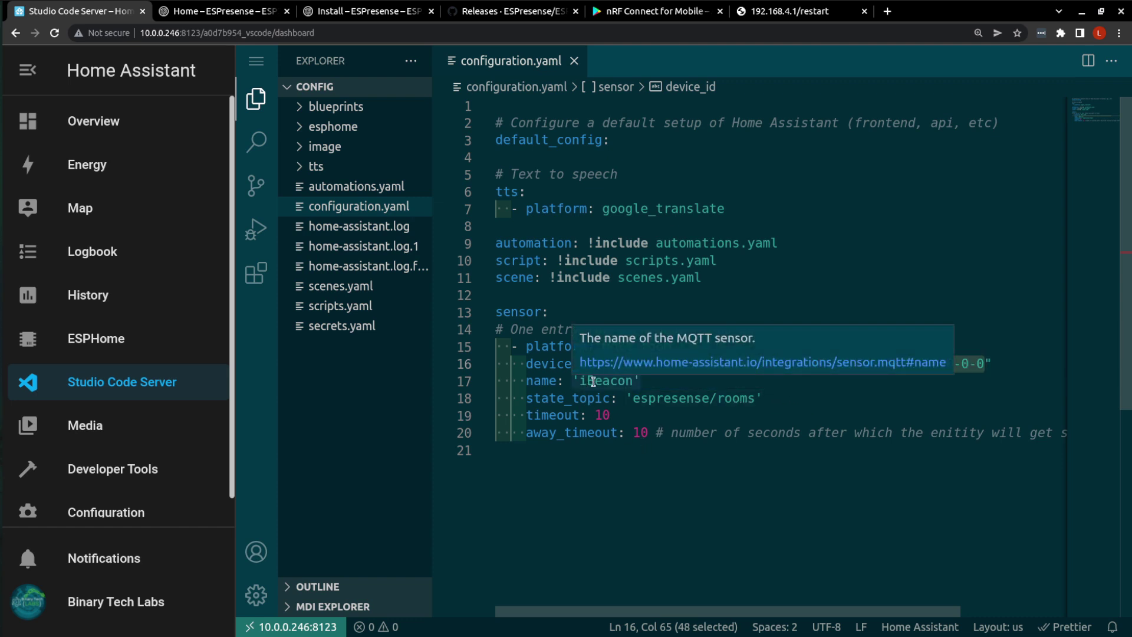
{"action": "double_click", "coordinate": [632, 399]}
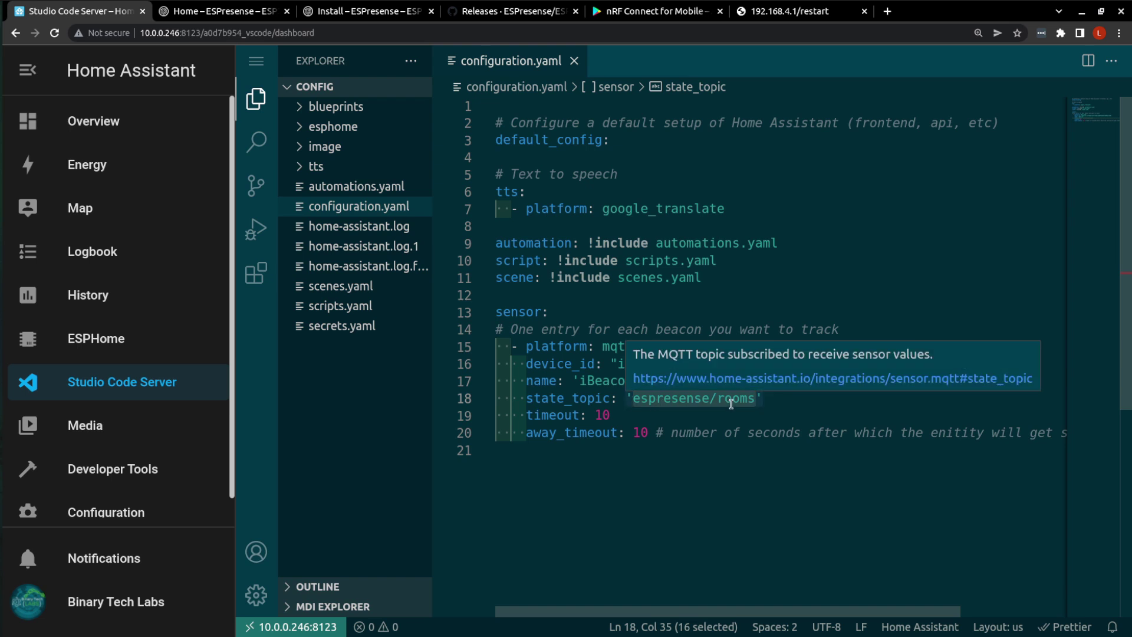
{"action": "left_click", "coordinate": [716, 451]}
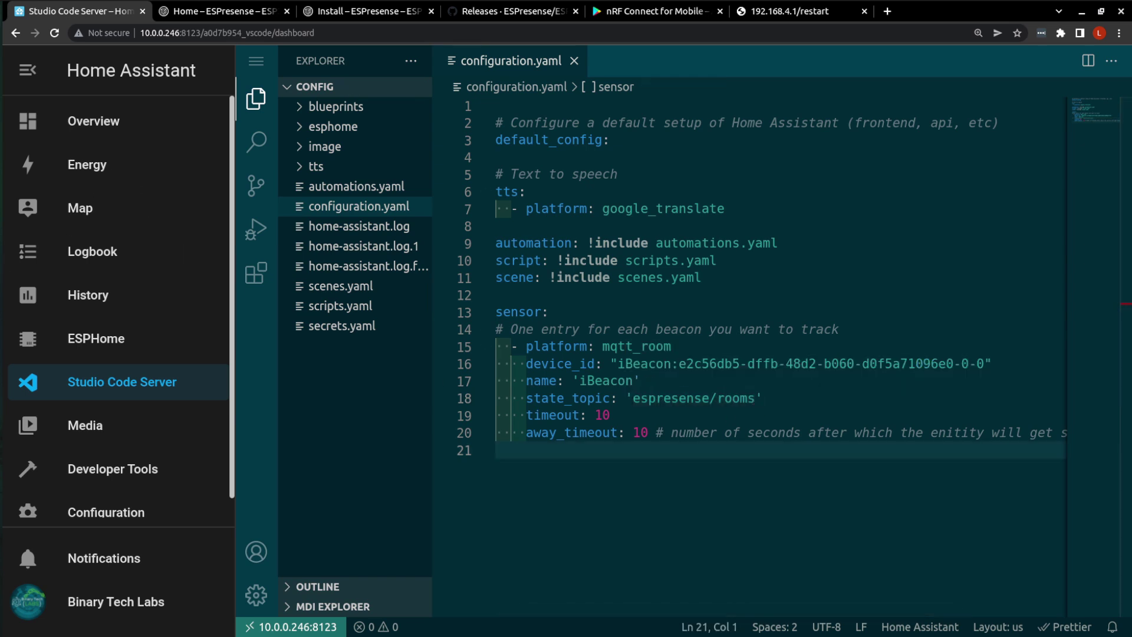
{"action": "left_click", "coordinate": [3, 322]}
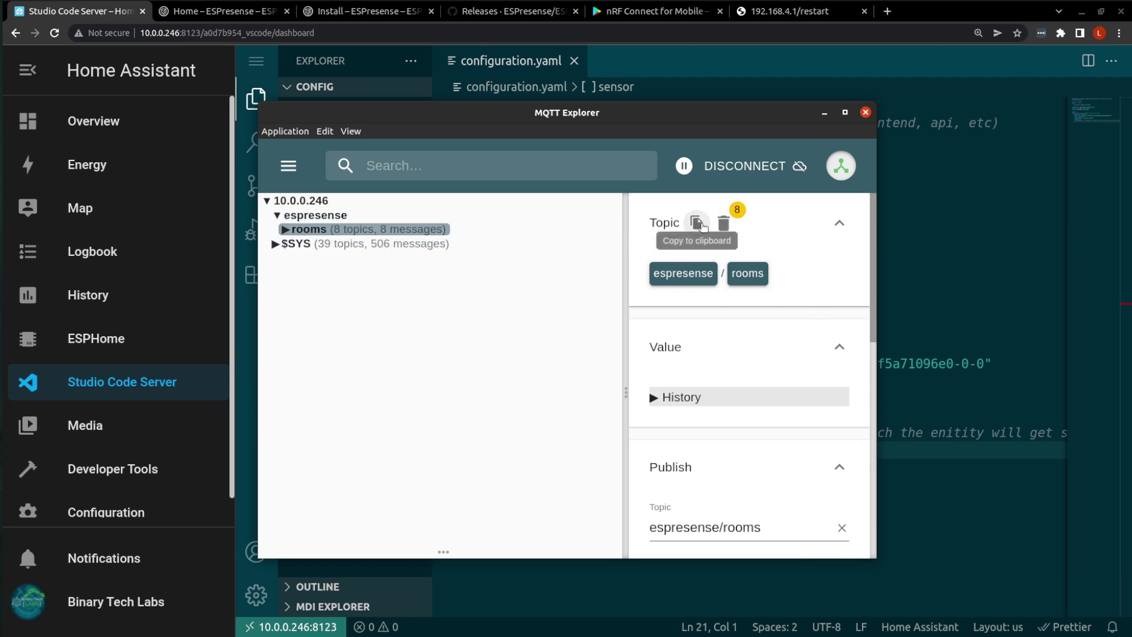
{"action": "left_click", "coordinate": [698, 224]}
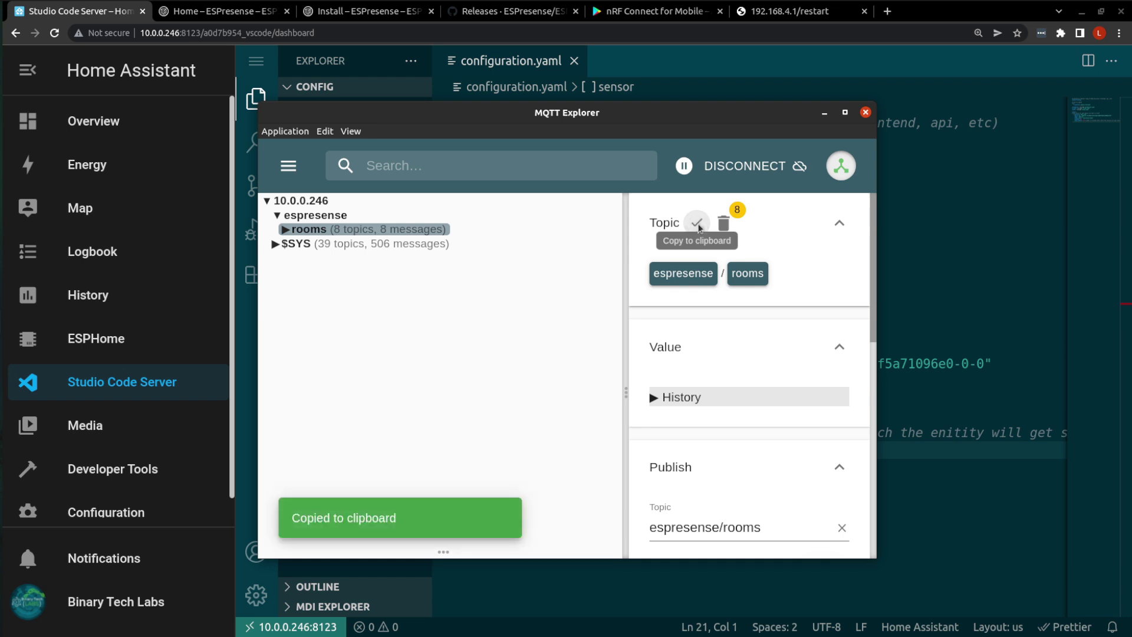
{"action": "left_click", "coordinate": [919, 514]}
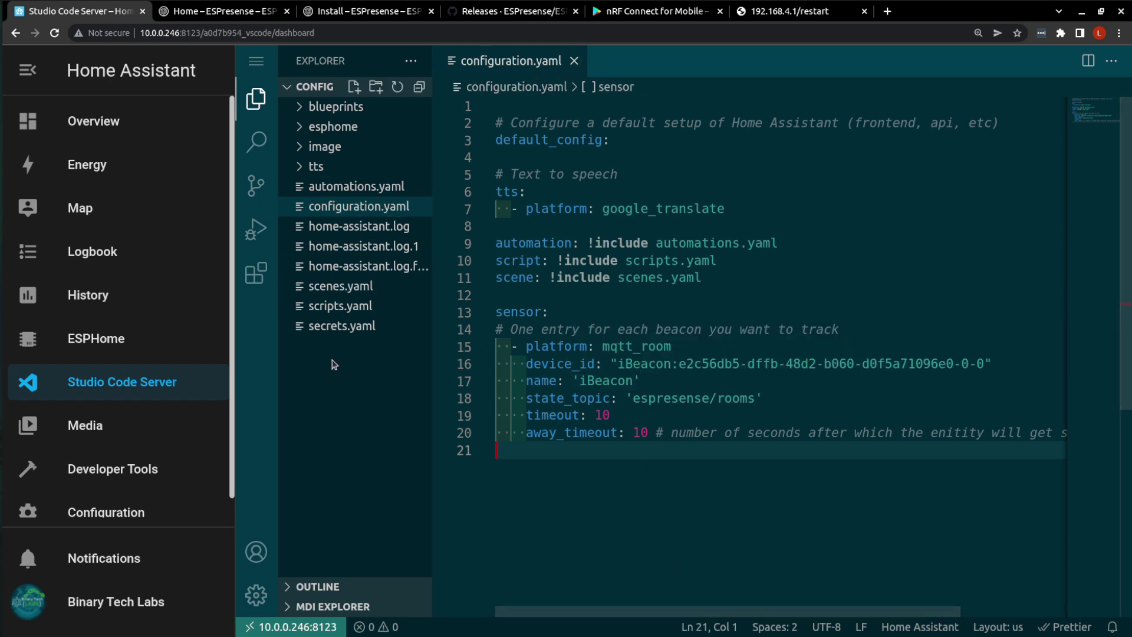
Step: Close configuration.yaml and validate the Home Assistant configuration under Server Controls
{"action": "left_click", "coordinate": [574, 61]}
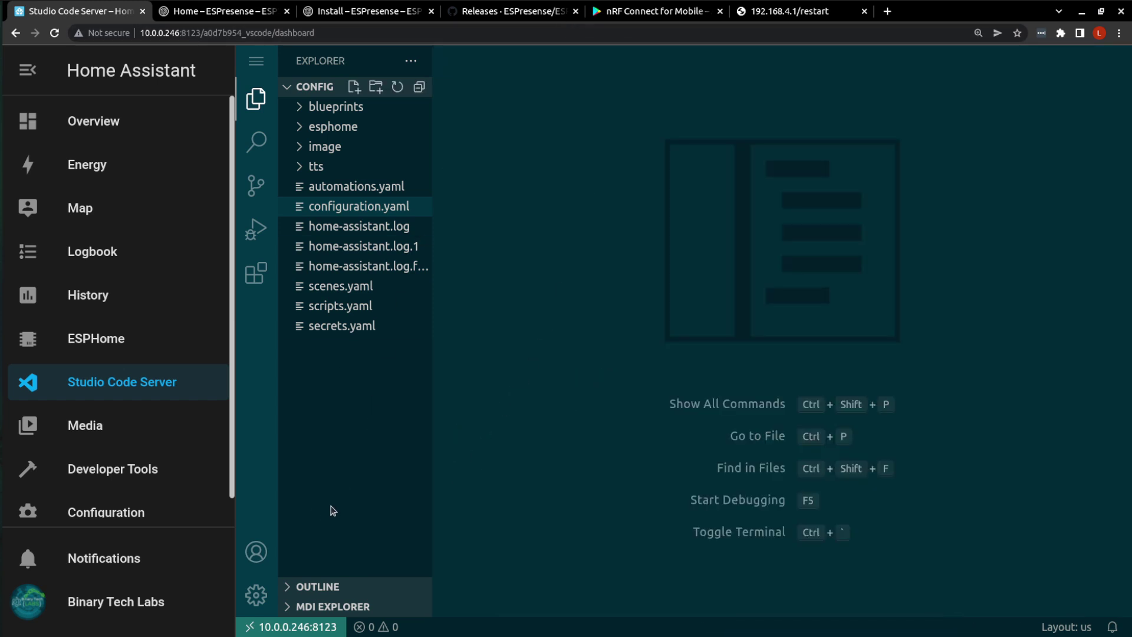
{"action": "left_click", "coordinate": [98, 514]}
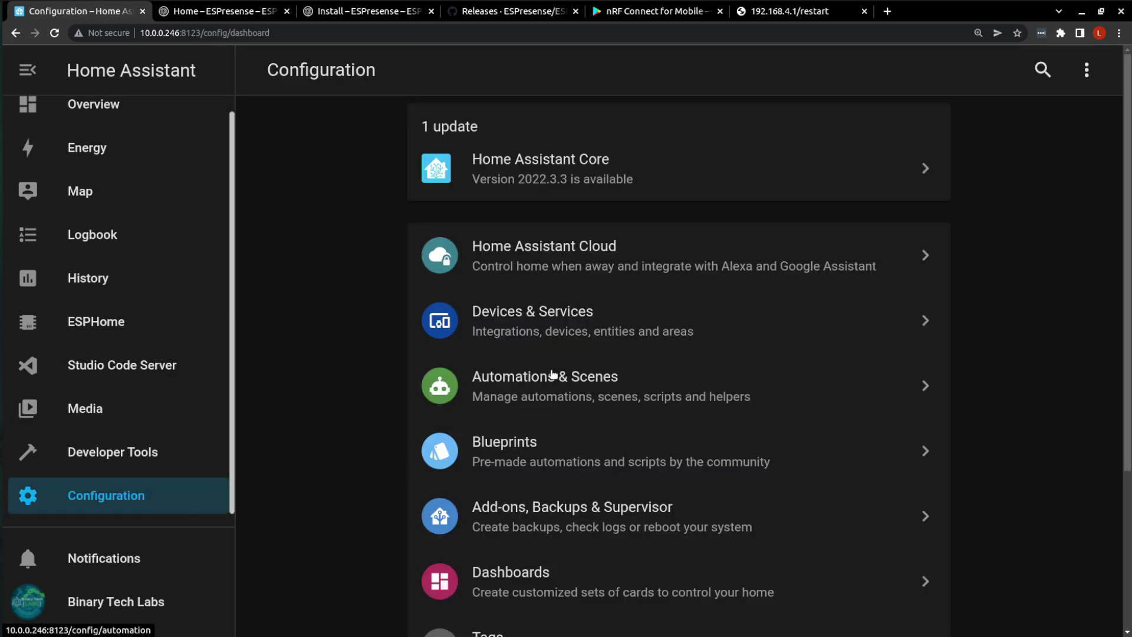
{"action": "scroll", "coordinate": [517, 390], "scroll_direction": "down", "scroll_amount": 4}
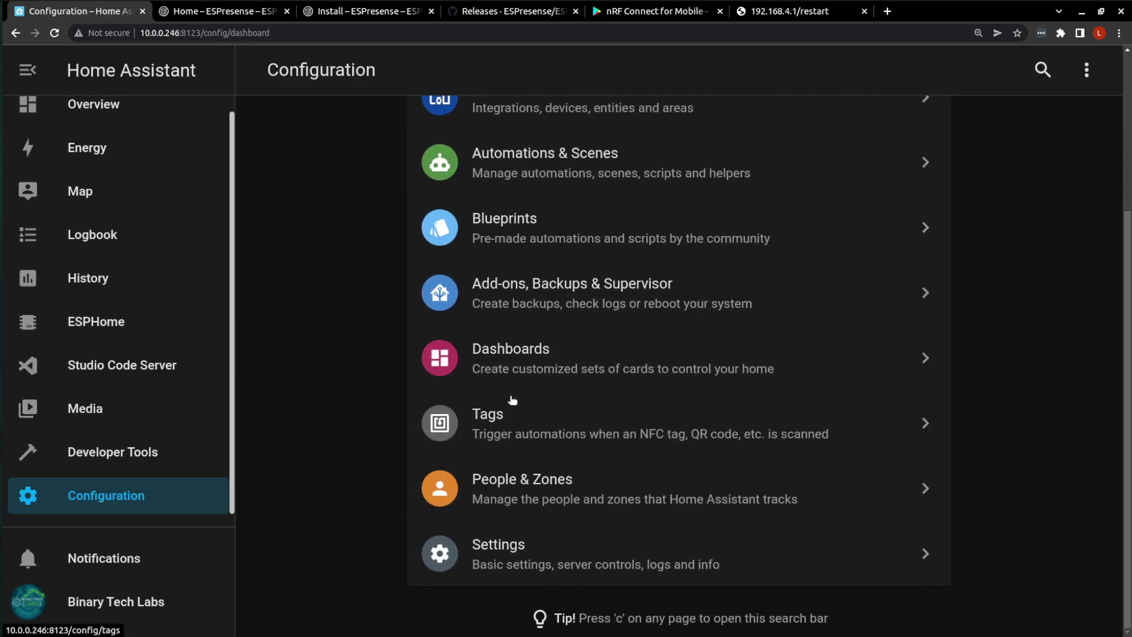
{"action": "left_click", "coordinate": [514, 568]}
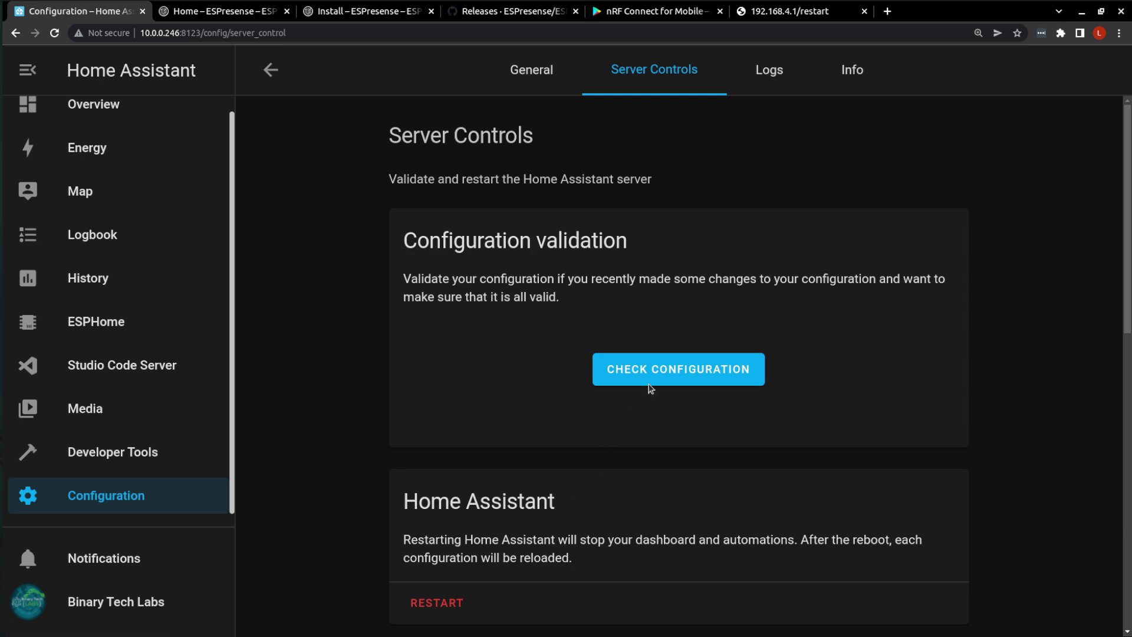
{"action": "left_click", "coordinate": [650, 383]}
Step: Restart Home Assistant and confirm the restart
{"action": "scroll", "coordinate": [495, 413], "scroll_direction": "down", "scroll_amount": 3}
{"action": "left_click", "coordinate": [422, 477]}
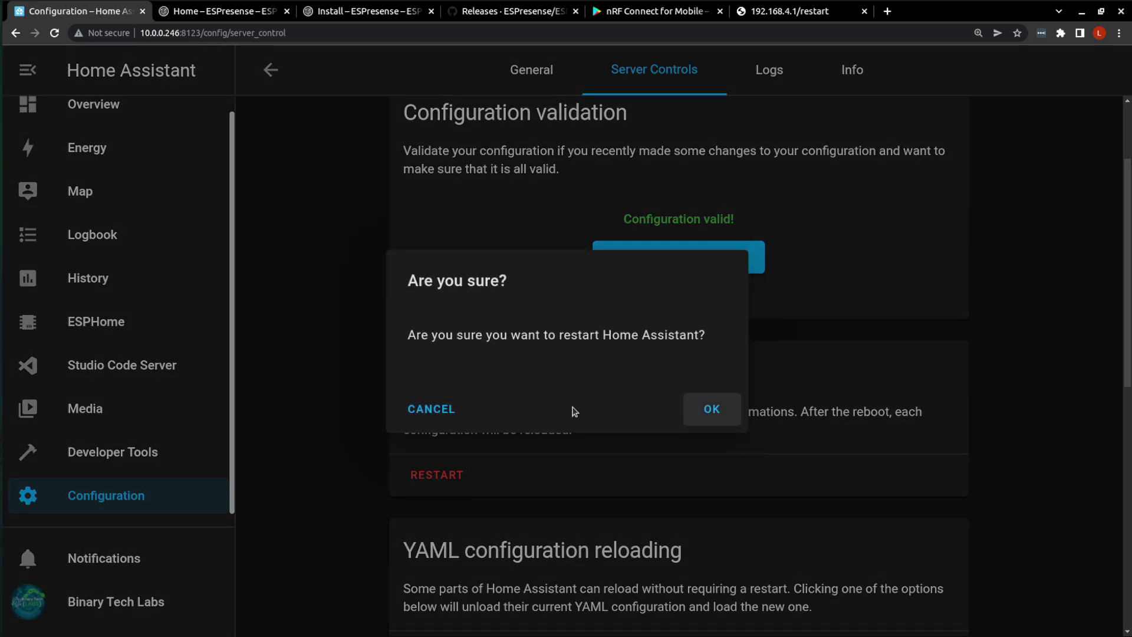
{"action": "left_click", "coordinate": [706, 408]}
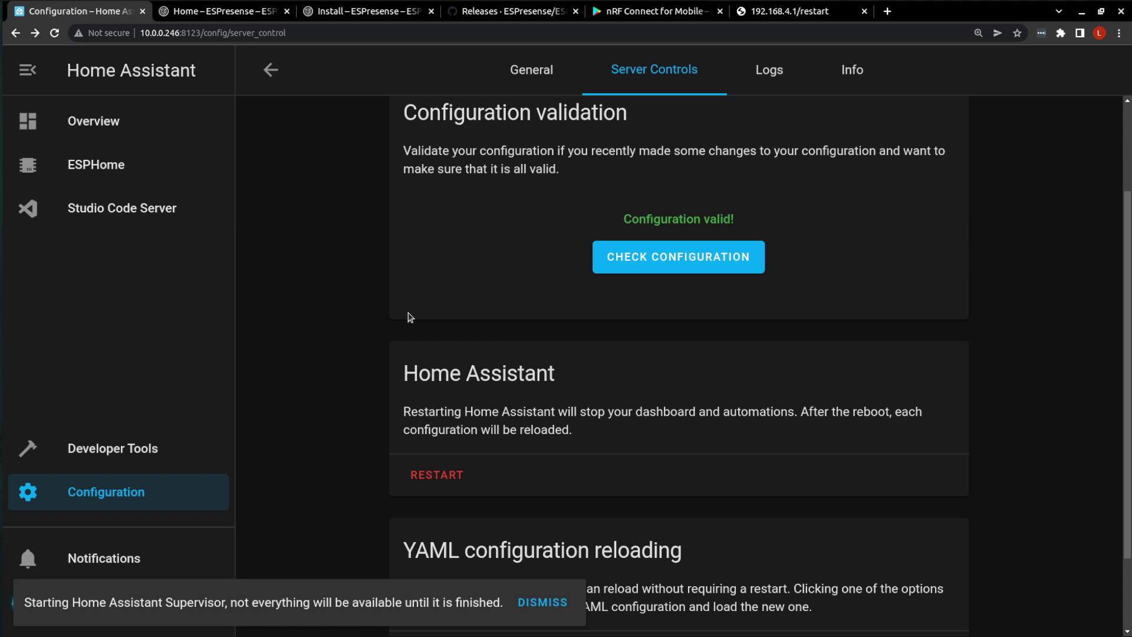
Step: Open the newly discovered MQTT integration from the notifications and begin its setup
{"action": "left_click", "coordinate": [118, 557]}
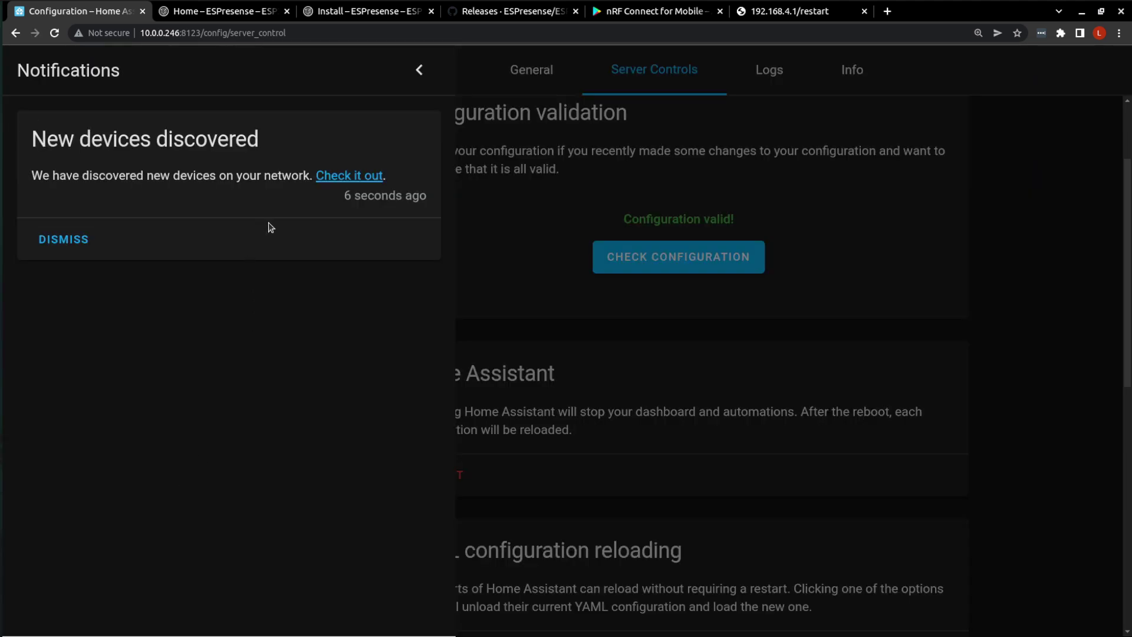
{"action": "left_click", "coordinate": [330, 176]}
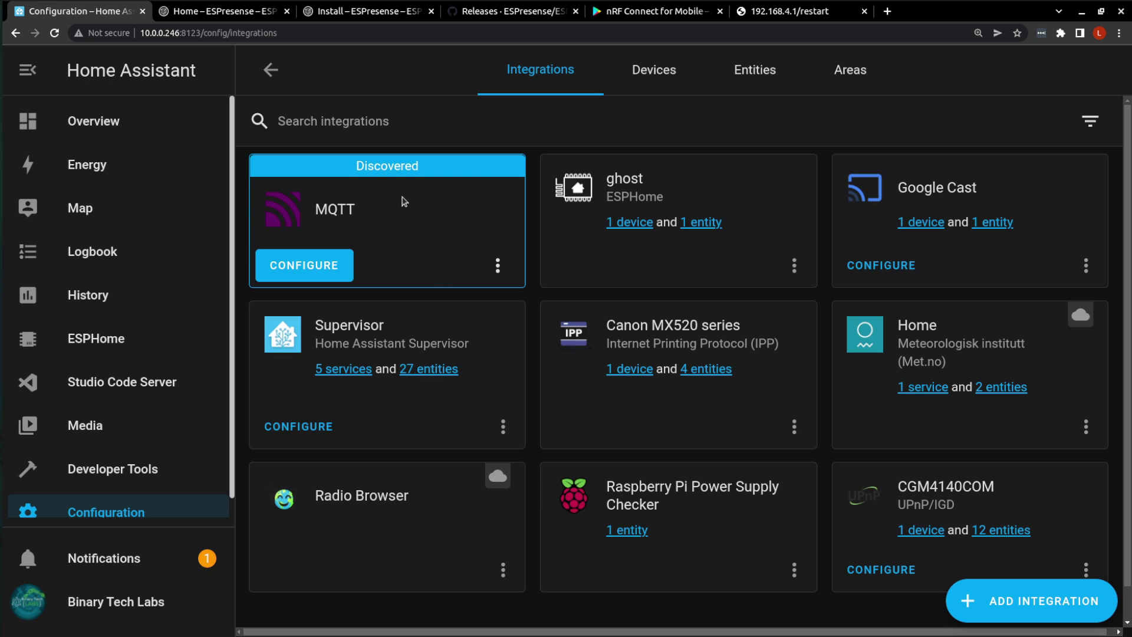
{"action": "left_click", "coordinate": [307, 268]}
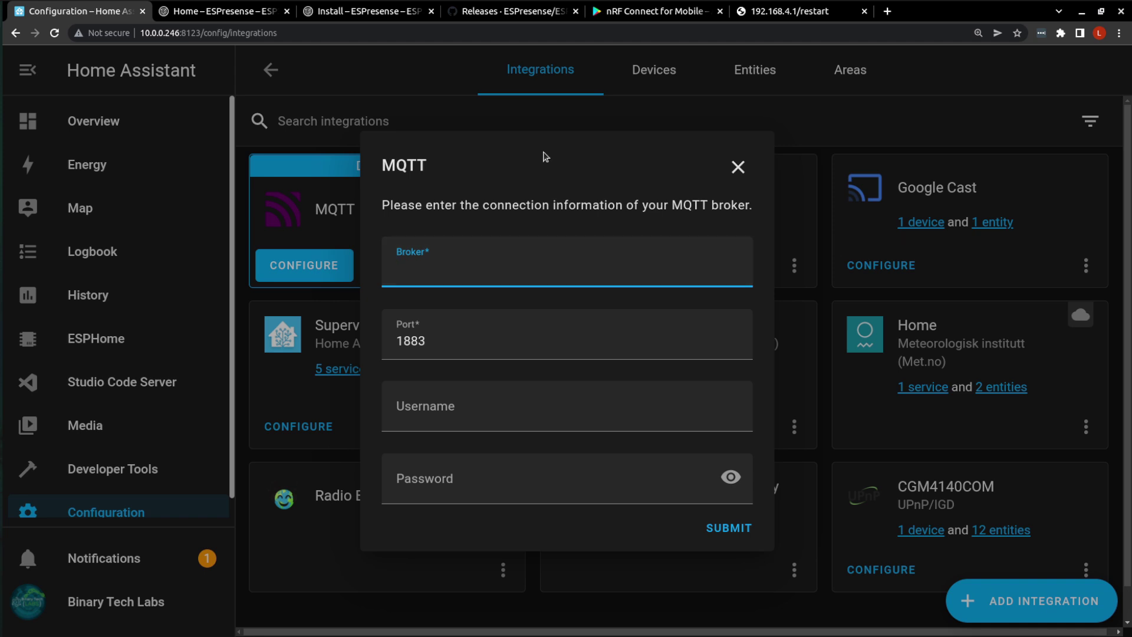
Step: Connect MQTT to broker 10.0.0.246, port 1883, with username and password, then finish
{"action": "type", "text": "10.0.0."}
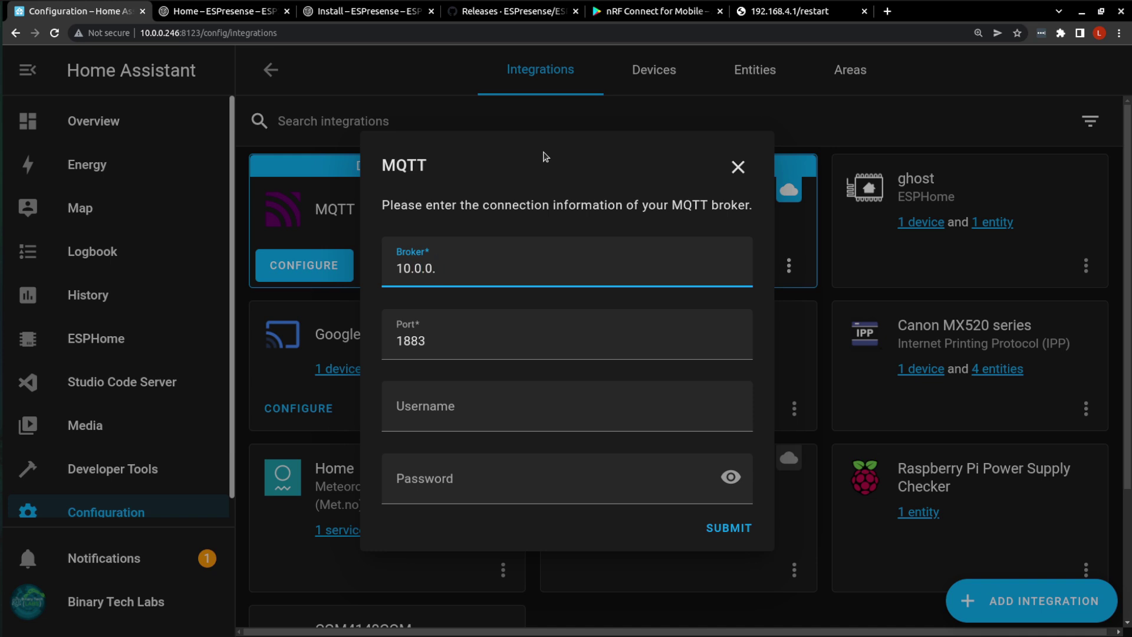
{"action": "type", "text": "246"}
{"action": "left_click", "coordinate": [419, 405]}
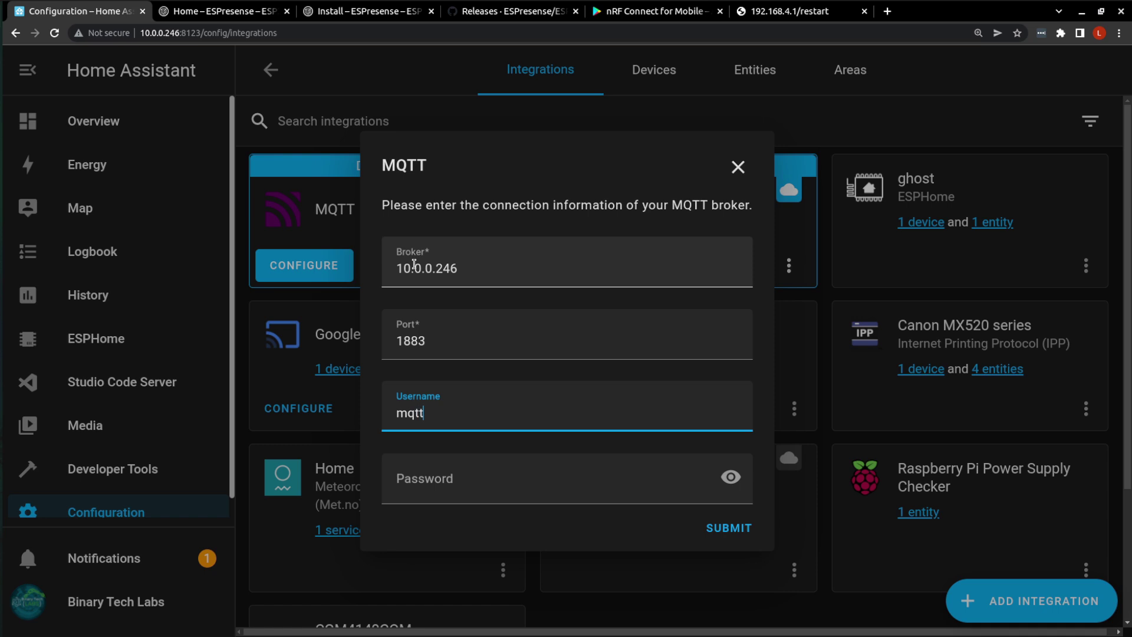
{"action": "key", "text": "Tab"}
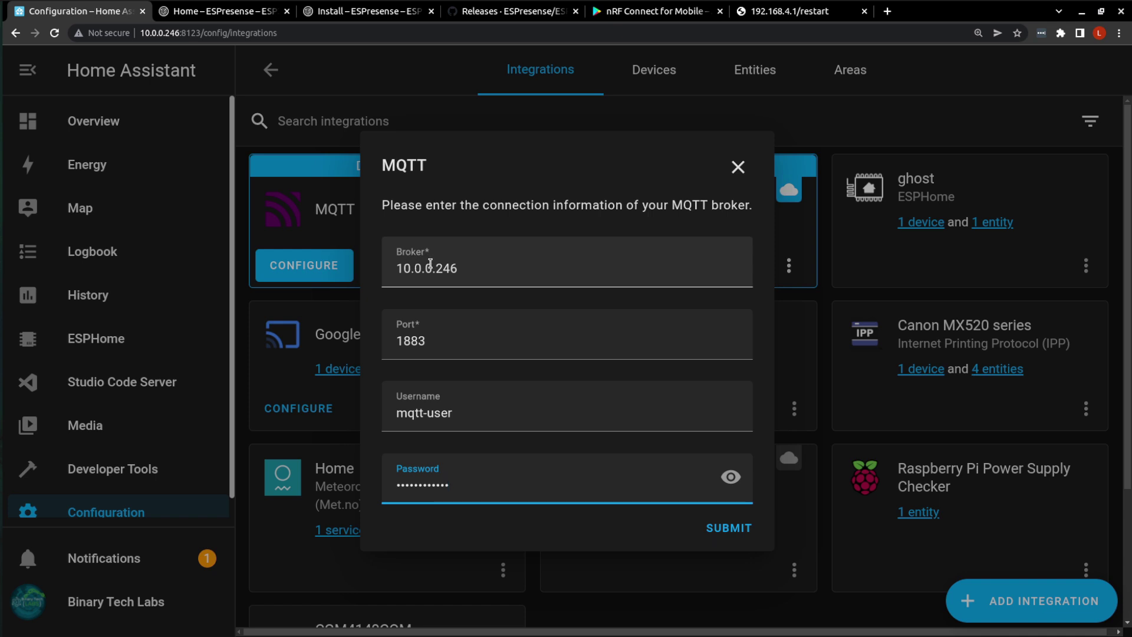
{"action": "left_click", "coordinate": [741, 531]}
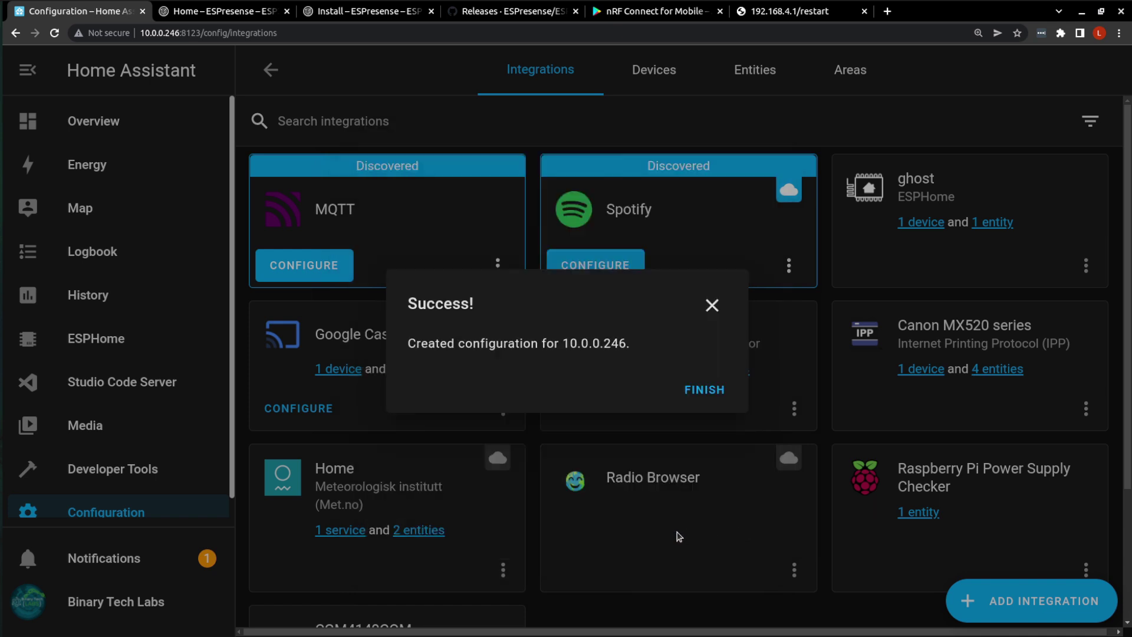
{"action": "left_click", "coordinate": [705, 389]}
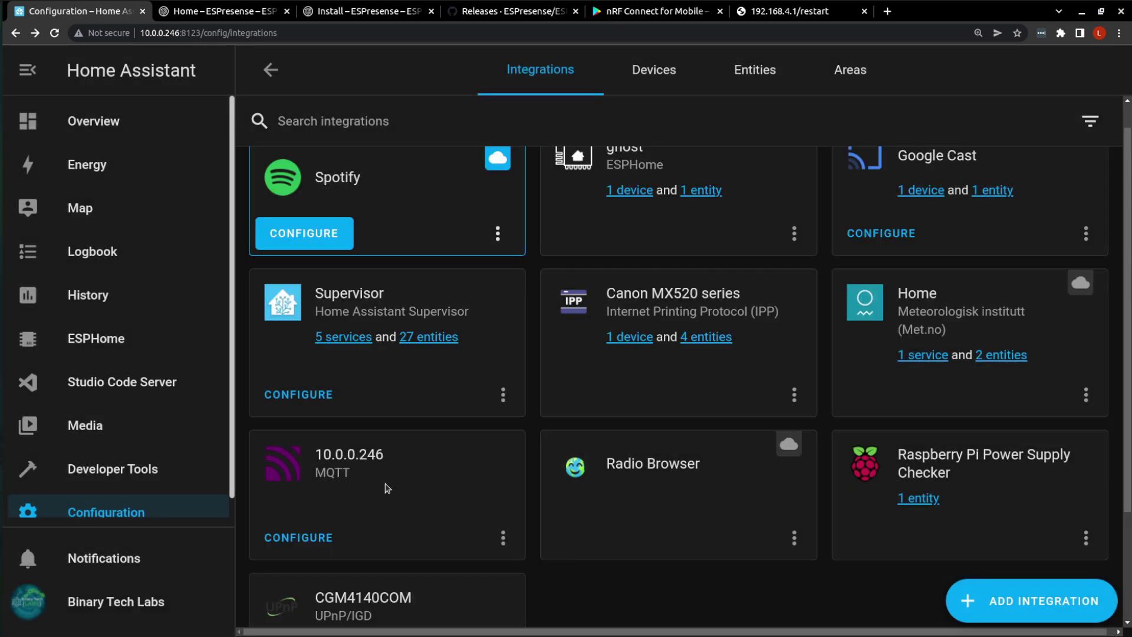
Step: Validate the Home Assistant configuration again under Server Controls
{"action": "scroll", "coordinate": [145, 474], "scroll_direction": "down", "scroll_amount": 1}
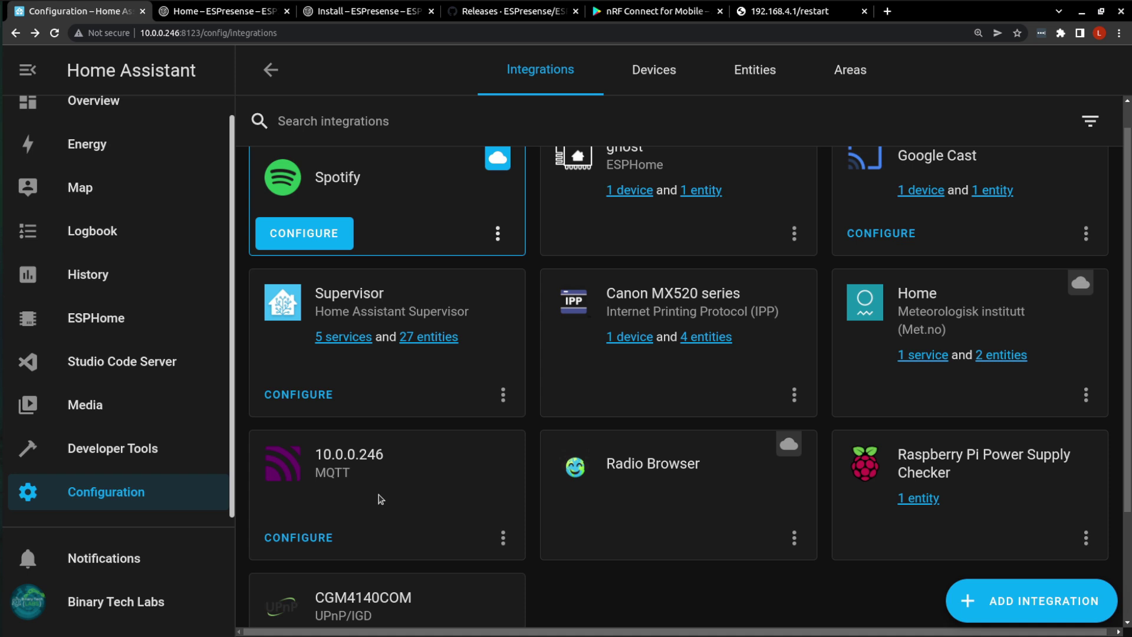
{"action": "left_click", "coordinate": [121, 497]}
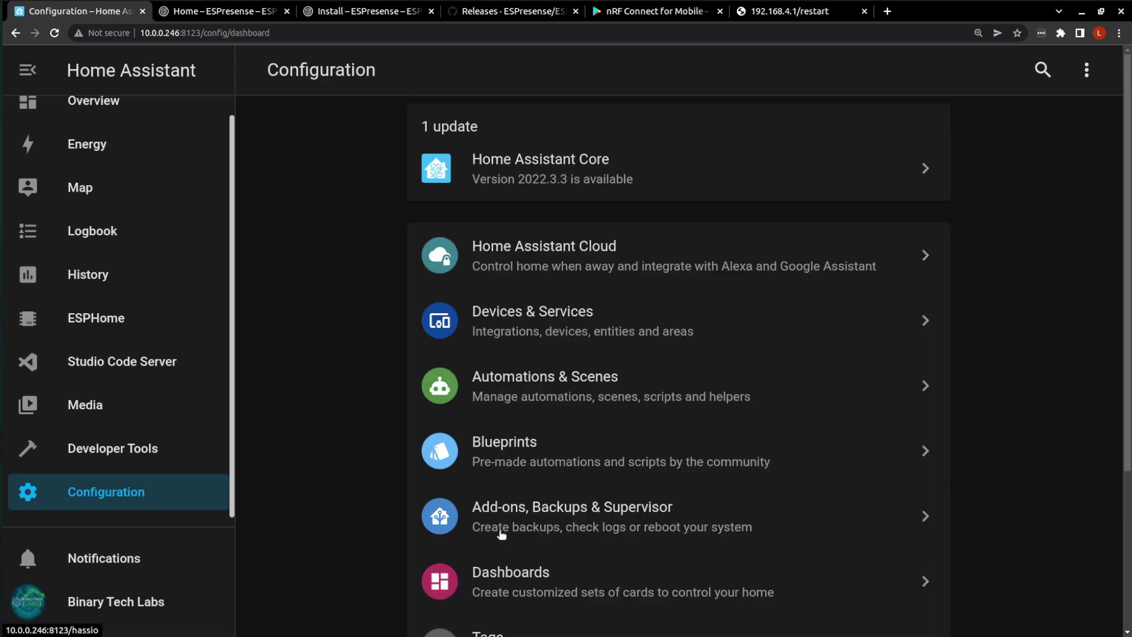
{"action": "scroll", "coordinate": [500, 533], "scroll_direction": "down", "scroll_amount": 2}
{"action": "scroll", "coordinate": [501, 533], "scroll_direction": "down", "scroll_amount": 2}
{"action": "left_click", "coordinate": [513, 554]}
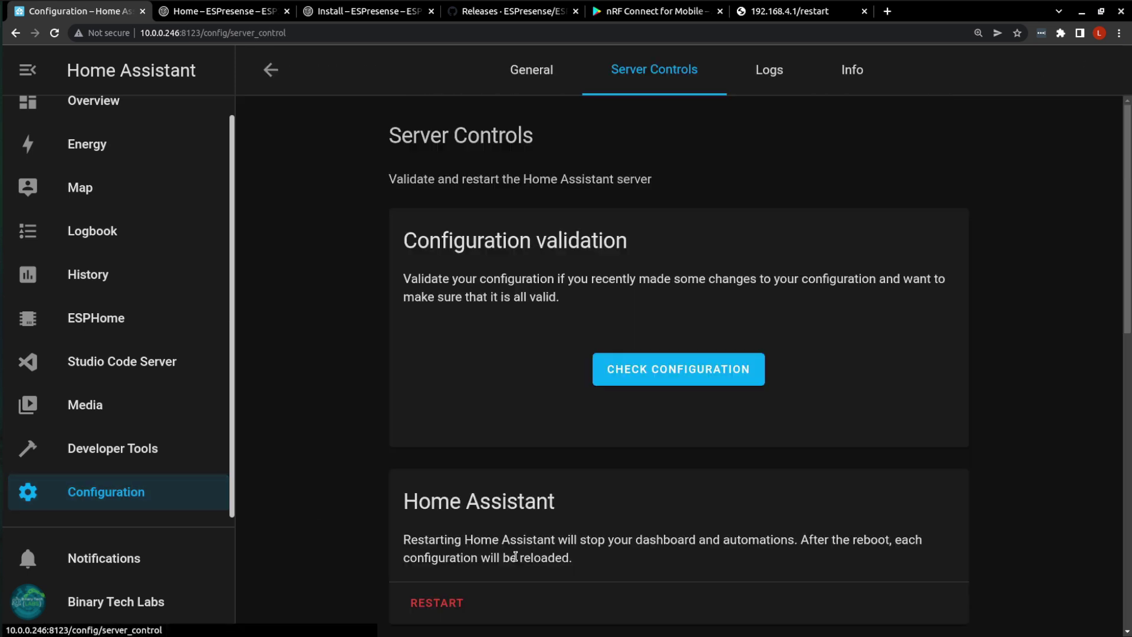
{"action": "left_click", "coordinate": [636, 370]}
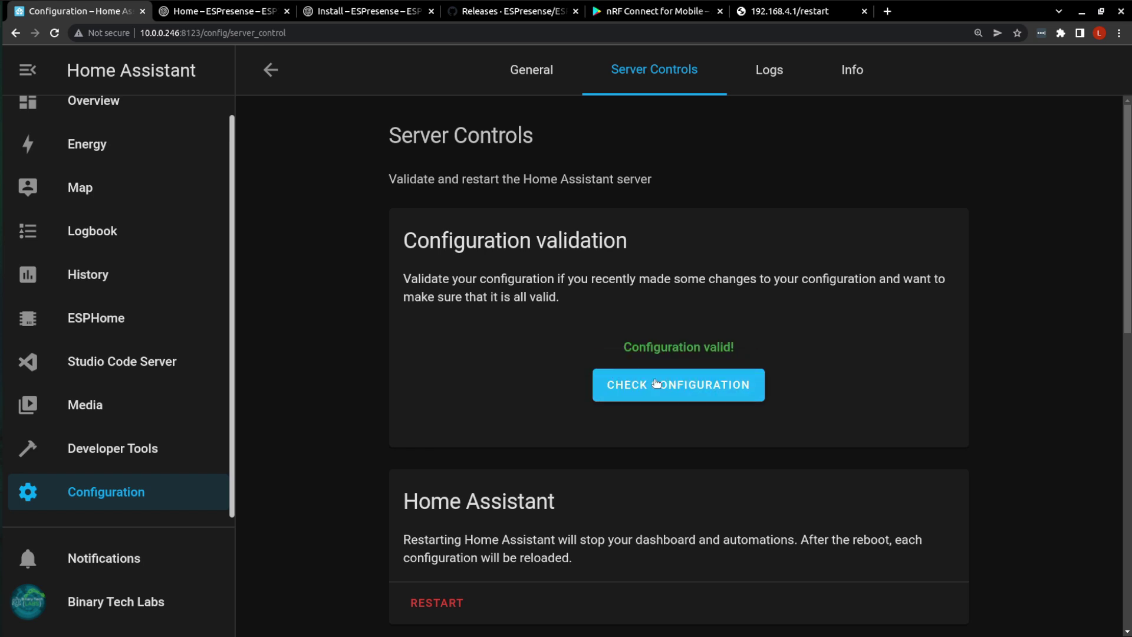
Step: Restart Home Assistant and open the new-devices-discovered notification
{"action": "scroll", "coordinate": [447, 466], "scroll_direction": "down", "scroll_amount": 2}
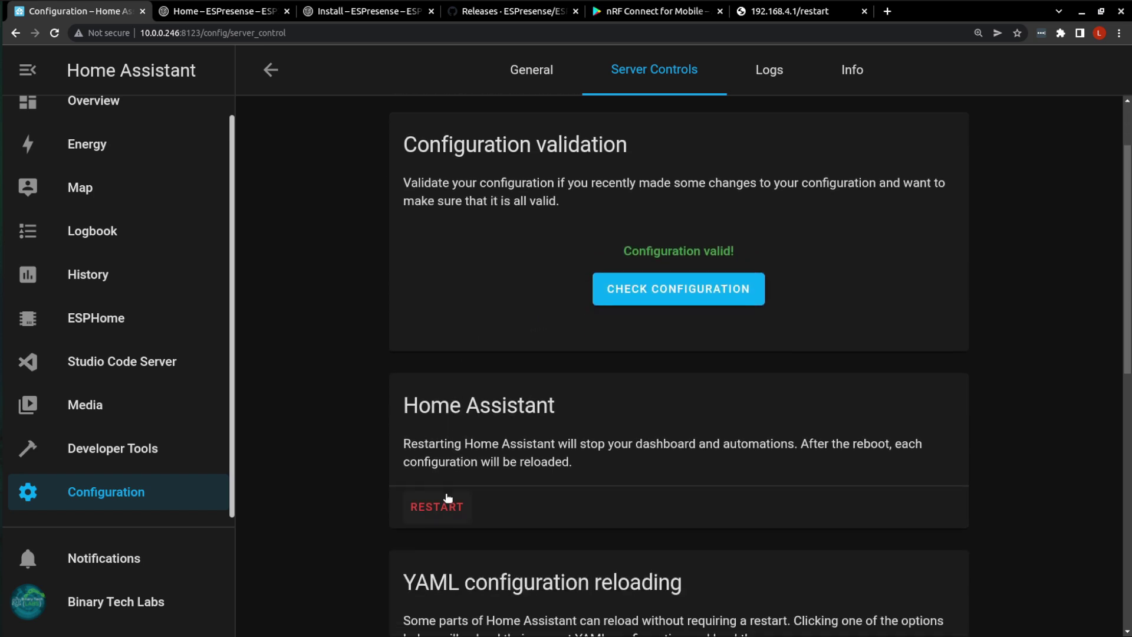
{"action": "left_click", "coordinate": [447, 501]}
{"action": "left_click", "coordinate": [721, 404]}
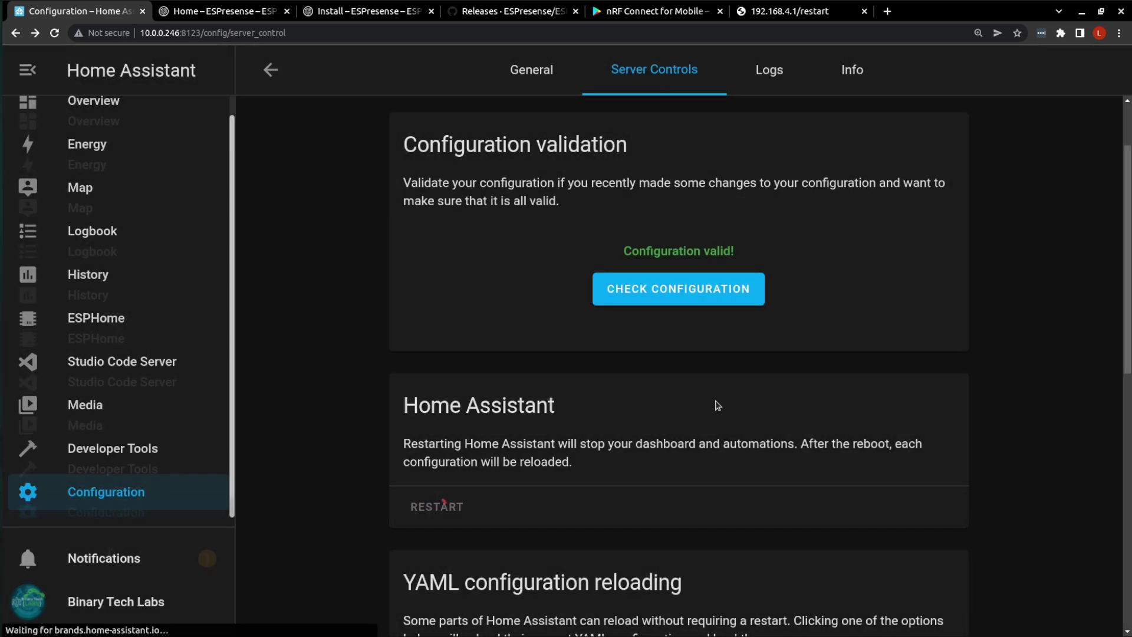
{"action": "left_click", "coordinate": [104, 558]}
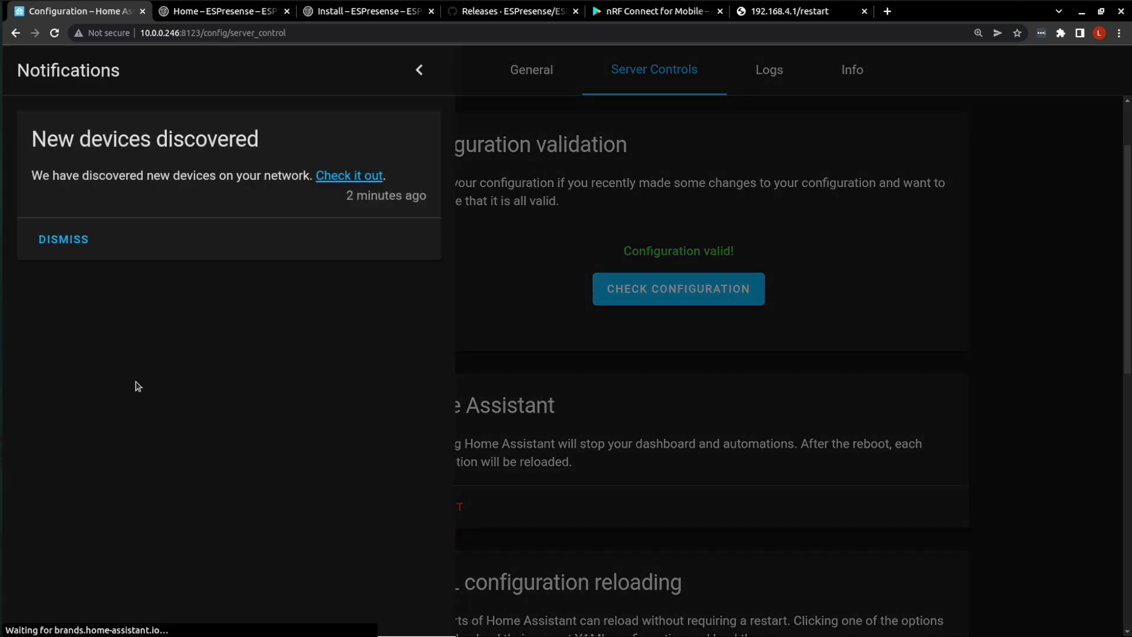
Step: Open the ESPresense device page and toggle Active Scan and Status LED, leaving the LED off
{"action": "left_click", "coordinate": [360, 180]}
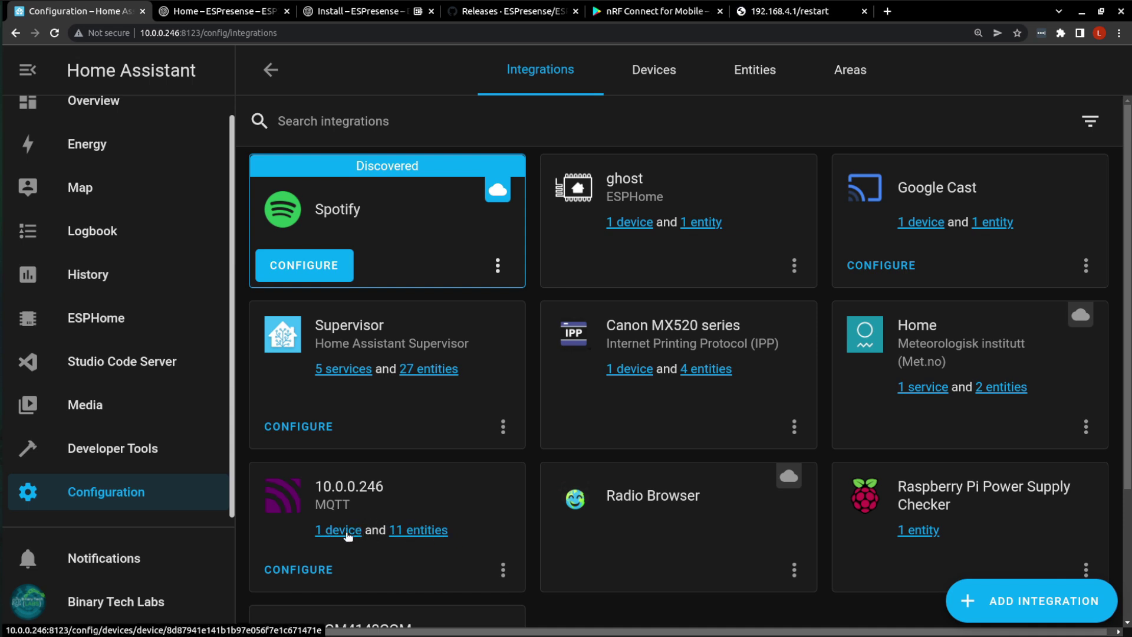
{"action": "left_click", "coordinate": [341, 531]}
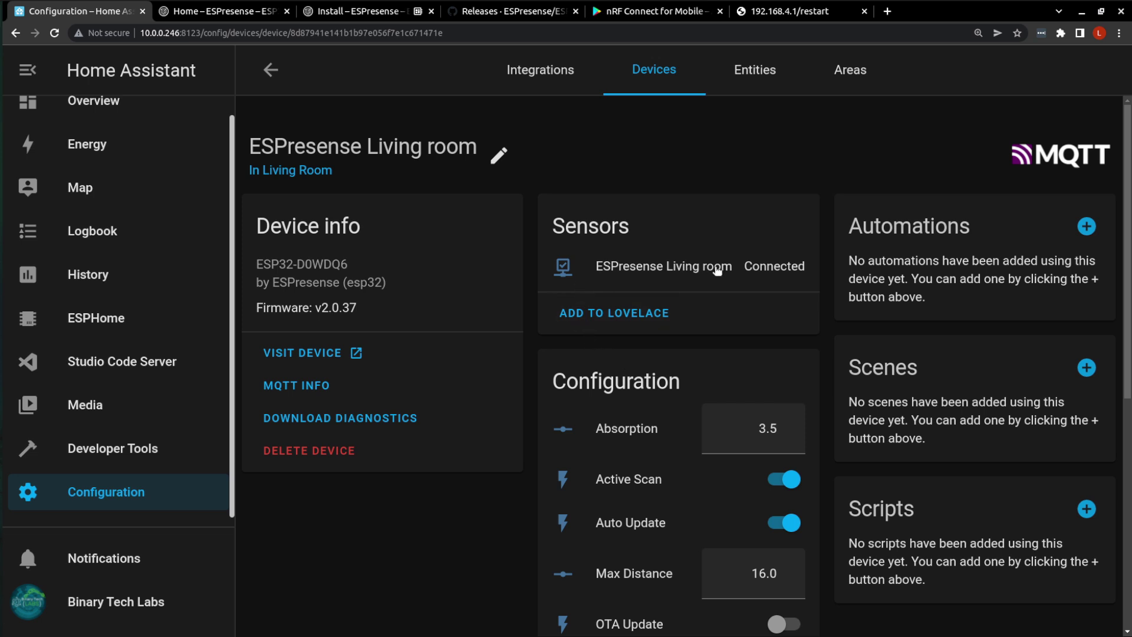
{"action": "scroll", "coordinate": [713, 283], "scroll_direction": "down", "scroll_amount": 2}
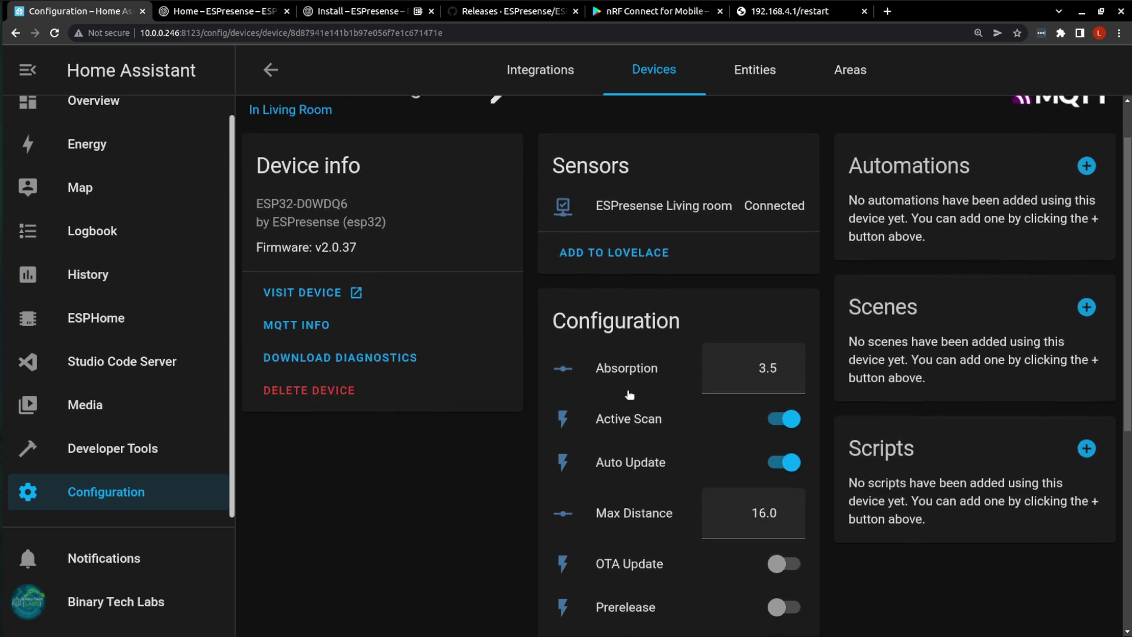
{"action": "scroll", "coordinate": [626, 393], "scroll_direction": "down", "scroll_amount": 1}
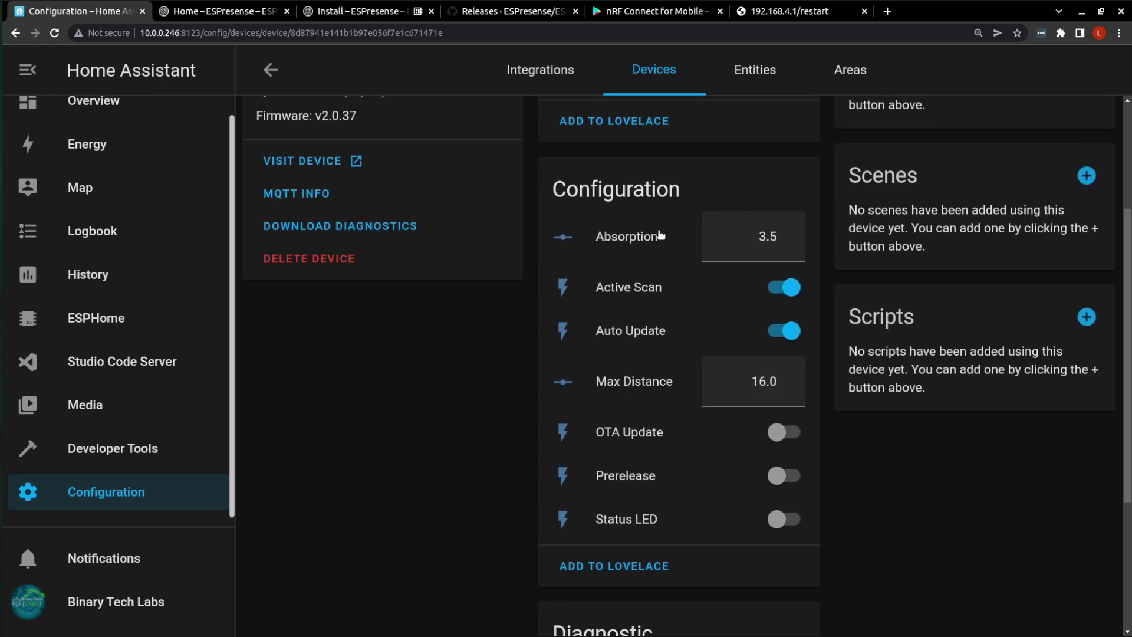
{"action": "left_click", "coordinate": [786, 297]}
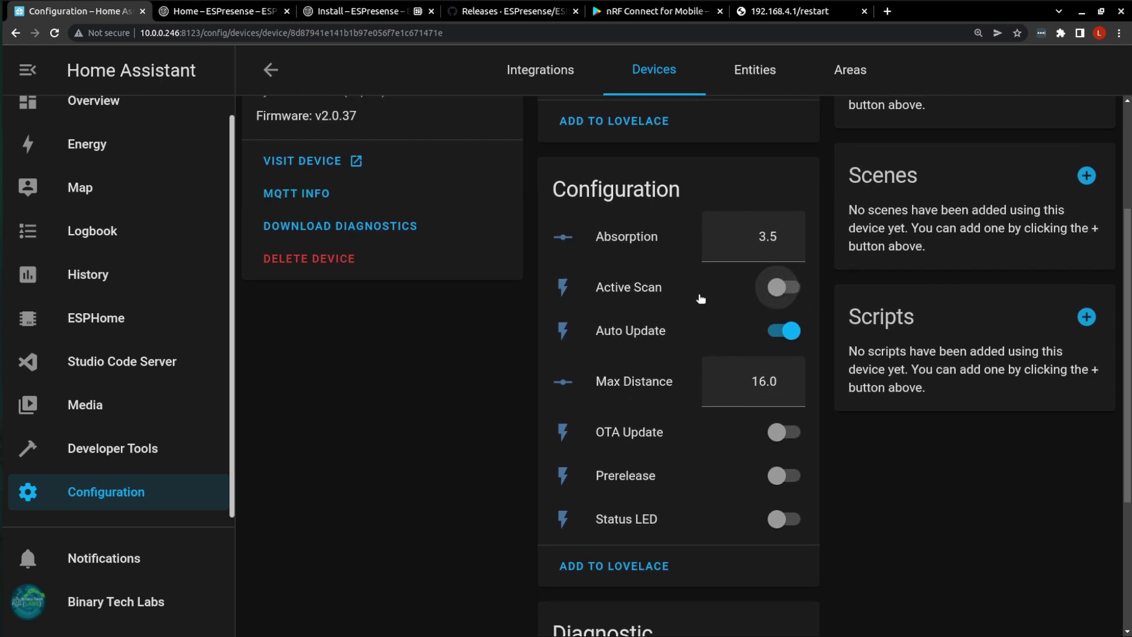
{"action": "left_click", "coordinate": [782, 293]}
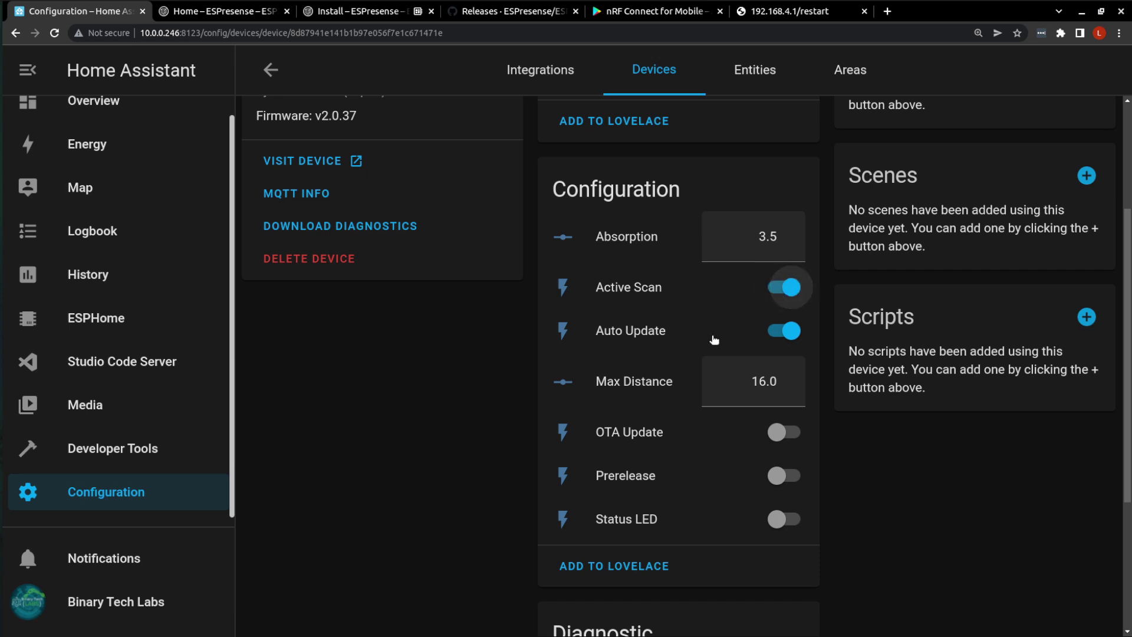
{"action": "left_click", "coordinate": [772, 523]}
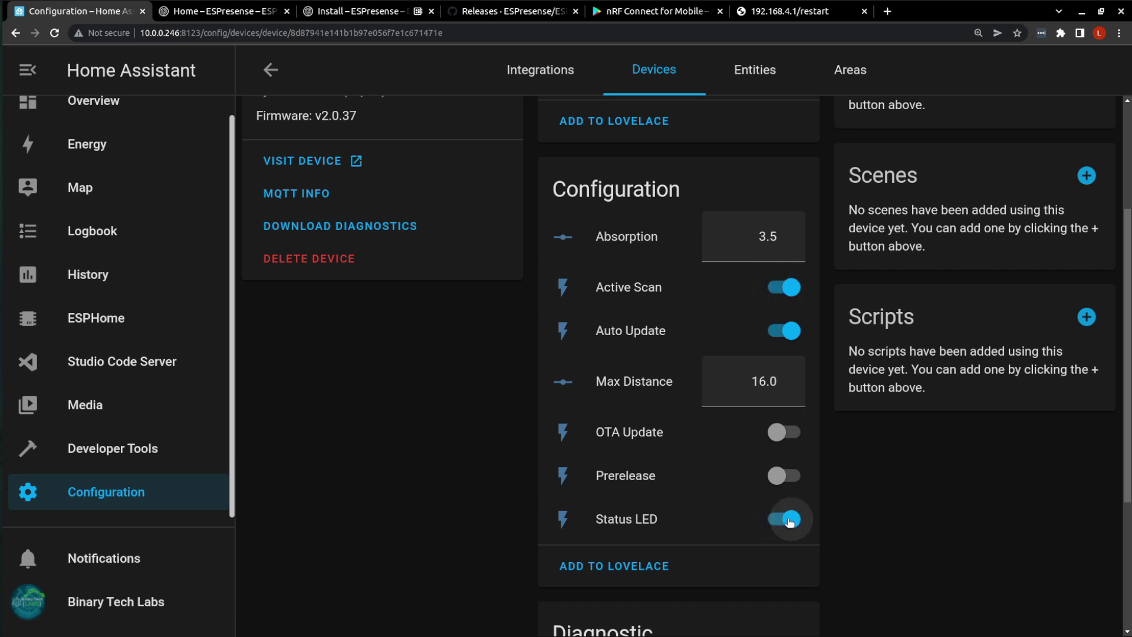
{"action": "left_click", "coordinate": [790, 521]}
Step: Lower the device's Max Distance from 16.0 to 4
{"action": "left_click", "coordinate": [738, 384]}
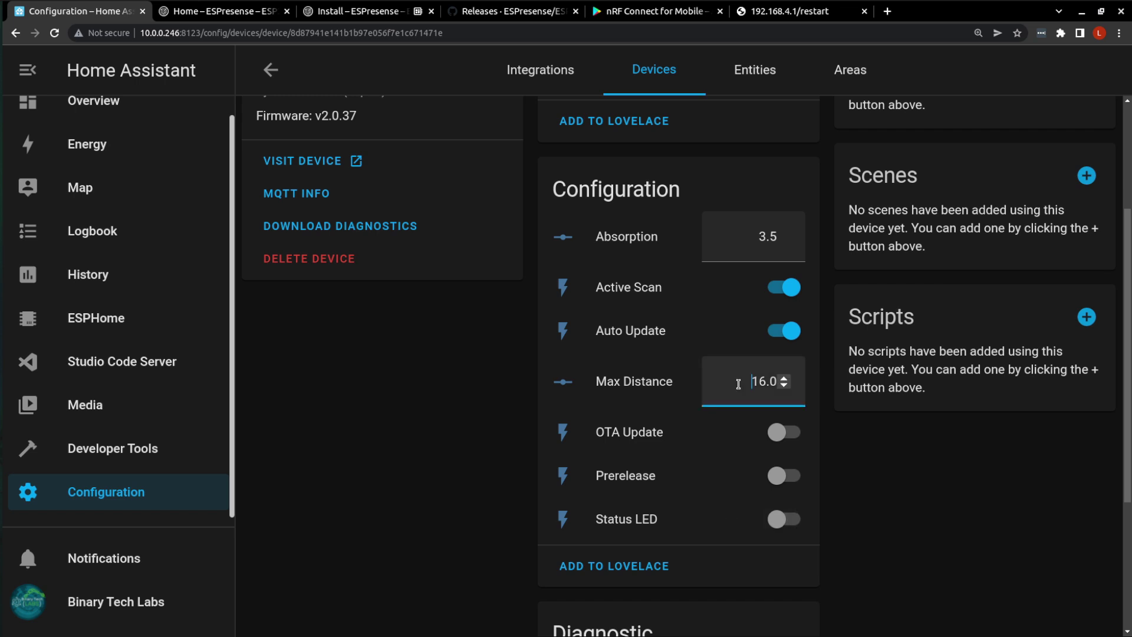
{"action": "left_click_drag", "start_coordinate": [738, 384], "coordinate": [783, 387]}
{"action": "type", "text": "4"}
{"action": "left_click", "coordinate": [489, 413]}
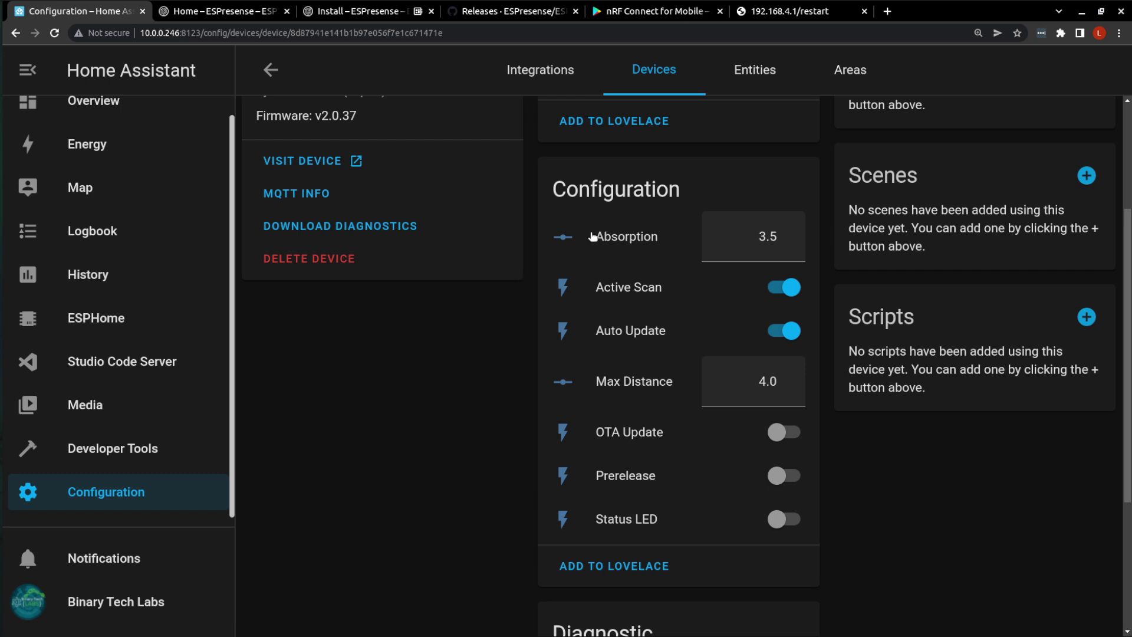
Step: Search the entities for sensor.ib and open the iBeacon sensor's settings
{"action": "left_click", "coordinate": [757, 82]}
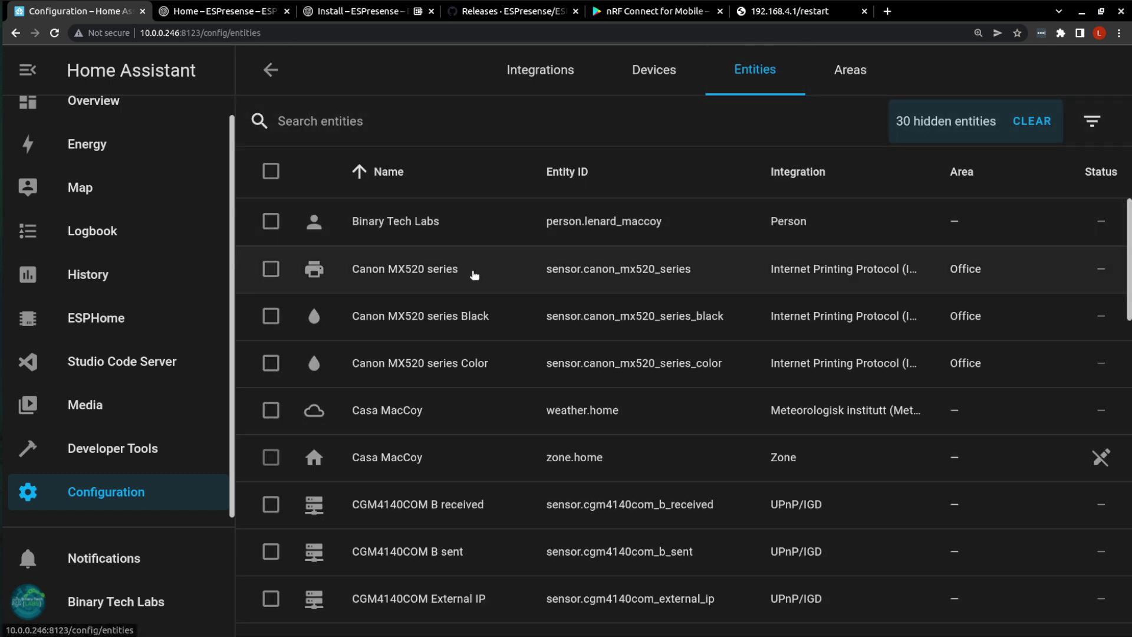
{"action": "left_click", "coordinate": [329, 130]}
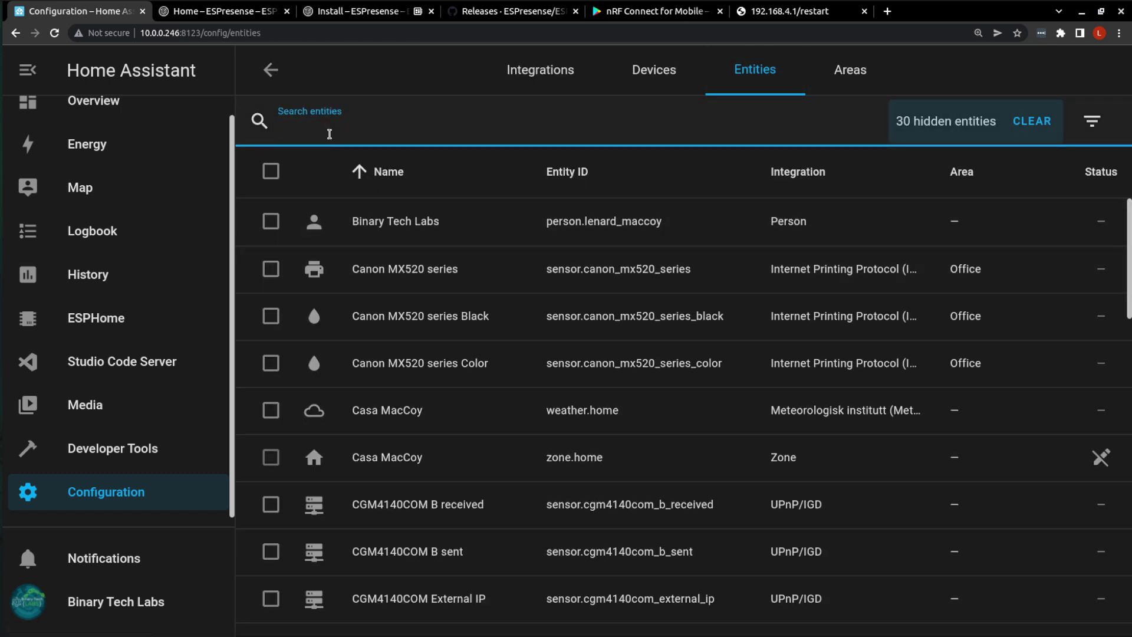
{"action": "type", "text": "sensor"}
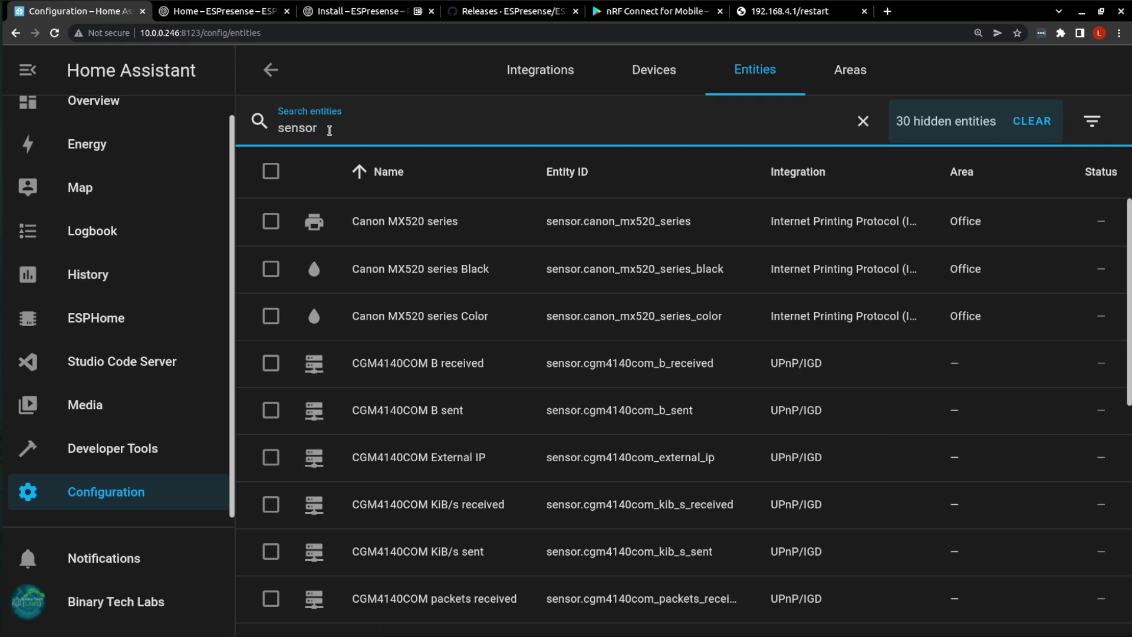
{"action": "type", "text": ".ib"}
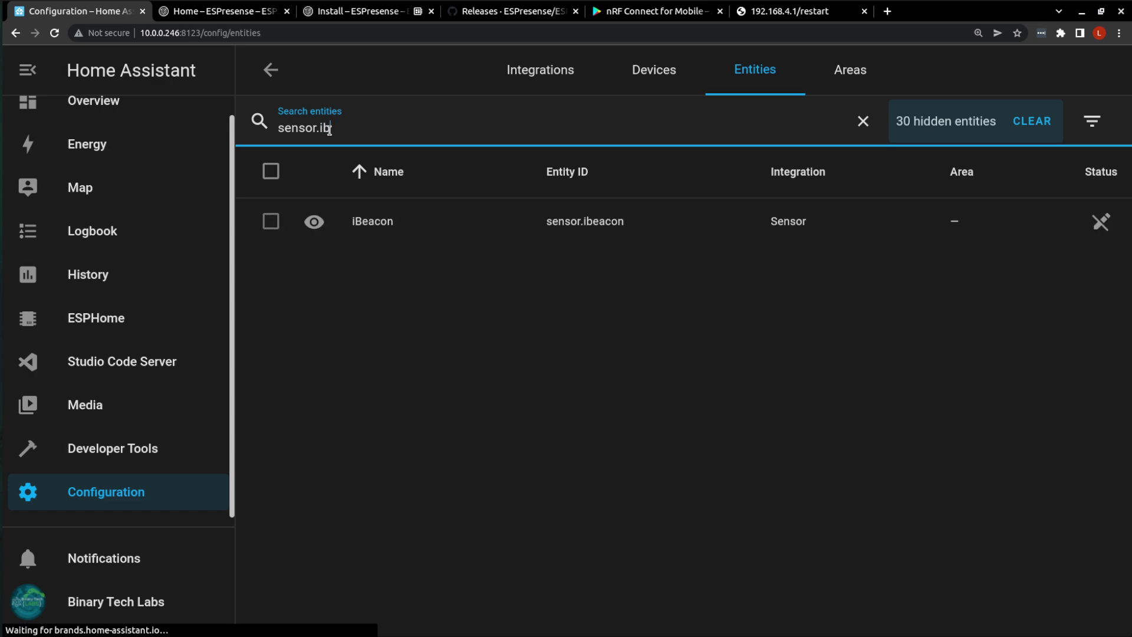
{"action": "left_click", "coordinate": [375, 228]}
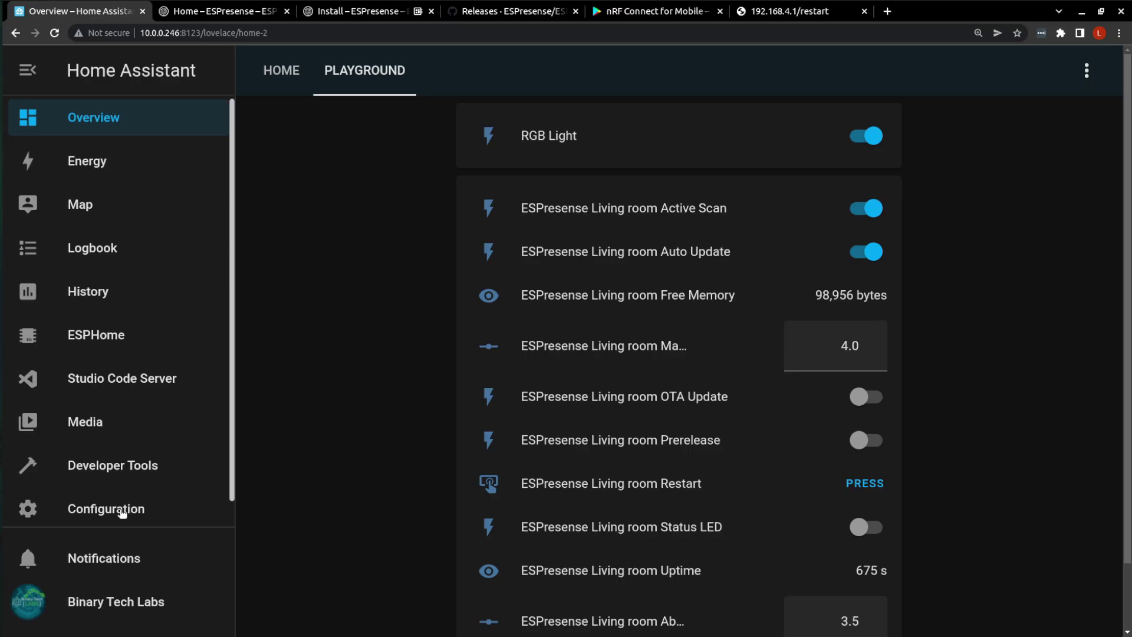
Step: Start a new empty automation and name it Light On
{"action": "left_click", "coordinate": [118, 507]}
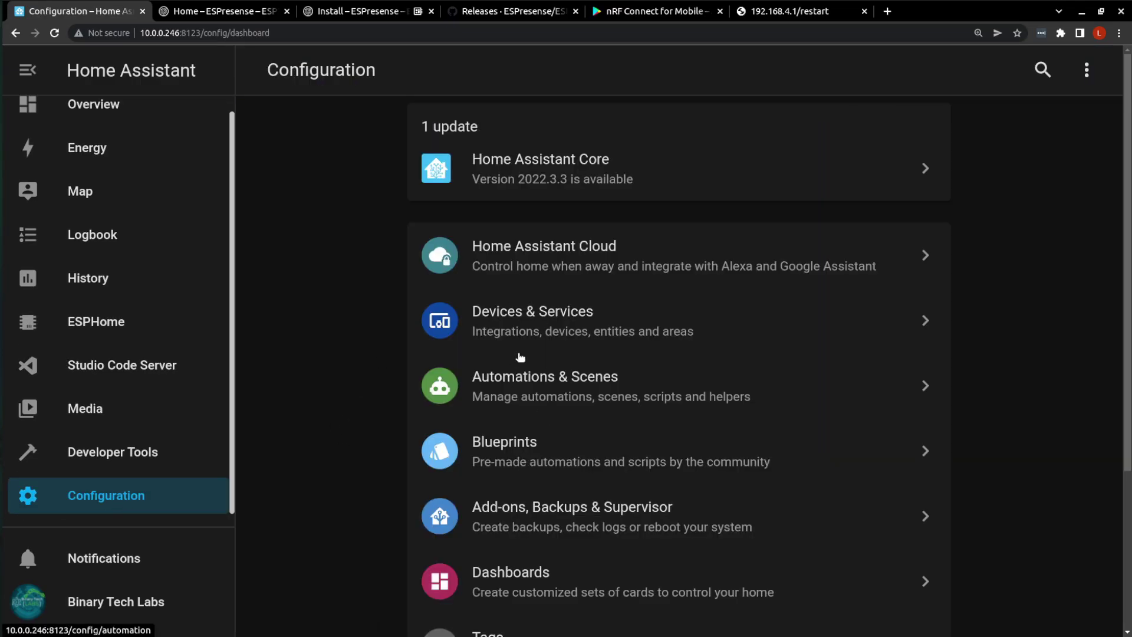
{"action": "left_click", "coordinate": [554, 385]}
{"action": "left_click", "coordinate": [1009, 602]}
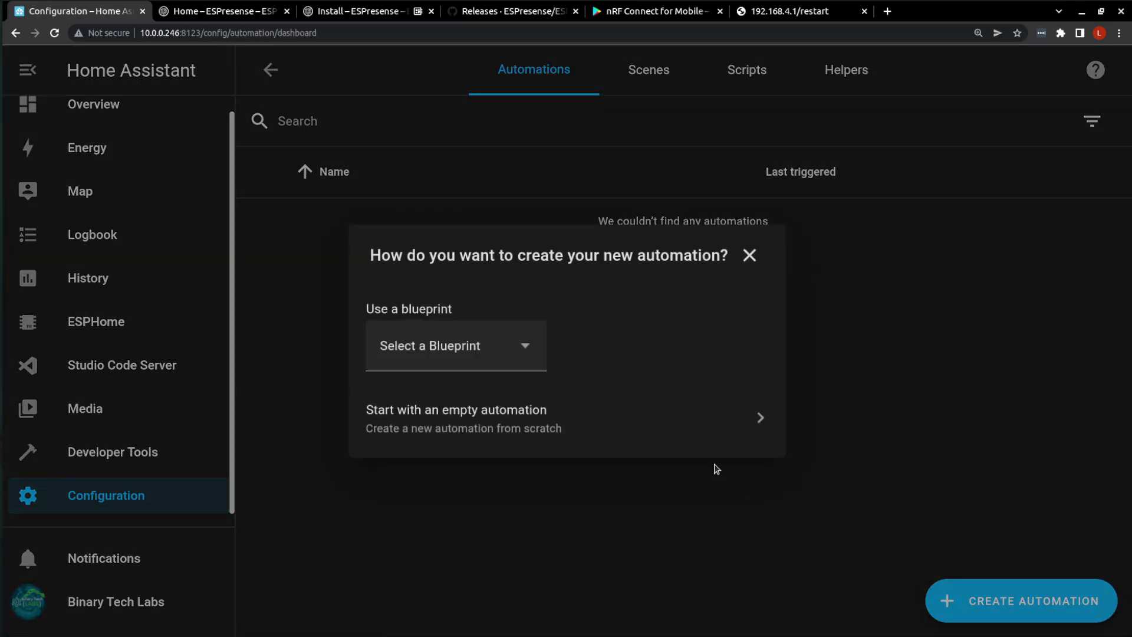
{"action": "left_click", "coordinate": [619, 430]}
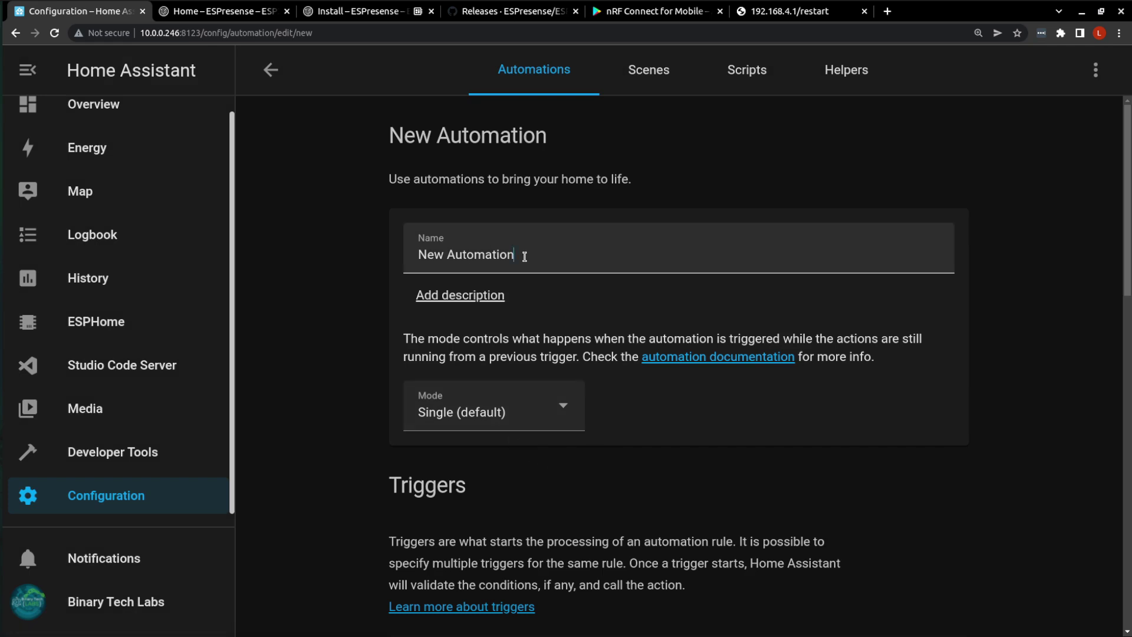
{"action": "triple_click", "coordinate": [481, 254]}
{"action": "type", "text": "Light On"}
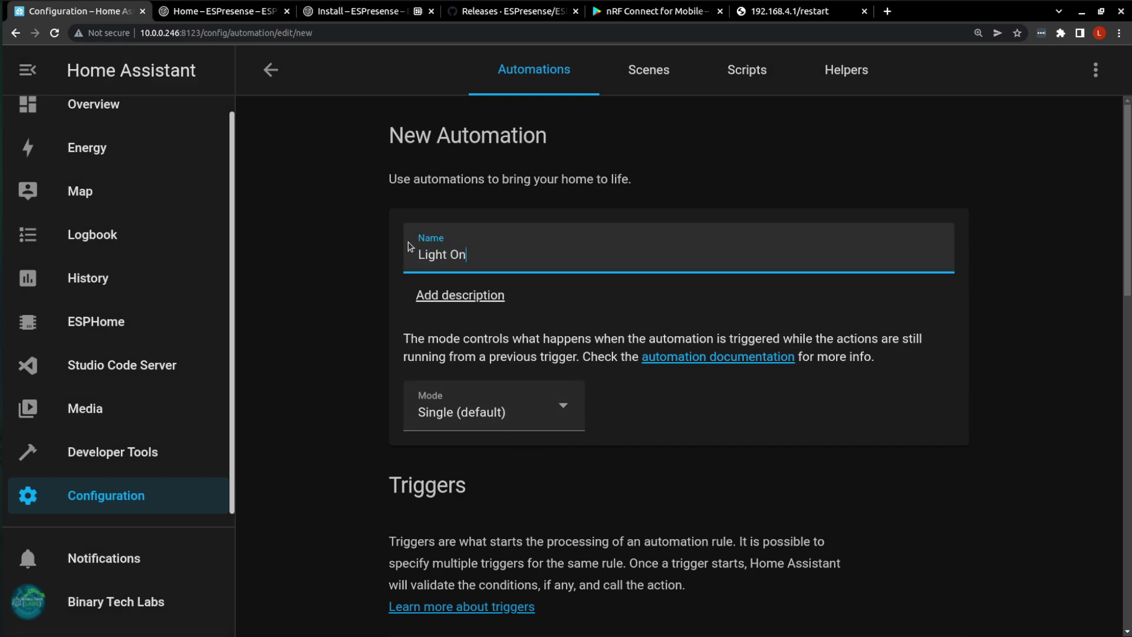
{"action": "left_click", "coordinate": [307, 377]}
Step: Add a State trigger firing when iBeacon changes to living_room
{"action": "scroll", "coordinate": [328, 385], "scroll_direction": "down", "scroll_amount": 2}
{"action": "scroll", "coordinate": [327, 385], "scroll_direction": "down", "scroll_amount": 3}
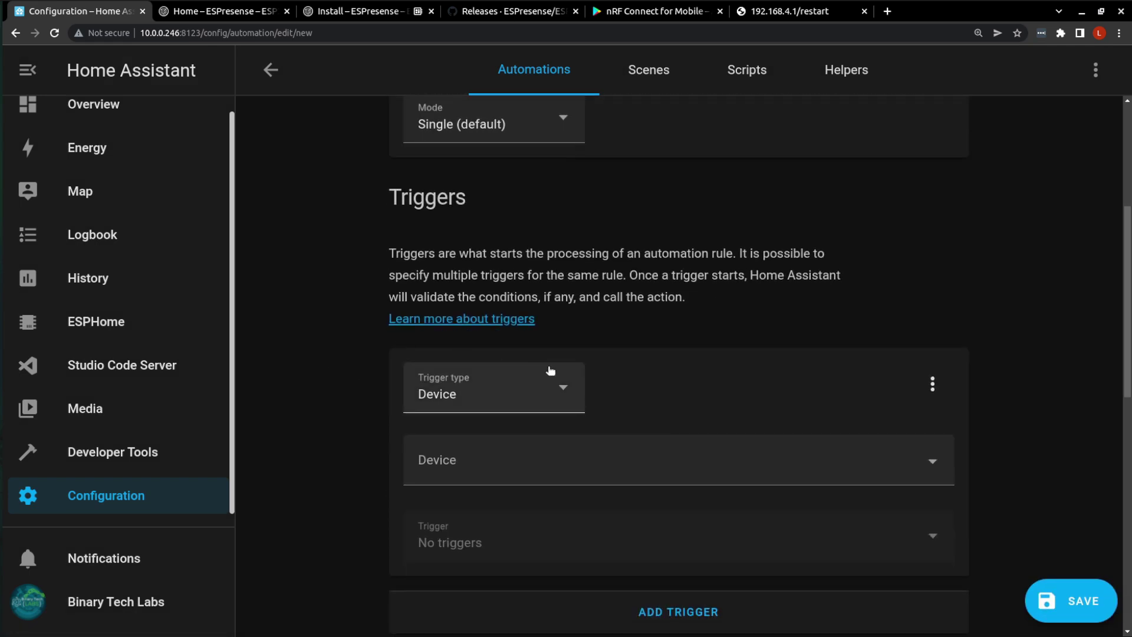
{"action": "left_click", "coordinate": [557, 386]}
{"action": "scroll", "coordinate": [470, 259], "scroll_direction": "down", "scroll_amount": 3}
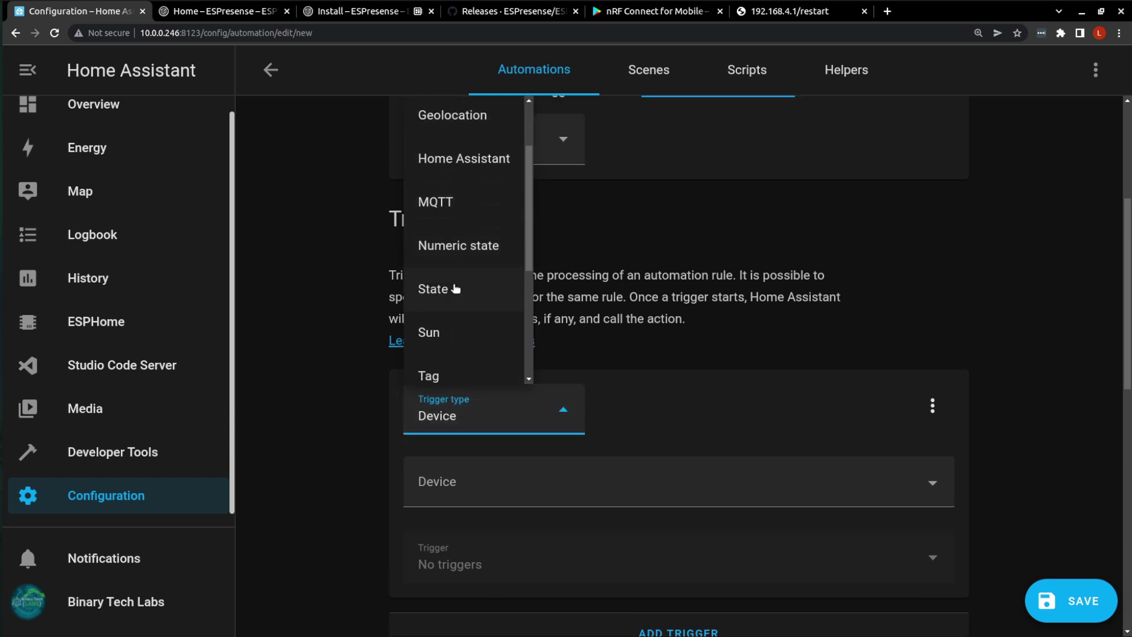
{"action": "left_click", "coordinate": [457, 291]}
{"action": "left_click", "coordinate": [574, 489]}
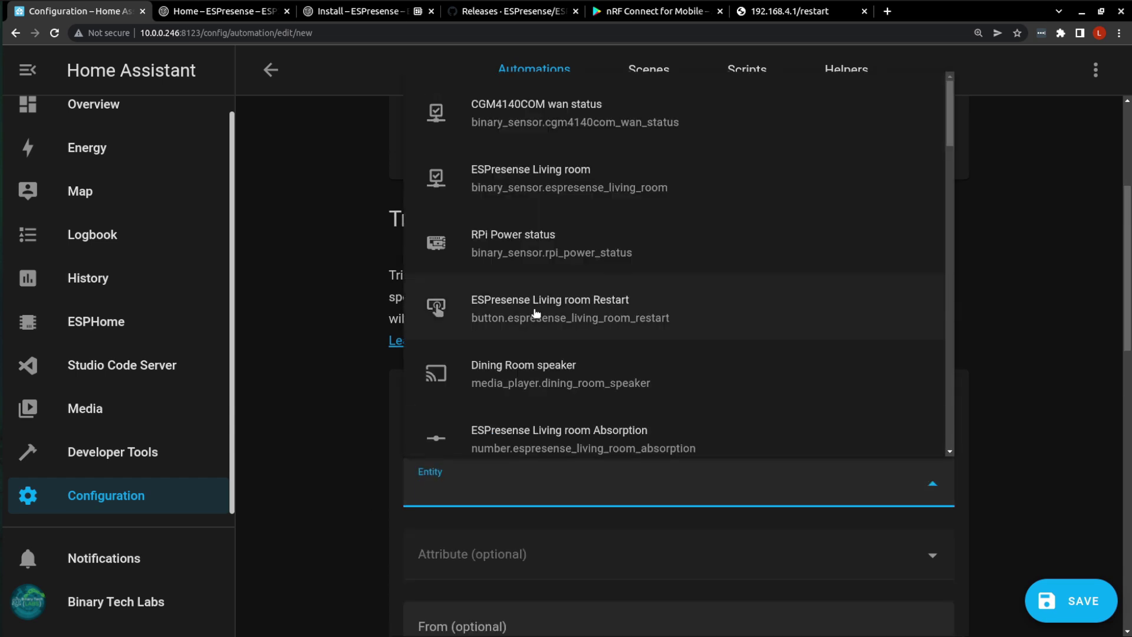
{"action": "type", "text": "iB"}
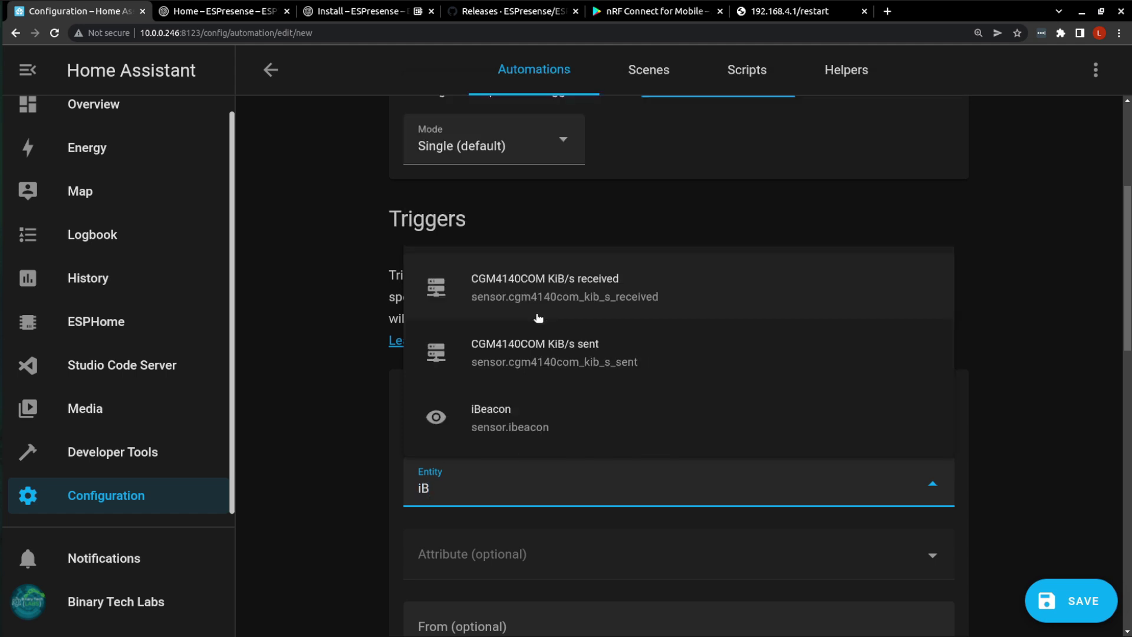
{"action": "left_click", "coordinate": [516, 413]}
{"action": "scroll", "coordinate": [380, 488], "scroll_direction": "down", "scroll_amount": 2}
{"action": "scroll", "coordinate": [380, 488], "scroll_direction": "down", "scroll_amount": 2}
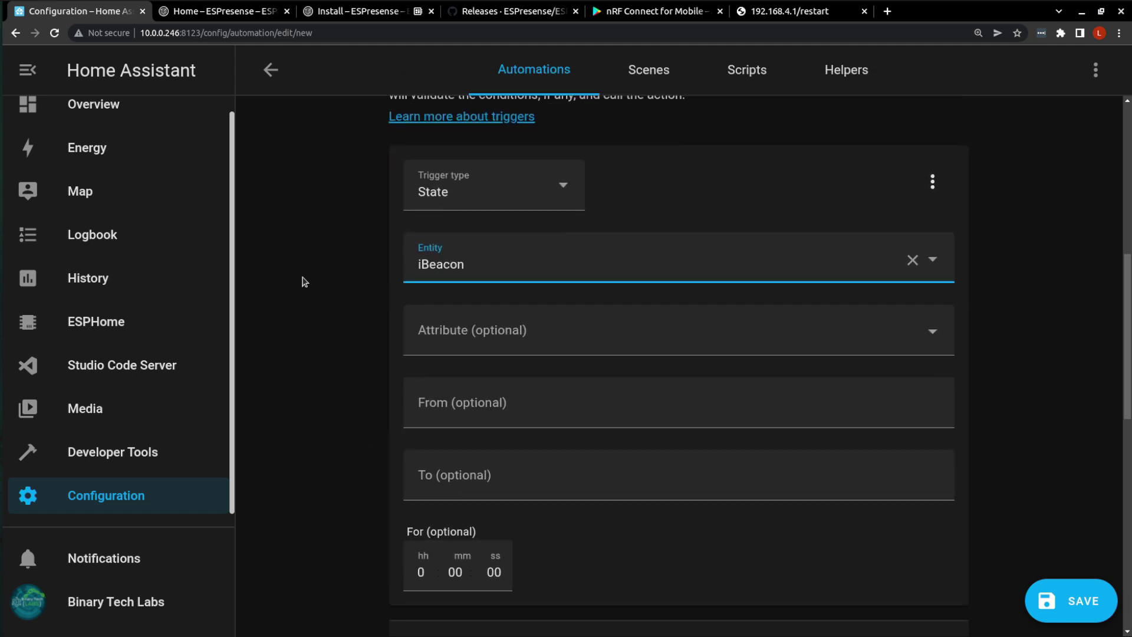
{"action": "left_click", "coordinate": [472, 486]}
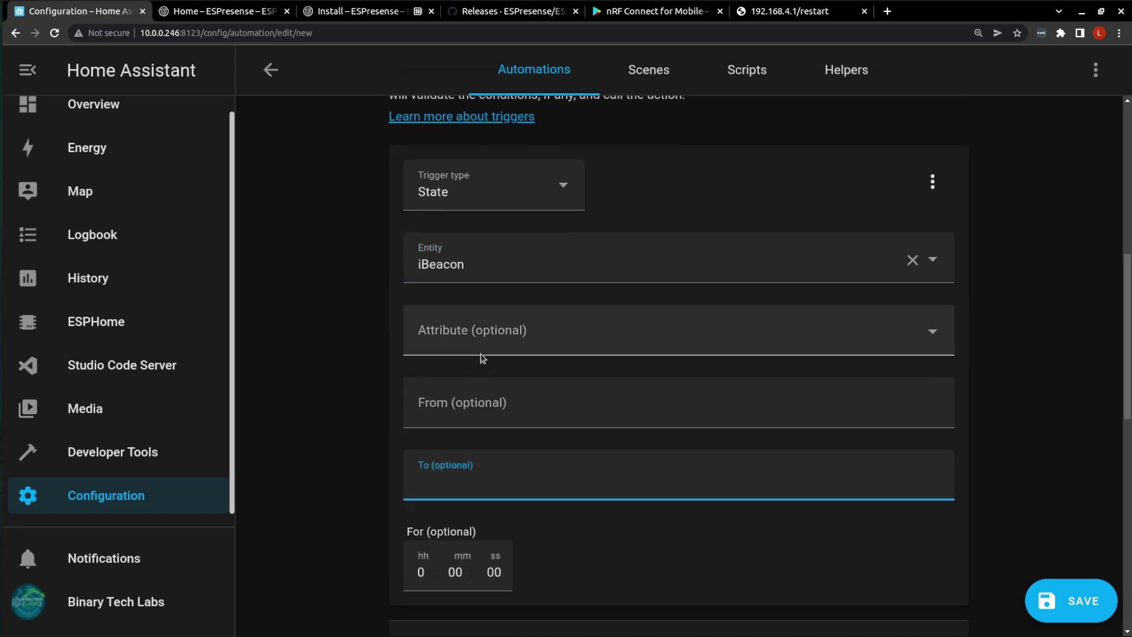
{"action": "type", "text": "livinig"}
{"action": "key", "text": "BackSpace"}
{"action": "key", "text": "BackSpace"}
{"action": "key", "text": "BackSpace"}
{"action": "key", "text": "BackSpace"}
{"action": "type", "text": "ing_room"}
{"action": "left_click", "coordinate": [354, 452]}
Step: Add a Switch: Turn on action for RGB Light and save the automation
{"action": "scroll", "coordinate": [340, 468], "scroll_direction": "down", "scroll_amount": 2}
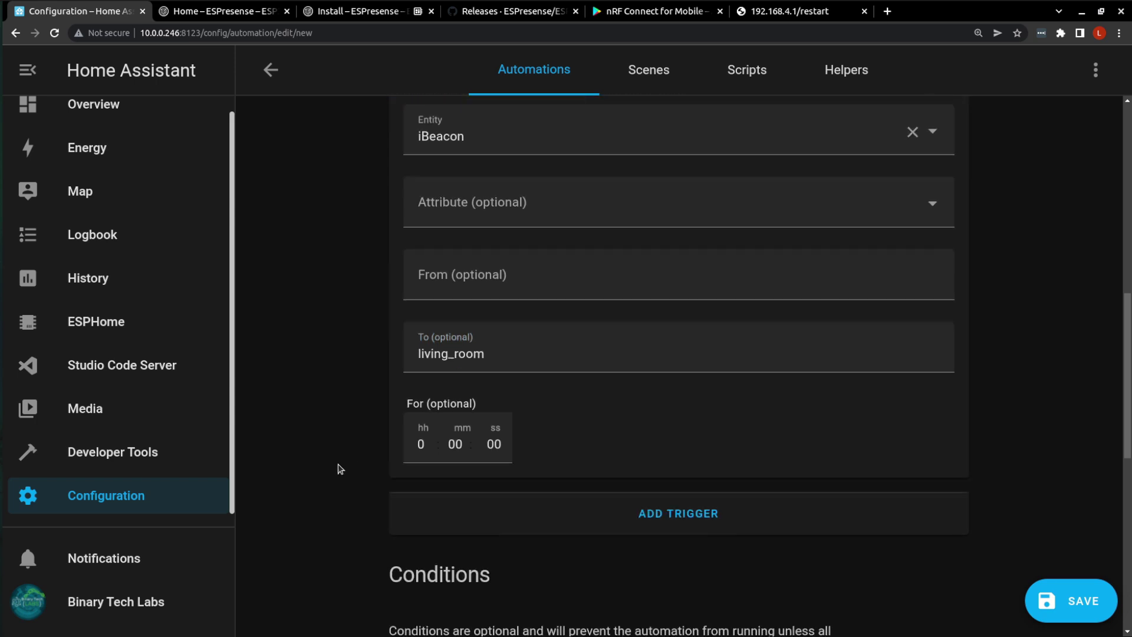
{"action": "scroll", "coordinate": [340, 469], "scroll_direction": "down", "scroll_amount": 9}
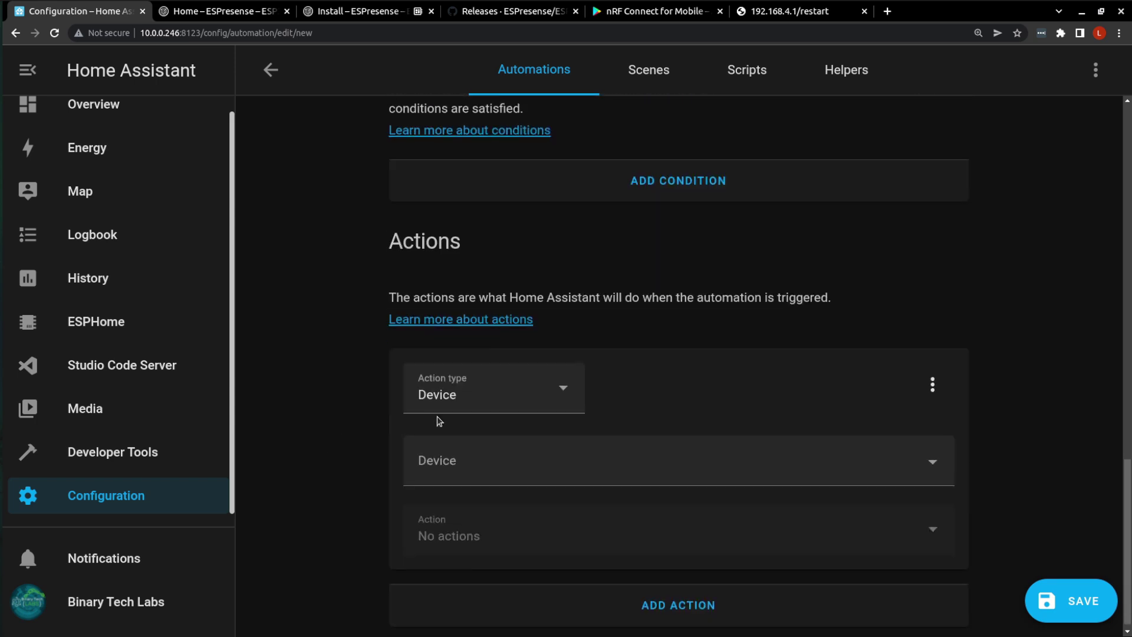
{"action": "left_click", "coordinate": [511, 404]}
{"action": "left_click", "coordinate": [468, 167]}
{"action": "left_click", "coordinate": [508, 506]}
{"action": "type", "text": "swi"}
{"action": "left_click", "coordinate": [472, 424]}
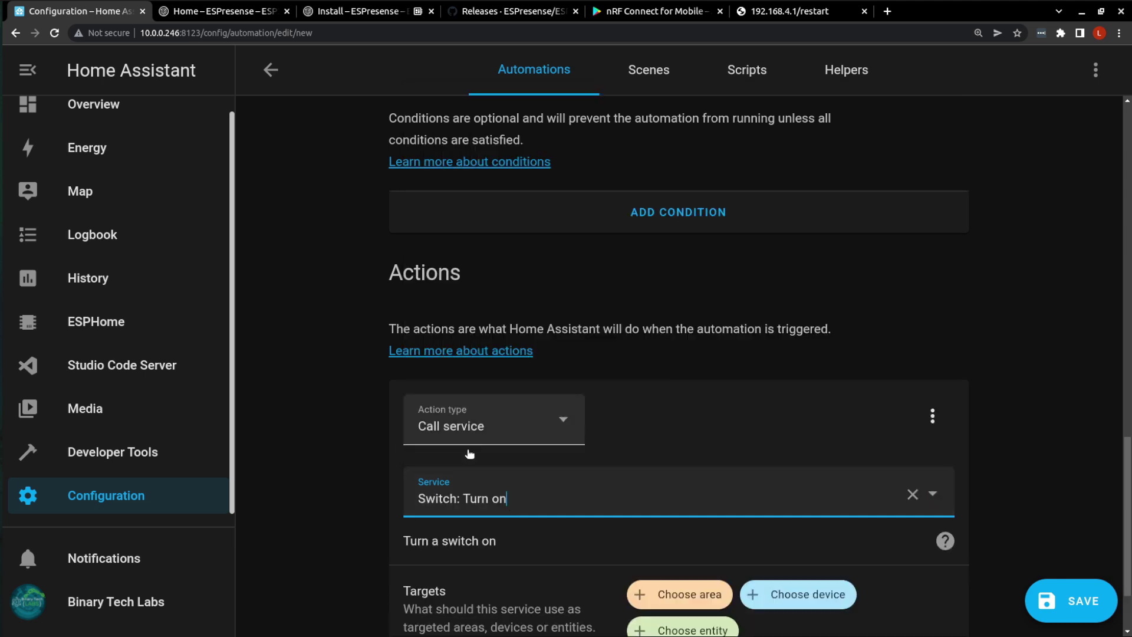
{"action": "scroll", "coordinate": [783, 565], "scroll_direction": "down", "scroll_amount": 1}
{"action": "left_click", "coordinate": [684, 587]}
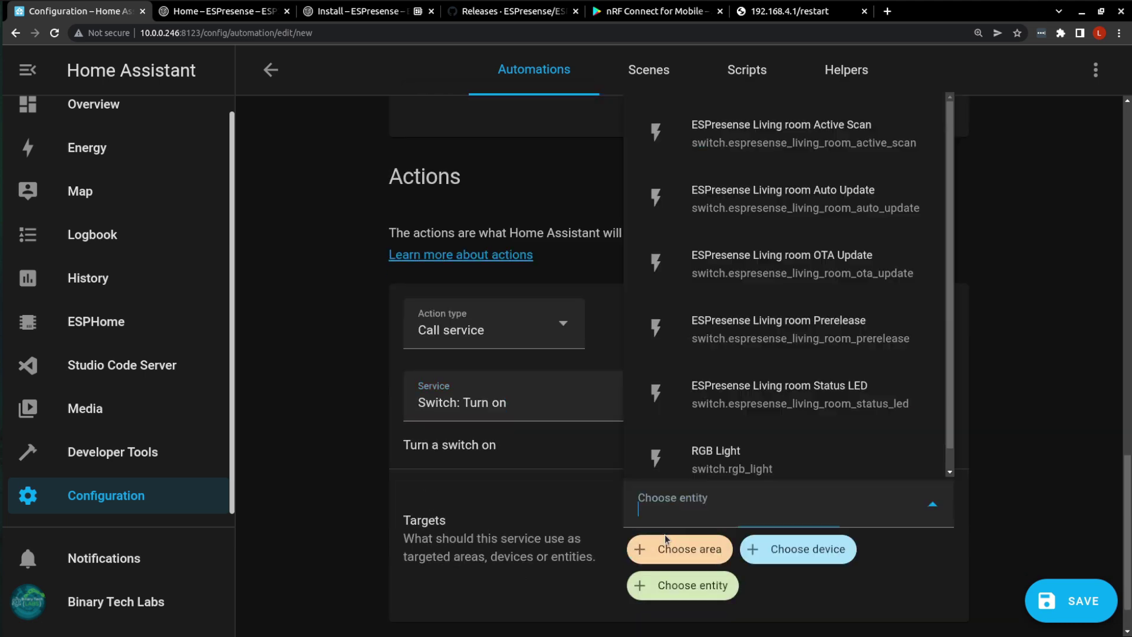
{"action": "left_click", "coordinate": [739, 466]}
{"action": "left_click", "coordinate": [1064, 597]}
{"action": "left_click", "coordinate": [554, 72]}
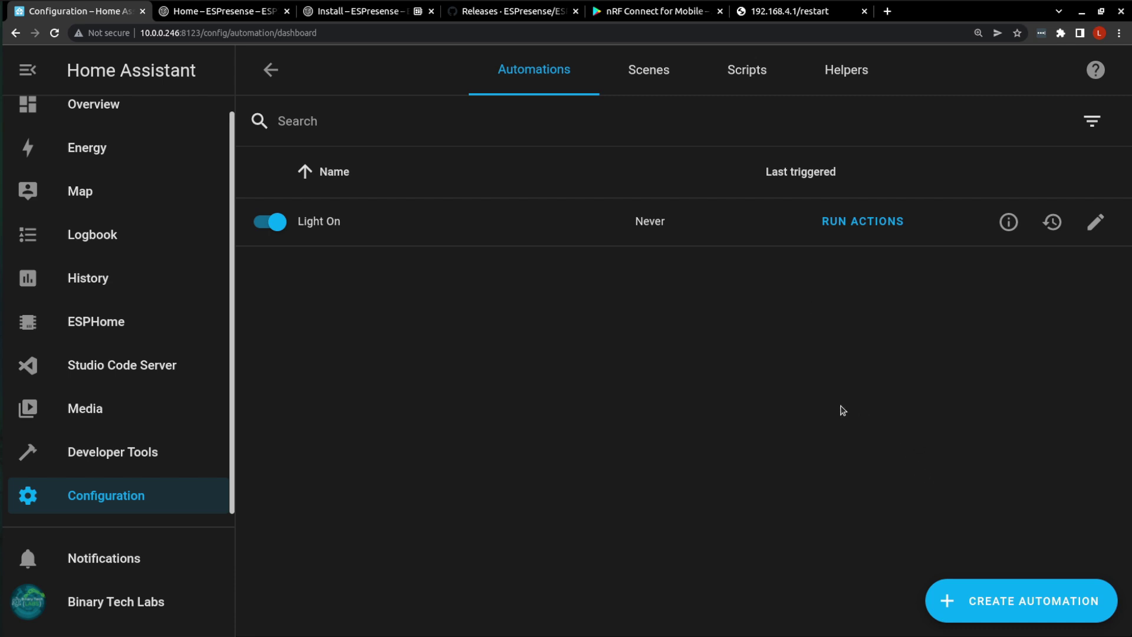
Step: Start another empty automation named Light Off
{"action": "left_click", "coordinate": [1054, 601]}
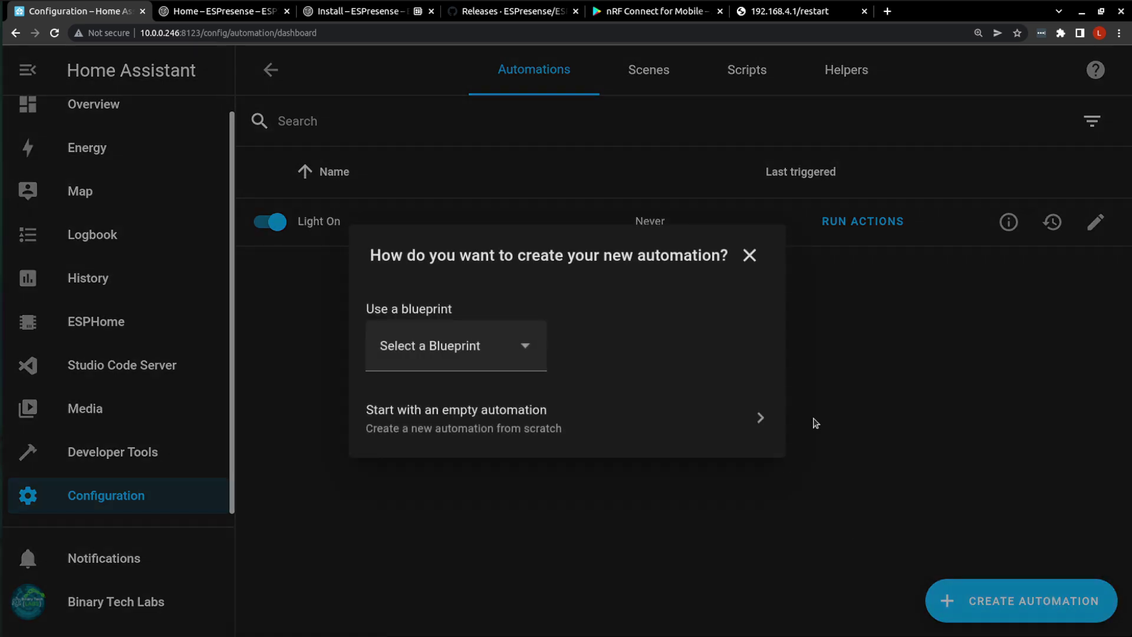
{"action": "left_click", "coordinate": [574, 417]}
{"action": "left_click_drag", "start_coordinate": [516, 255], "coordinate": [352, 222]}
{"action": "type", "text": "Light"}
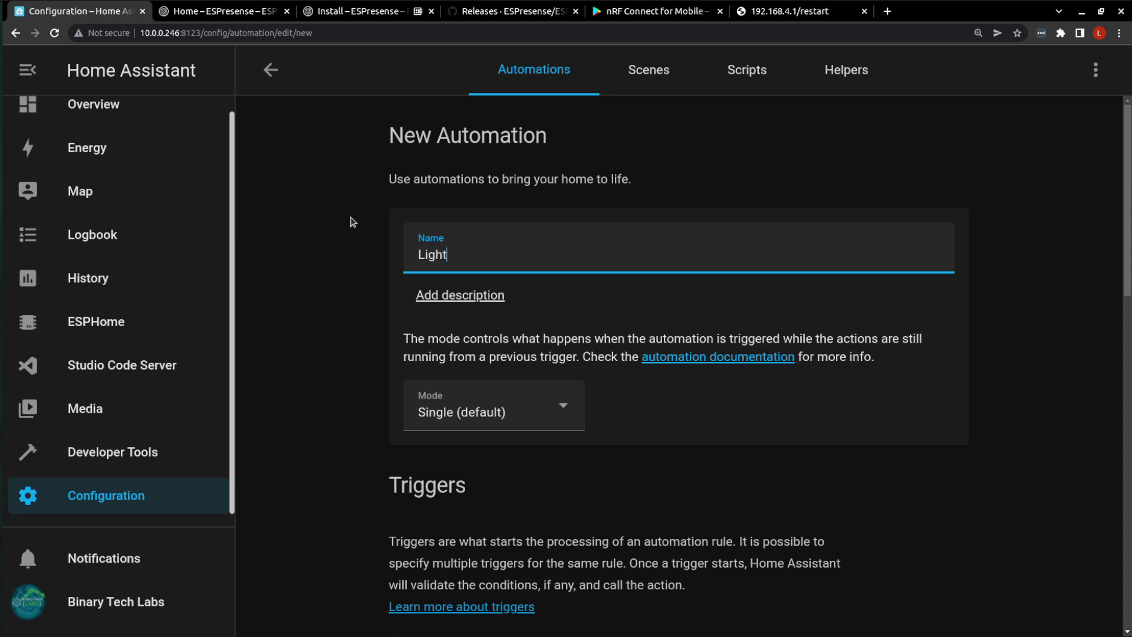
{"action": "type", "text": " Off"}
Step: Add a State trigger firing when iBeacon changes to not_home
{"action": "scroll", "coordinate": [316, 392], "scroll_direction": "down", "scroll_amount": 6}
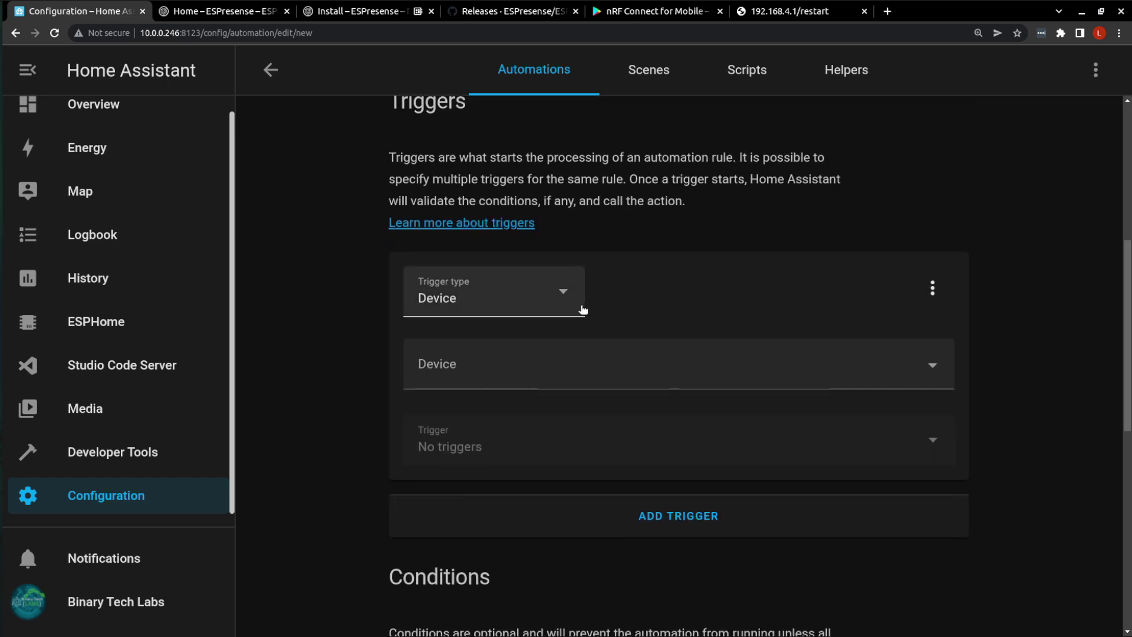
{"action": "left_click", "coordinate": [557, 300]}
{"action": "scroll", "coordinate": [468, 505], "scroll_direction": "down", "scroll_amount": 1}
{"action": "left_click", "coordinate": [439, 537]}
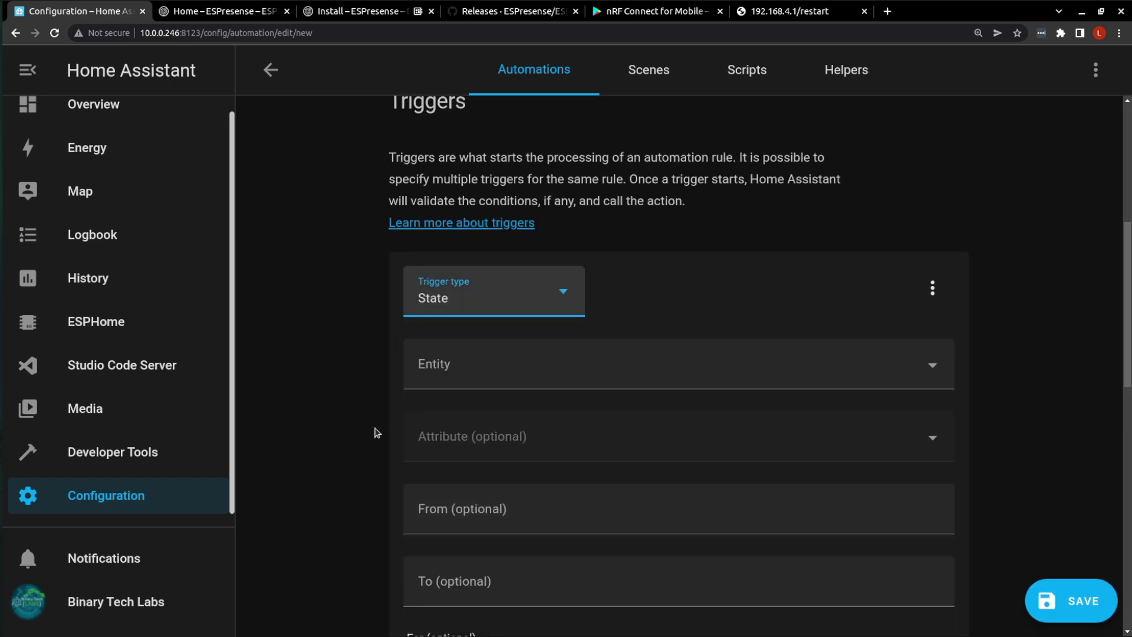
{"action": "left_click", "coordinate": [518, 379]}
{"action": "type", "text": "ib"}
{"action": "left_click", "coordinate": [501, 314]}
{"action": "scroll", "coordinate": [374, 506], "scroll_direction": "down", "scroll_amount": 3}
{"action": "left_click", "coordinate": [447, 435]}
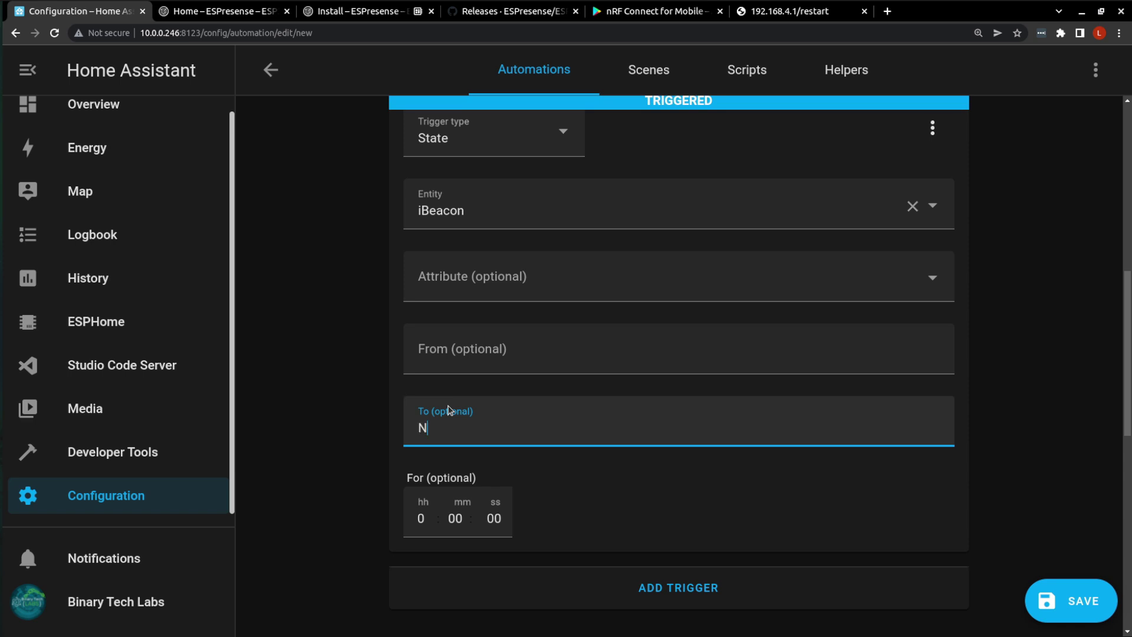
{"action": "type", "text": "not_home"}
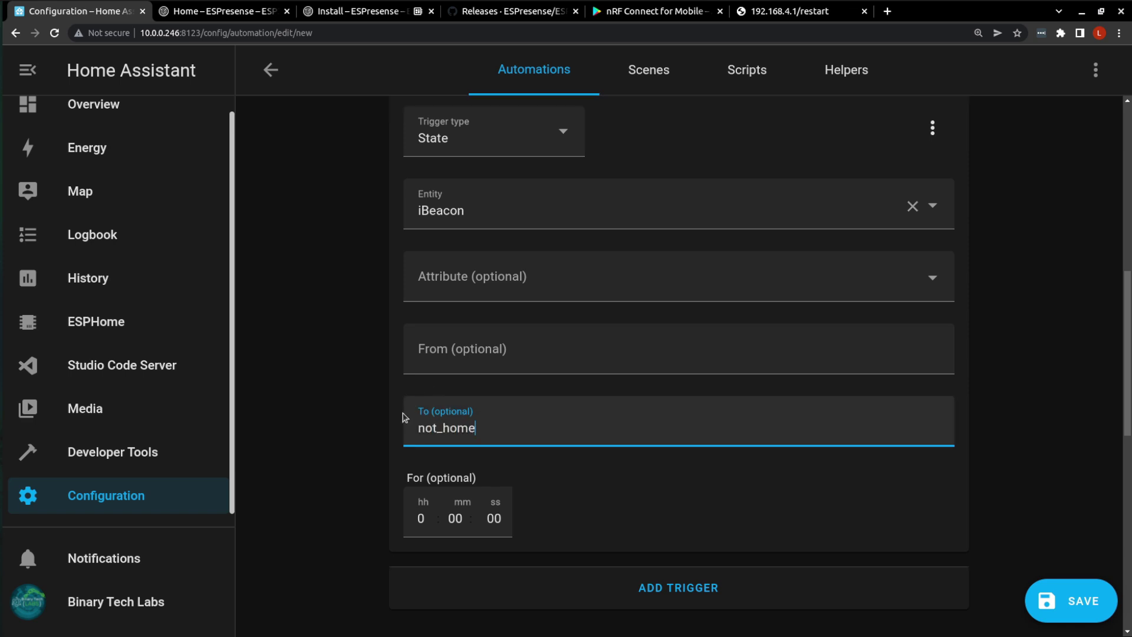
Step: Add a Switch: Turn off action targeting RGB Light and return to the automations list
{"action": "scroll", "coordinate": [372, 425], "scroll_direction": "down", "scroll_amount": 3}
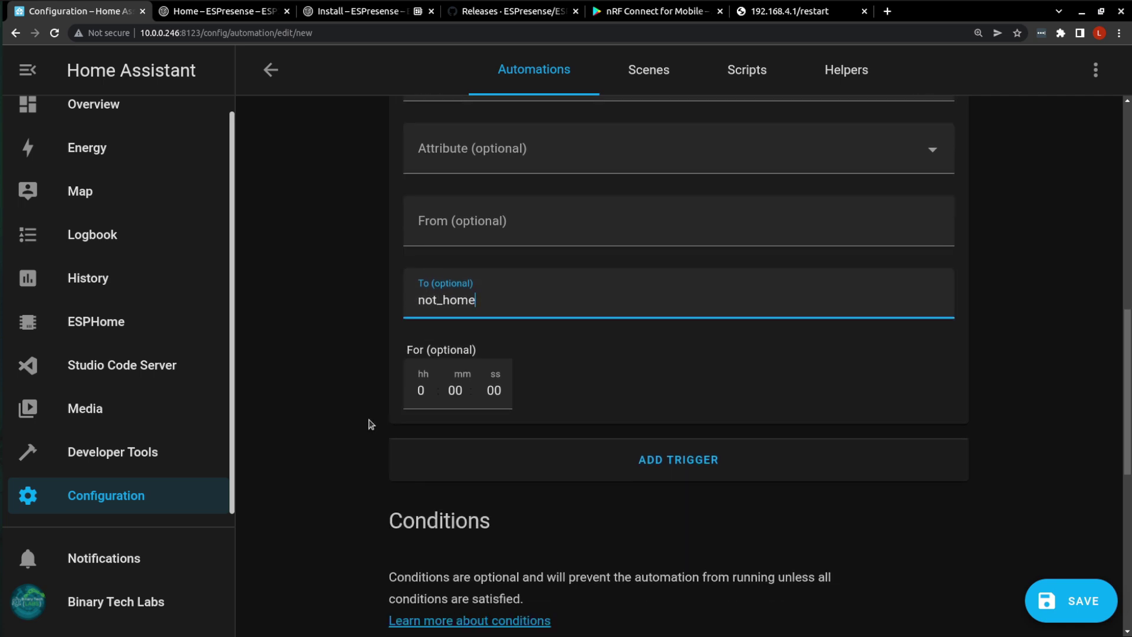
{"action": "scroll", "coordinate": [371, 425], "scroll_direction": "up", "scroll_amount": 2}
{"action": "scroll", "coordinate": [371, 424], "scroll_direction": "down", "scroll_amount": 10}
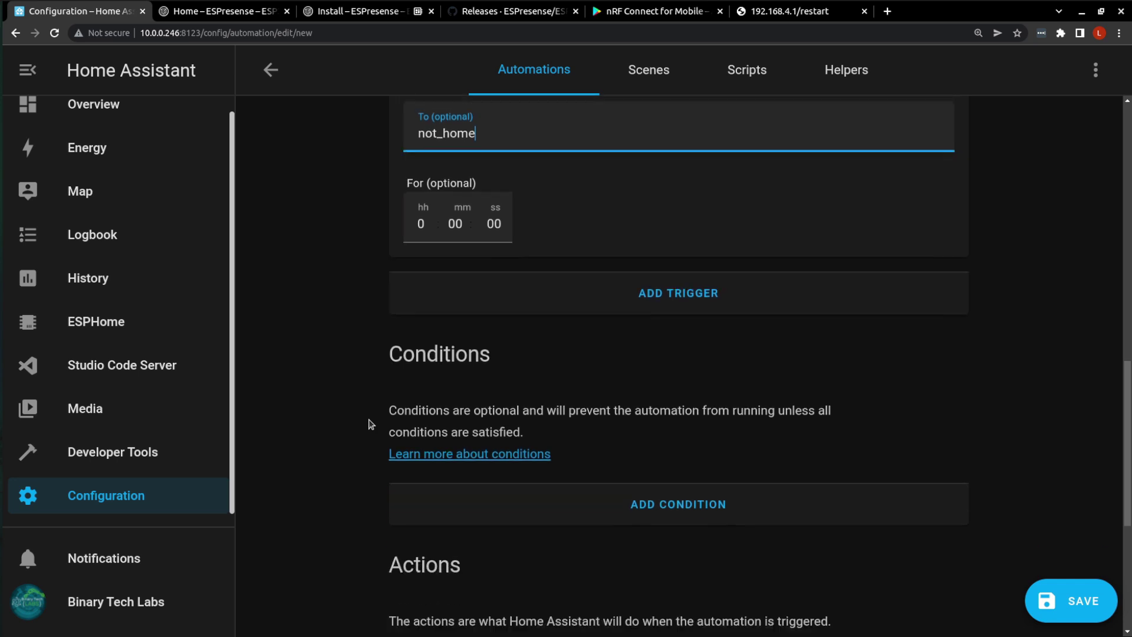
{"action": "scroll", "coordinate": [371, 425], "scroll_direction": "down", "scroll_amount": 2}
{"action": "left_click", "coordinate": [563, 416]}
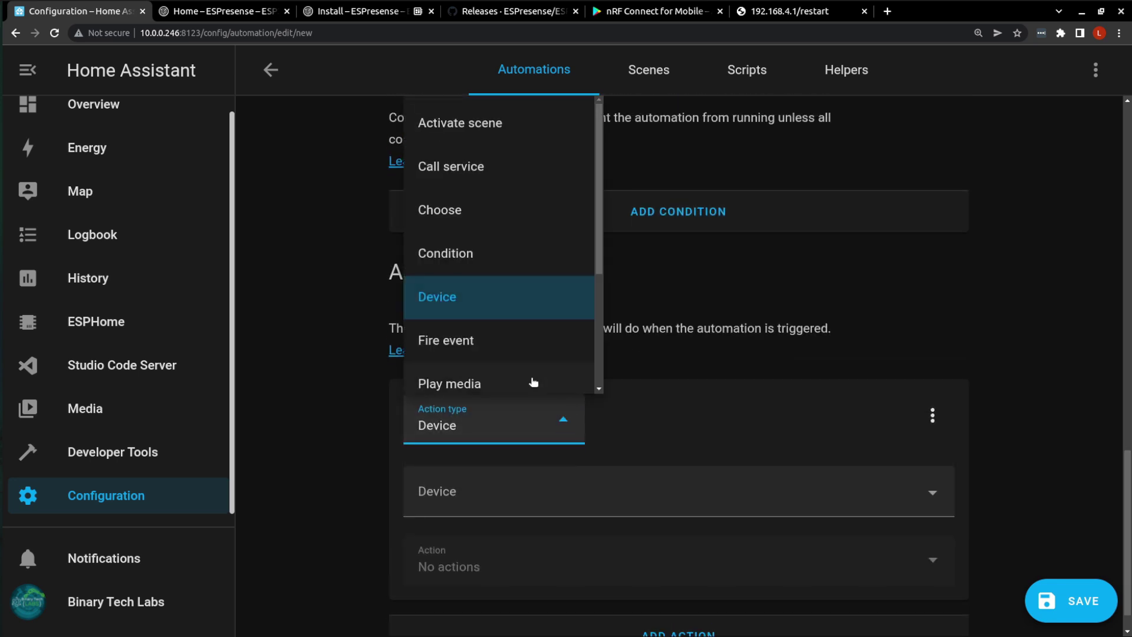
{"action": "scroll", "coordinate": [524, 368], "scroll_direction": "down", "scroll_amount": 3}
{"action": "scroll", "coordinate": [522, 295], "scroll_direction": "up", "scroll_amount": 2}
{"action": "left_click", "coordinate": [498, 235]}
{"action": "left_click", "coordinate": [514, 494]}
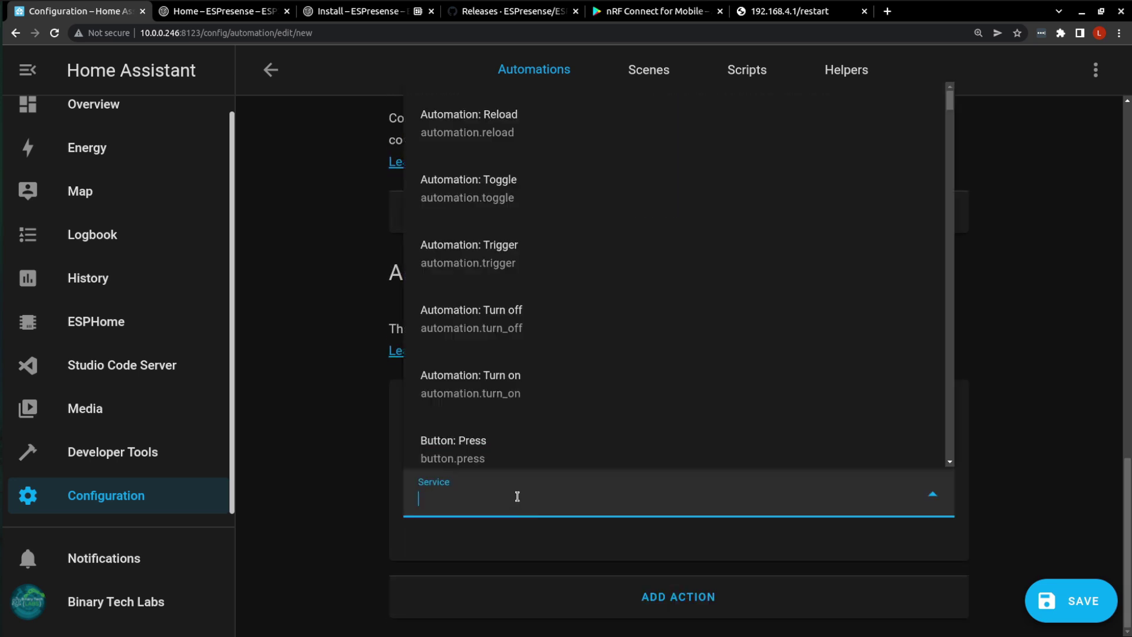
{"action": "type", "text": "sw"}
{"action": "left_click", "coordinate": [475, 382]}
{"action": "scroll", "coordinate": [648, 471], "scroll_direction": "down", "scroll_amount": 2}
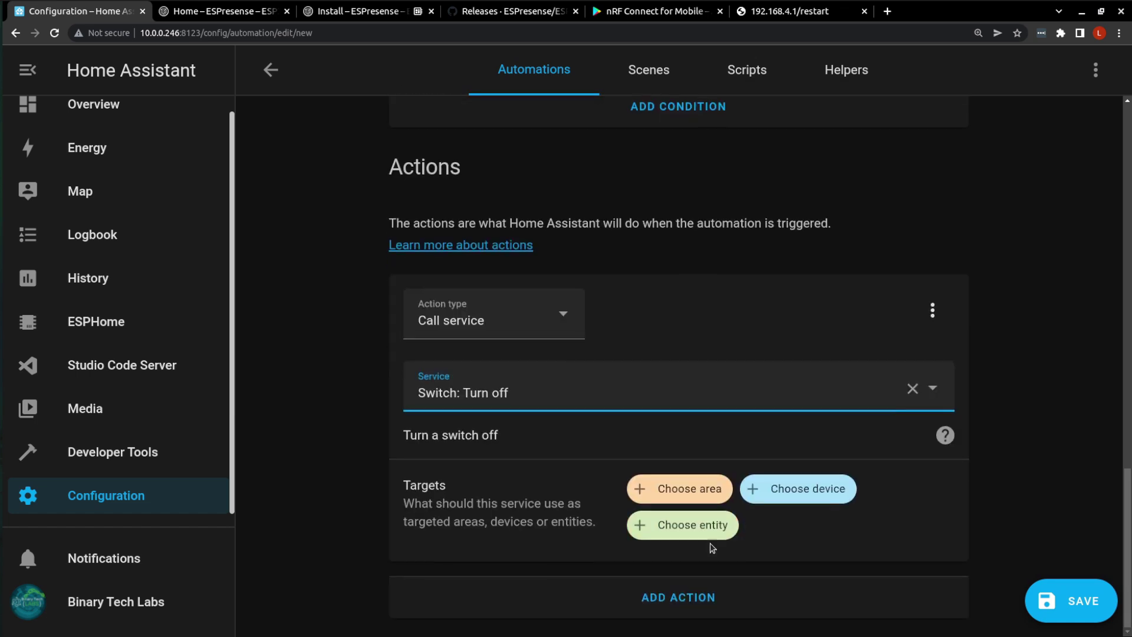
{"action": "left_click", "coordinate": [720, 525]}
{"action": "left_click", "coordinate": [747, 458]}
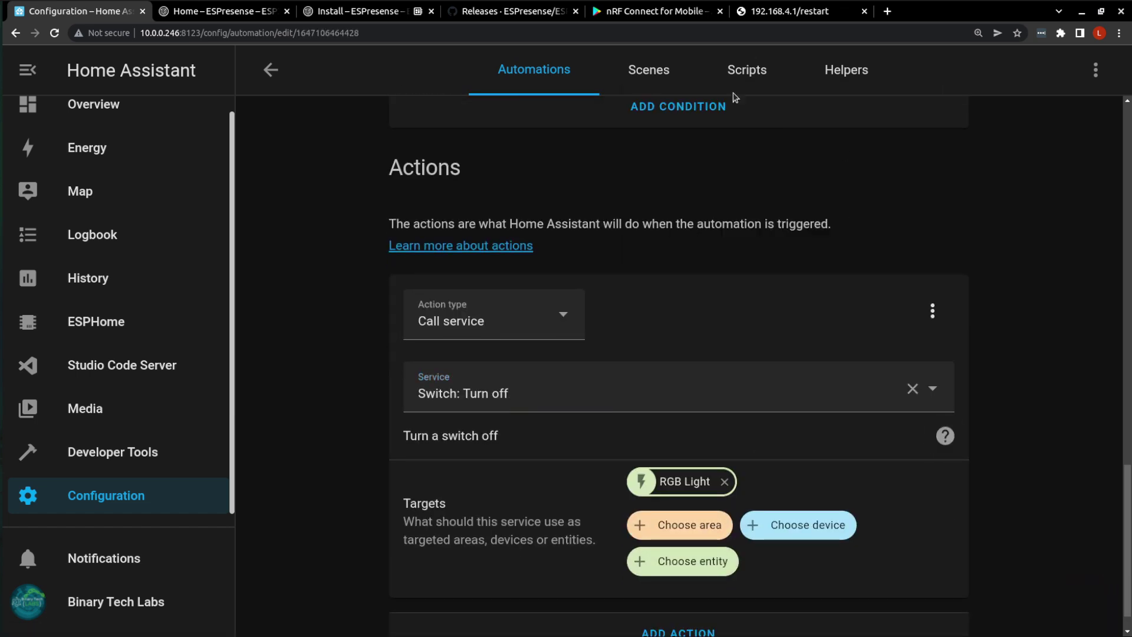
{"action": "left_click", "coordinate": [511, 82]}
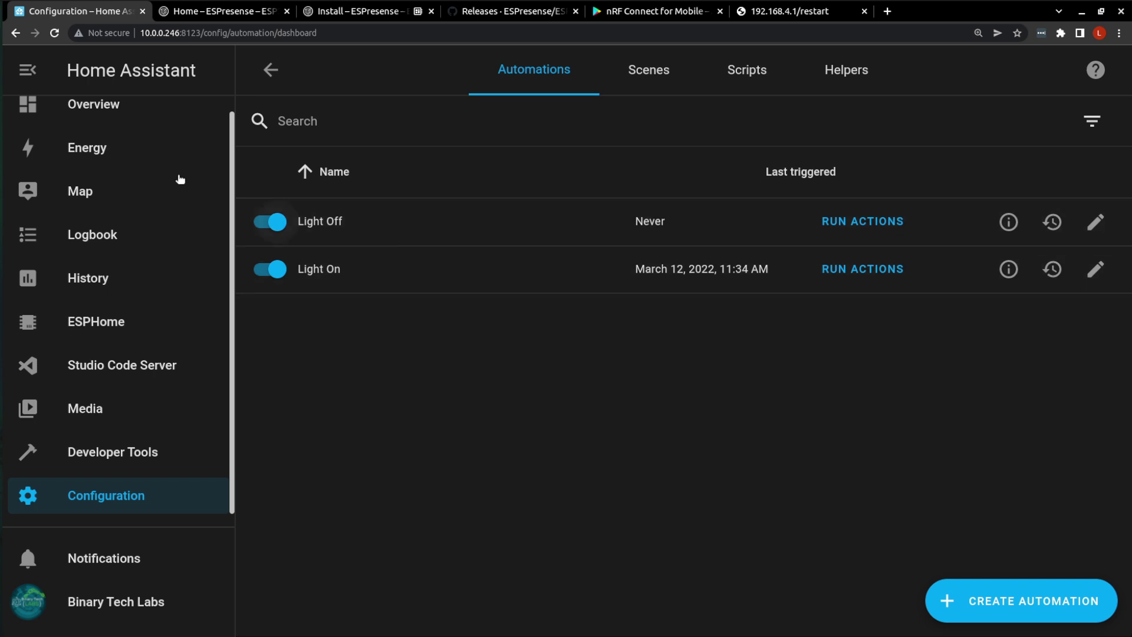
Step: Open the Playground dashboard from Overview to see RGB Light switched on
{"action": "left_click", "coordinate": [88, 114]}
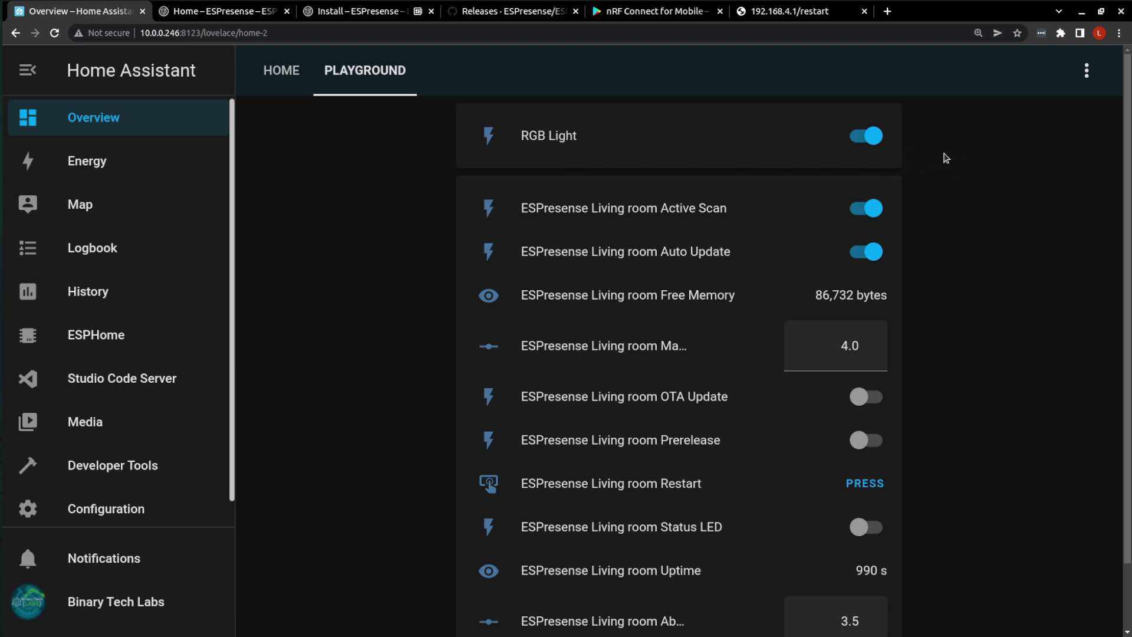
{"action": "left_click", "coordinate": [862, 136]}
Step: Minimize the browser to reveal the desktop
{"action": "left_click", "coordinate": [1082, 13]}
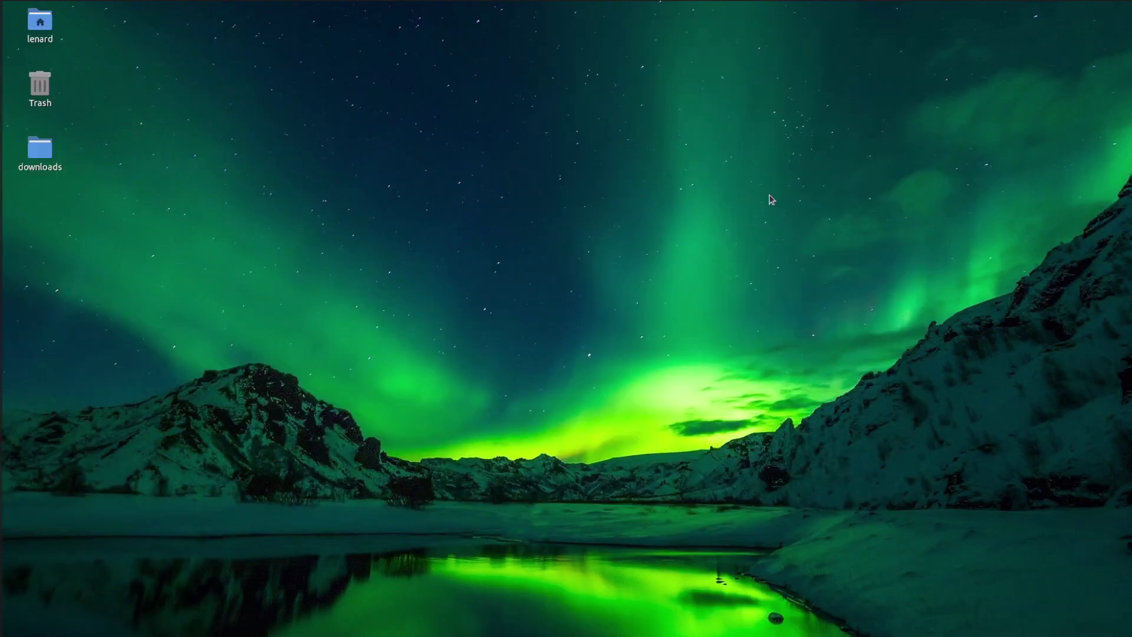